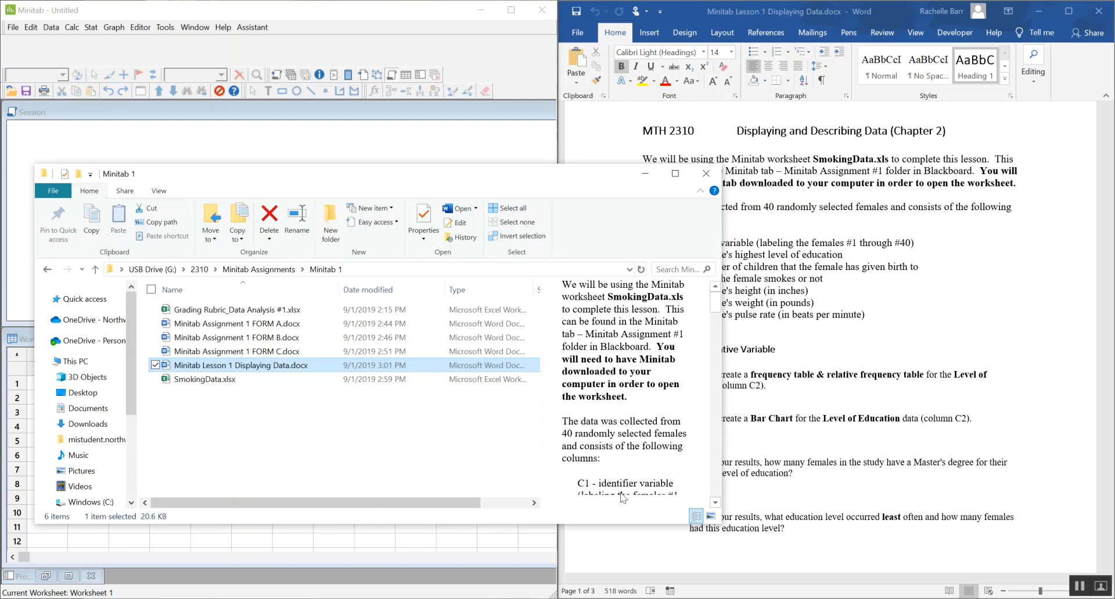
Widen the Minitab window slightly and rearrange its toolbars into compact rows above the Session window
{"action": "left_click_drag", "start_coordinate": [557, 548], "coordinate": [565, 548]}
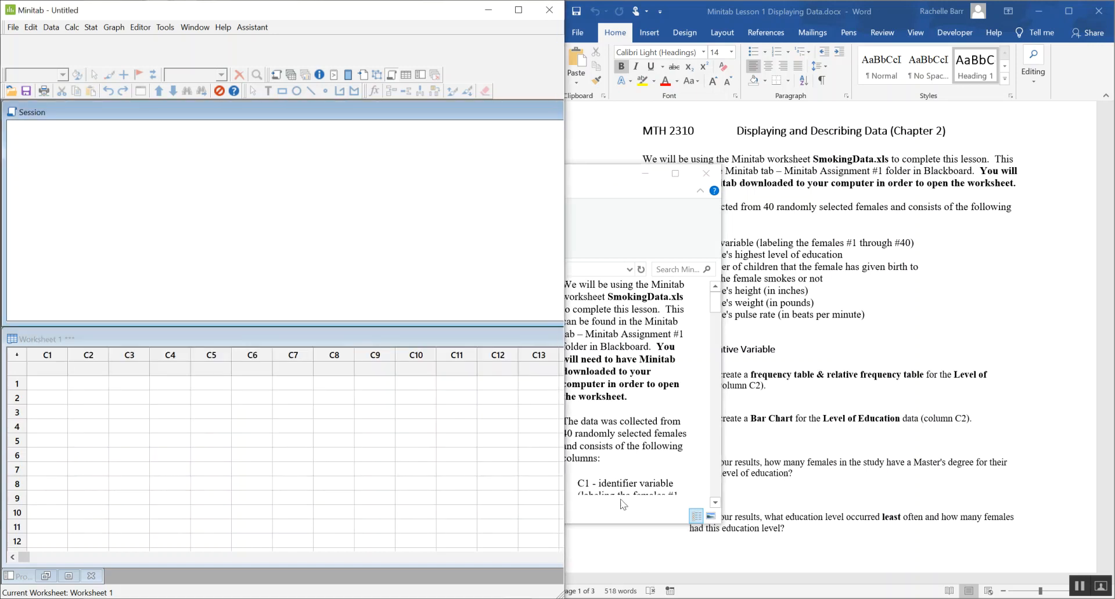
{"action": "left_click", "coordinate": [656, 235]}
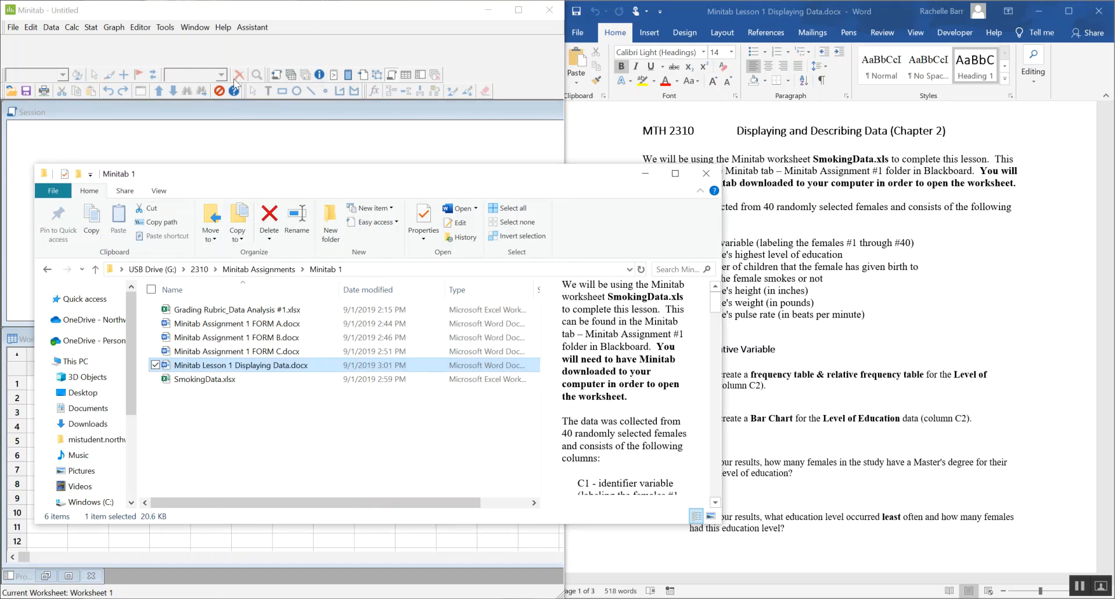
{"action": "left_click", "coordinate": [4, 76]}
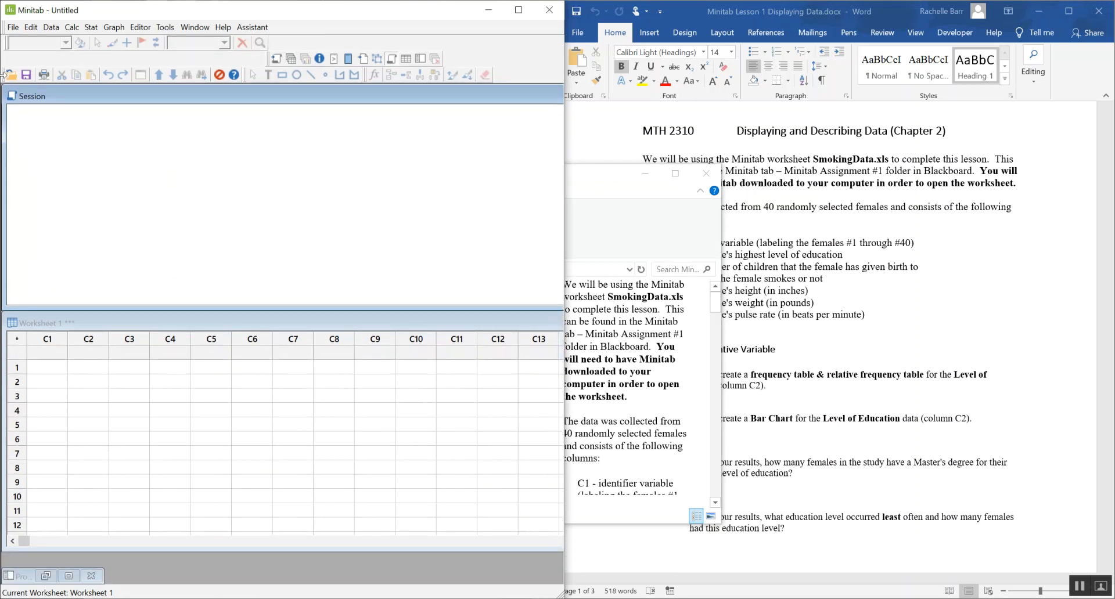
{"action": "left_click_drag", "start_coordinate": [4, 76], "coordinate": [5, 54]}
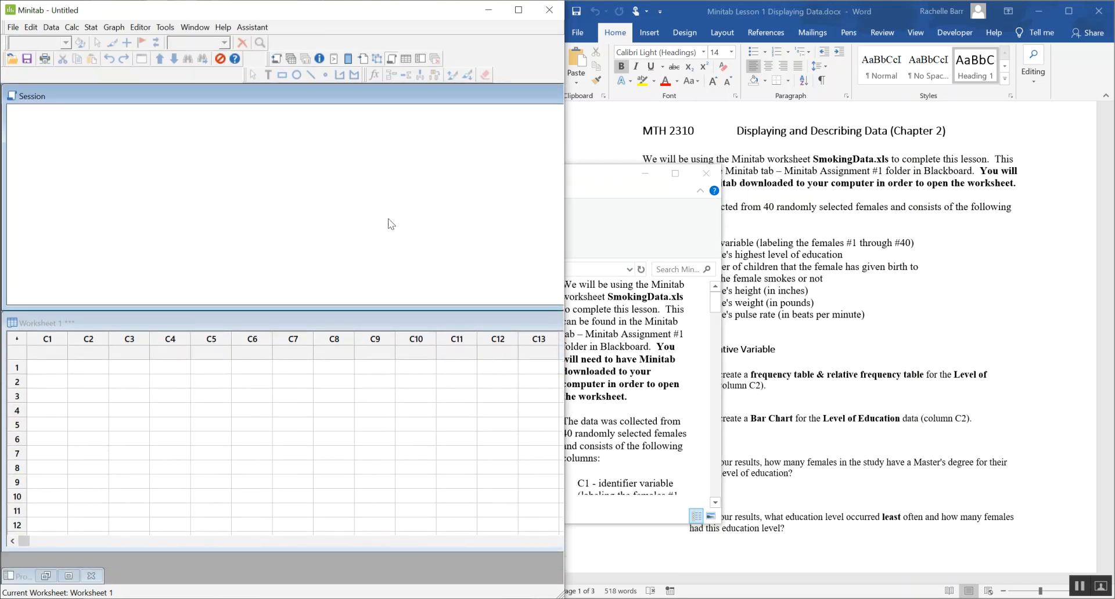
Bring up the choice of other apps for opening SmokingData.xlsx from the Minitab 1 folder
{"action": "left_click", "coordinate": [643, 170]}
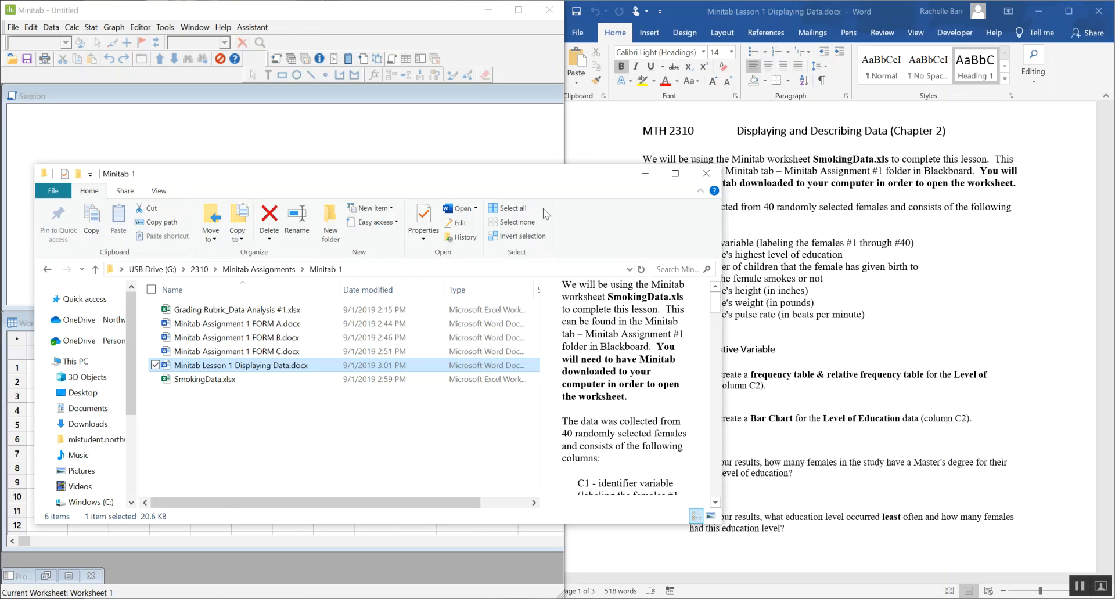
{"action": "left_click_drag", "start_coordinate": [449, 186], "coordinate": [482, 183]}
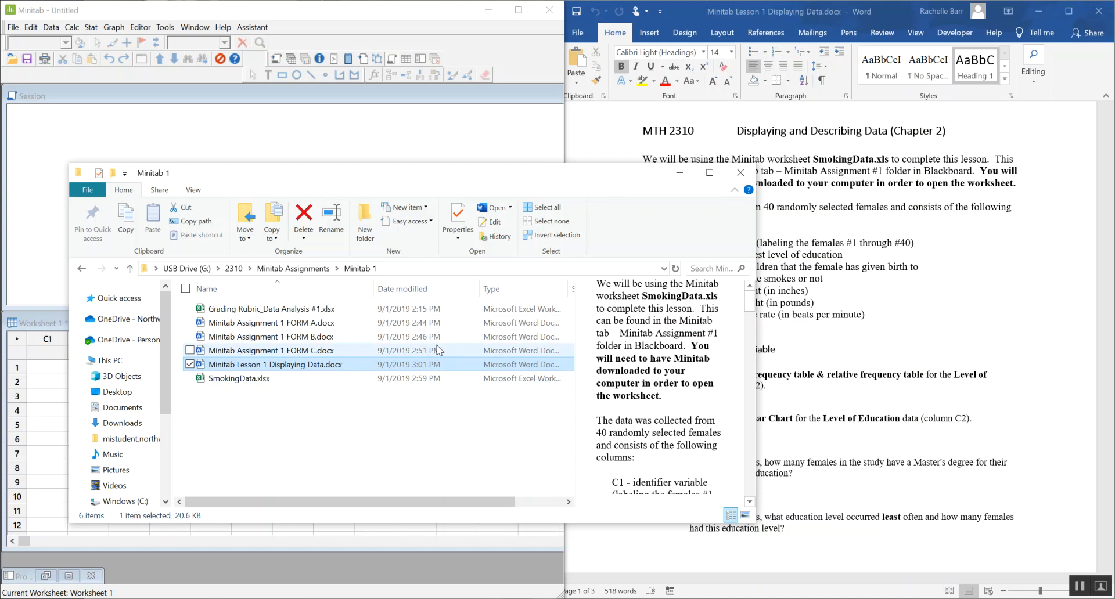
{"action": "left_click_drag", "start_coordinate": [368, 182], "coordinate": [538, 154]}
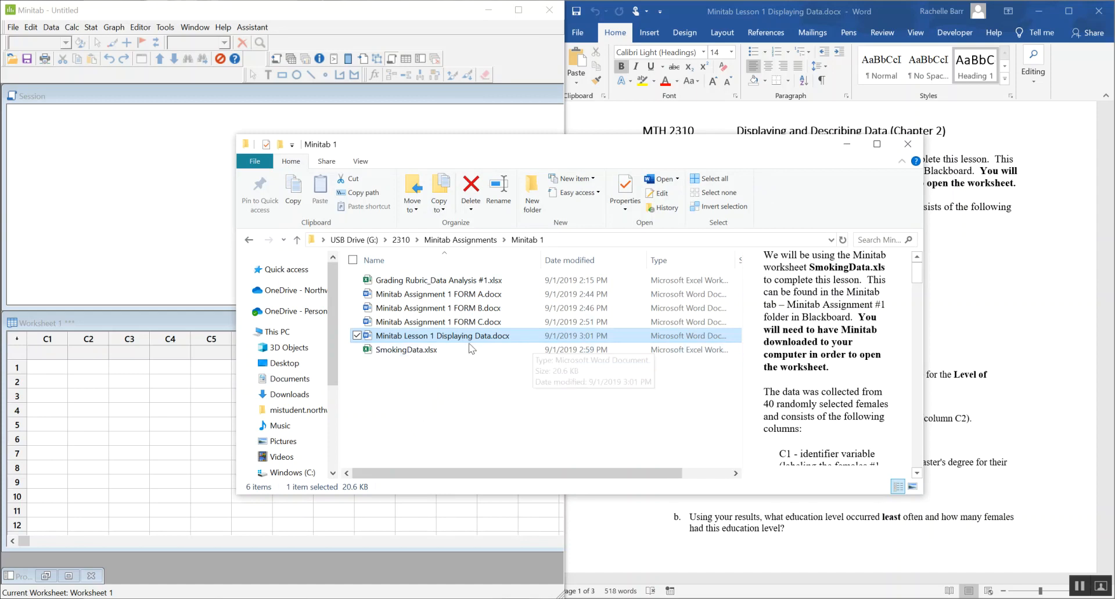
{"action": "left_click", "coordinate": [401, 351]}
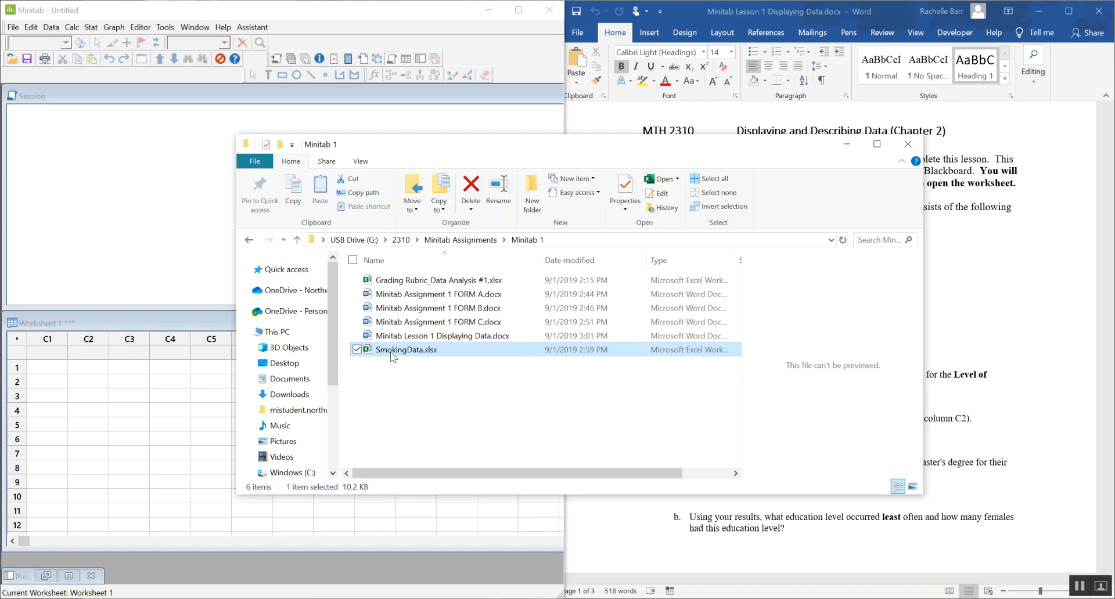
{"action": "right_click", "coordinate": [395, 358]}
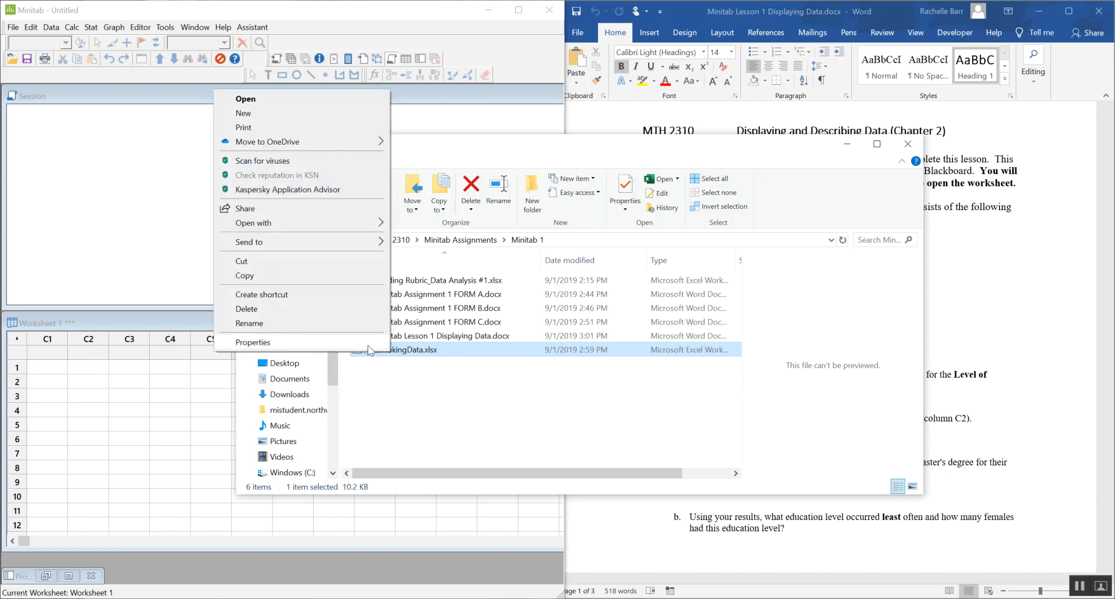
{"action": "mouse_move", "coordinate": [352, 230]}
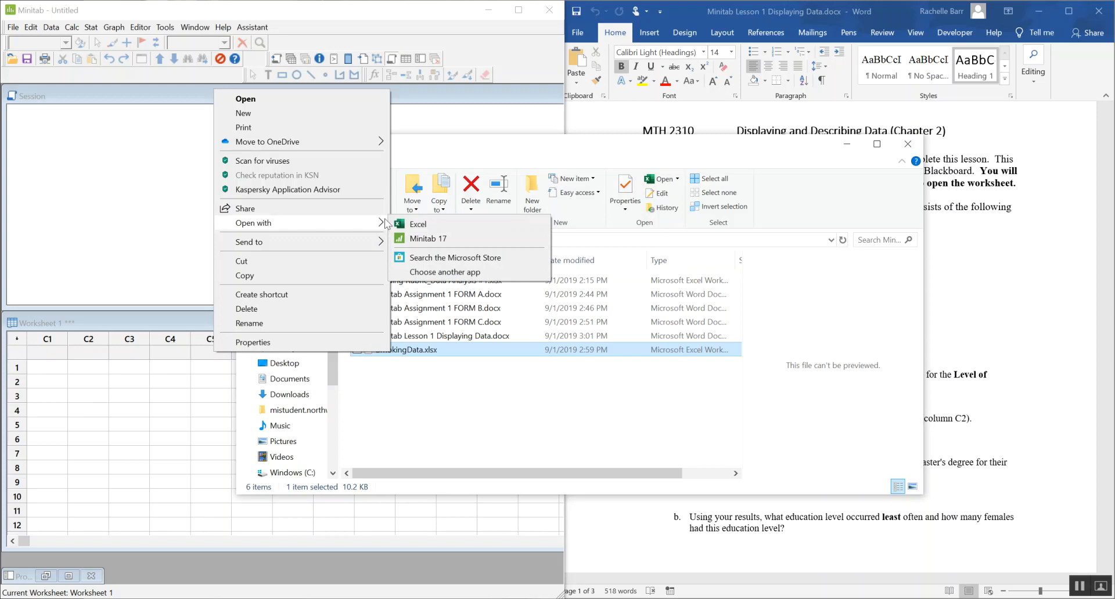
{"action": "left_click", "coordinate": [442, 273]}
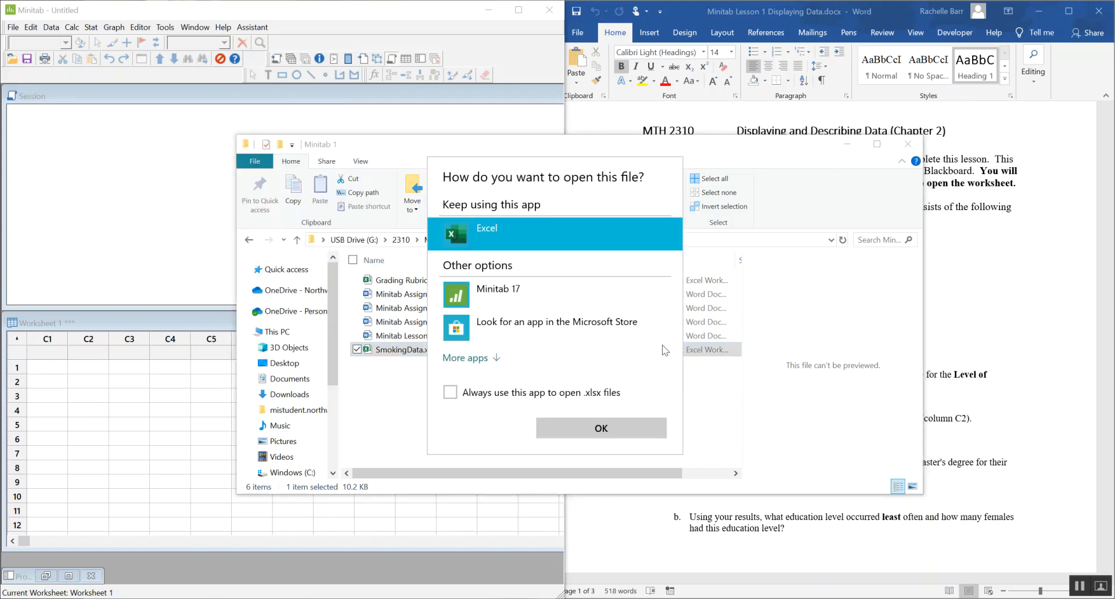
Browse the PC's Desktop for another program to open SmokingData.xlsx, cancel the choice and close the folder window
{"action": "left_click", "coordinate": [498, 359]}
{"action": "scroll", "coordinate": [535, 368], "scroll_direction": "down", "scroll_amount": 4}
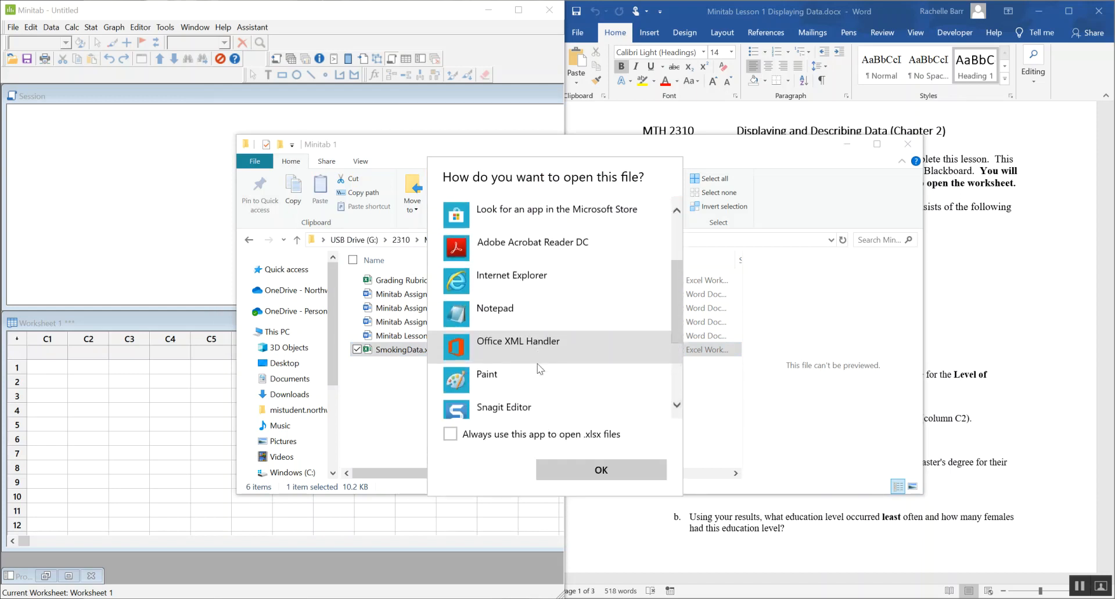
{"action": "scroll", "coordinate": [538, 370], "scroll_direction": "down", "scroll_amount": 1}
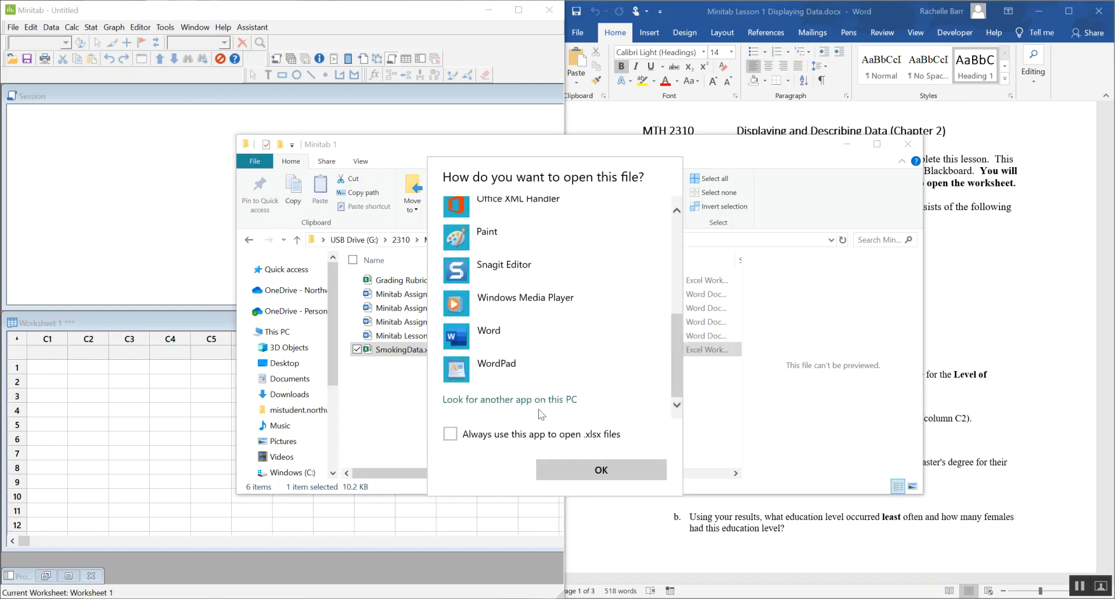
{"action": "left_click", "coordinate": [520, 400]}
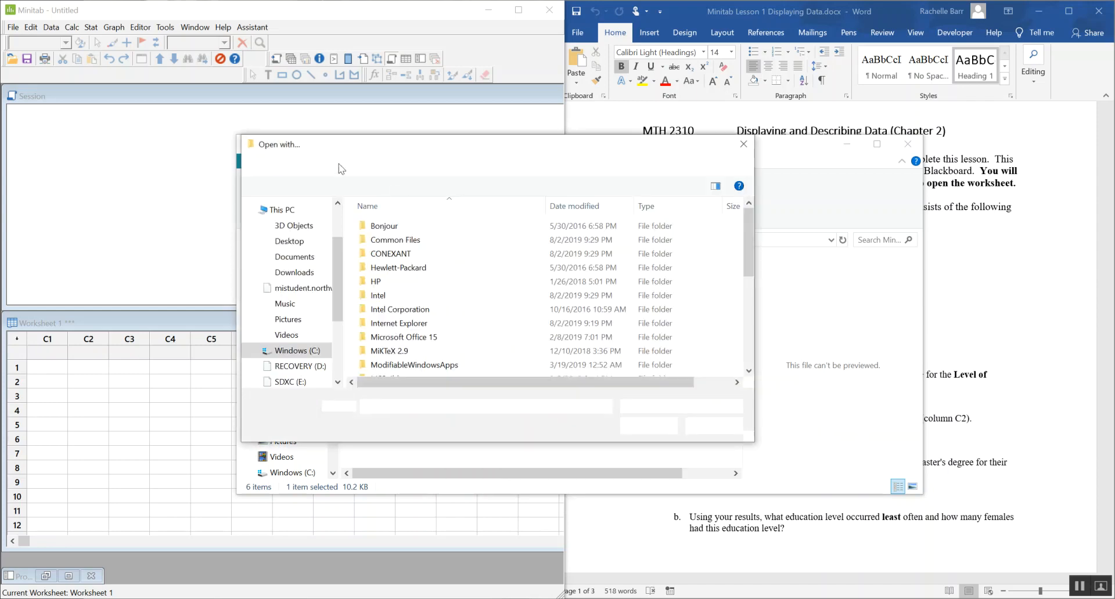
{"action": "left_click", "coordinate": [347, 164]}
{"action": "left_click_drag", "start_coordinate": [394, 151], "coordinate": [359, 114]}
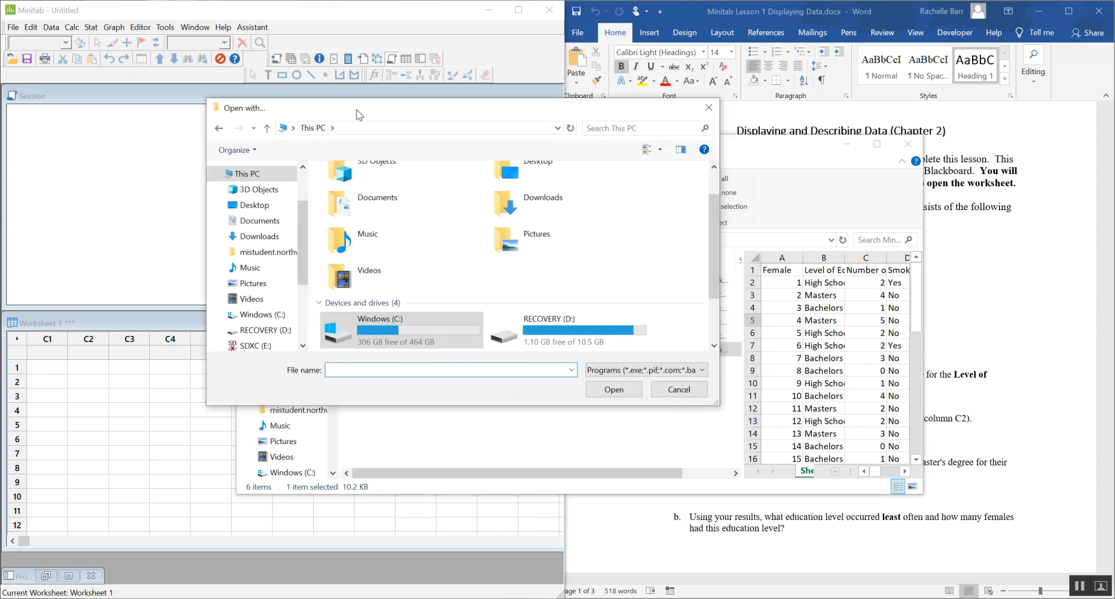
{"action": "left_click", "coordinate": [254, 205]}
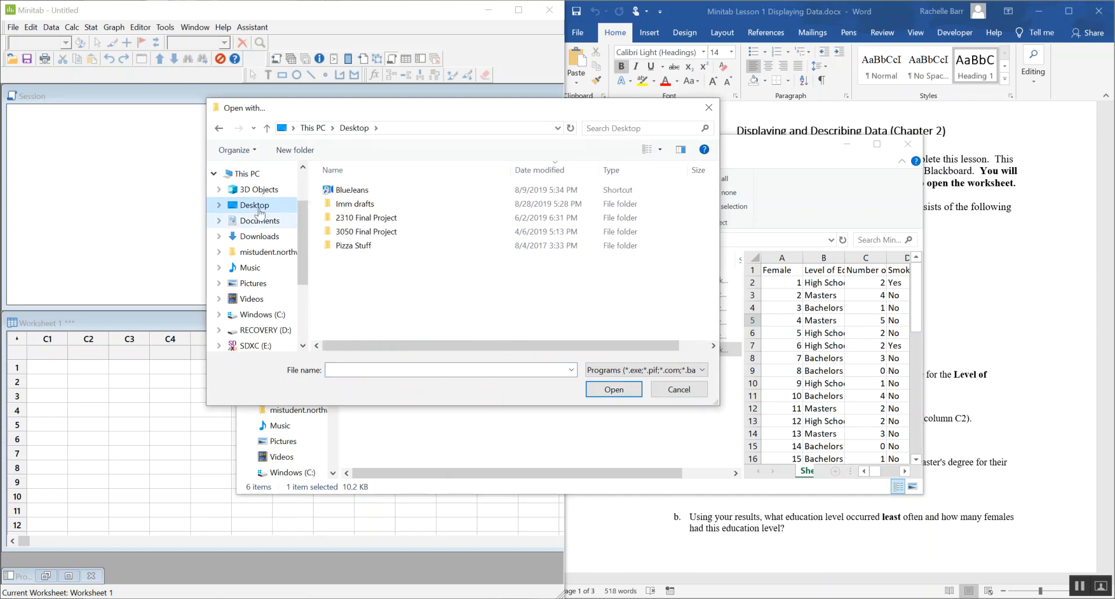
{"action": "scroll", "coordinate": [310, 307], "scroll_direction": "down", "scroll_amount": 3}
{"action": "scroll", "coordinate": [307, 293], "scroll_direction": "up", "scroll_amount": 3}
{"action": "left_click", "coordinate": [670, 390]}
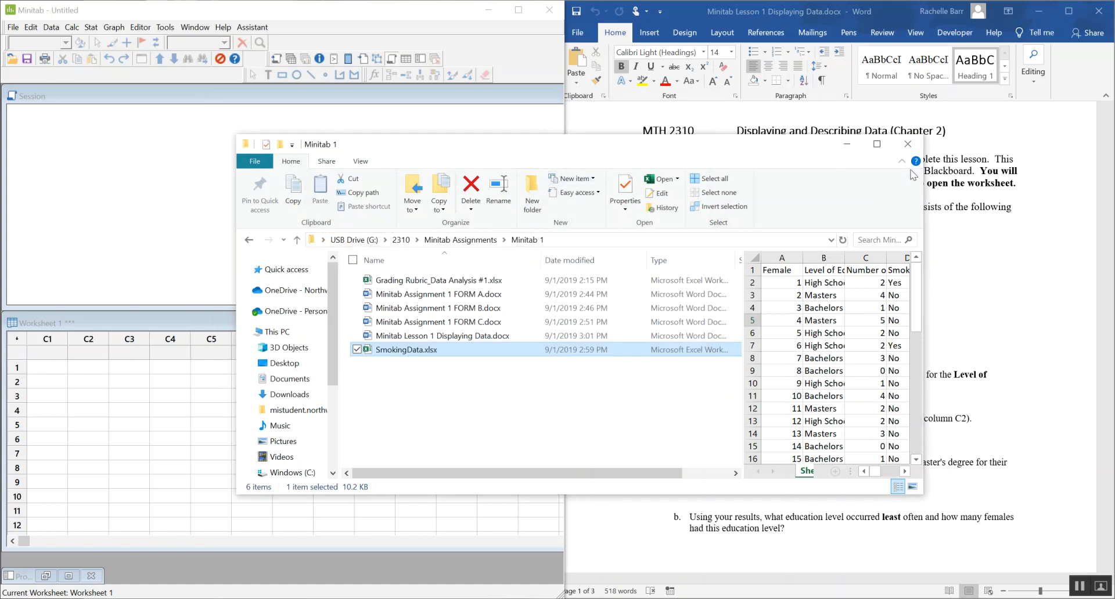
{"action": "left_click", "coordinate": [907, 145]}
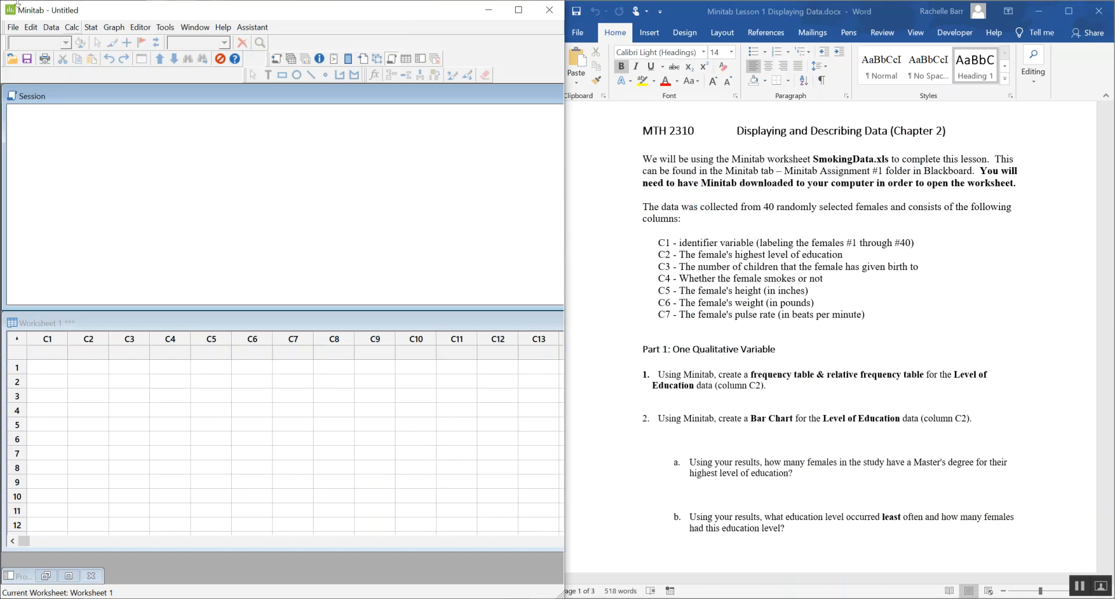
Move the two remaining third-row toolbars up beside the first-row toolbars to free space for the Session window
{"action": "mouse_move", "coordinate": [243, 74]}
{"action": "left_mouse_down"}
{"action": "mouse_move", "coordinate": [298, 17]}
{"action": "mouse_move", "coordinate": [274, 41]}
{"action": "left_mouse_up"}
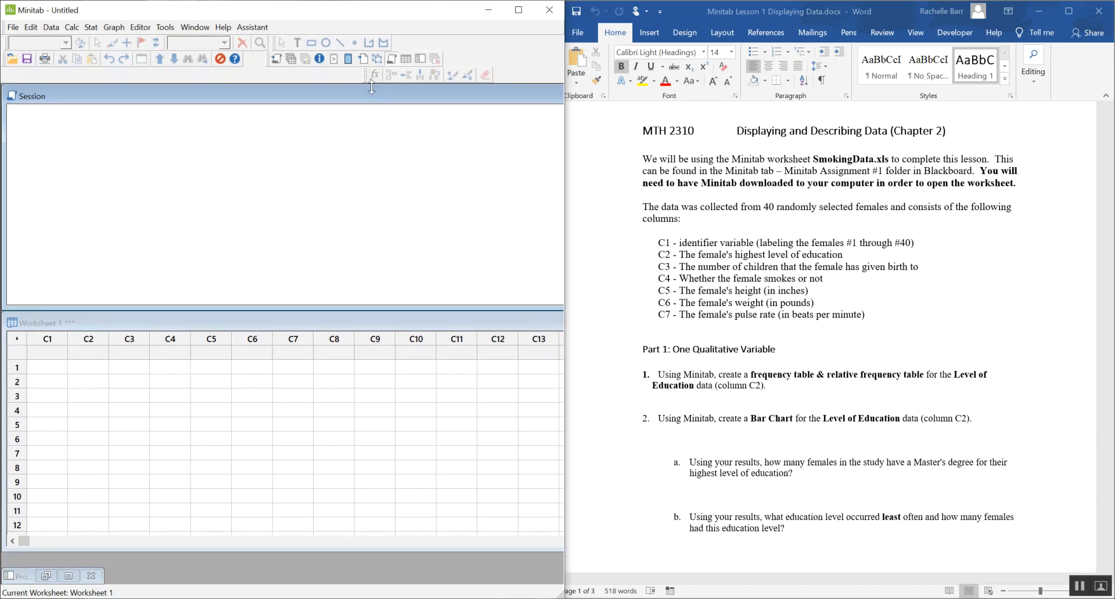
{"action": "left_click_drag", "start_coordinate": [365, 75], "coordinate": [394, 59]}
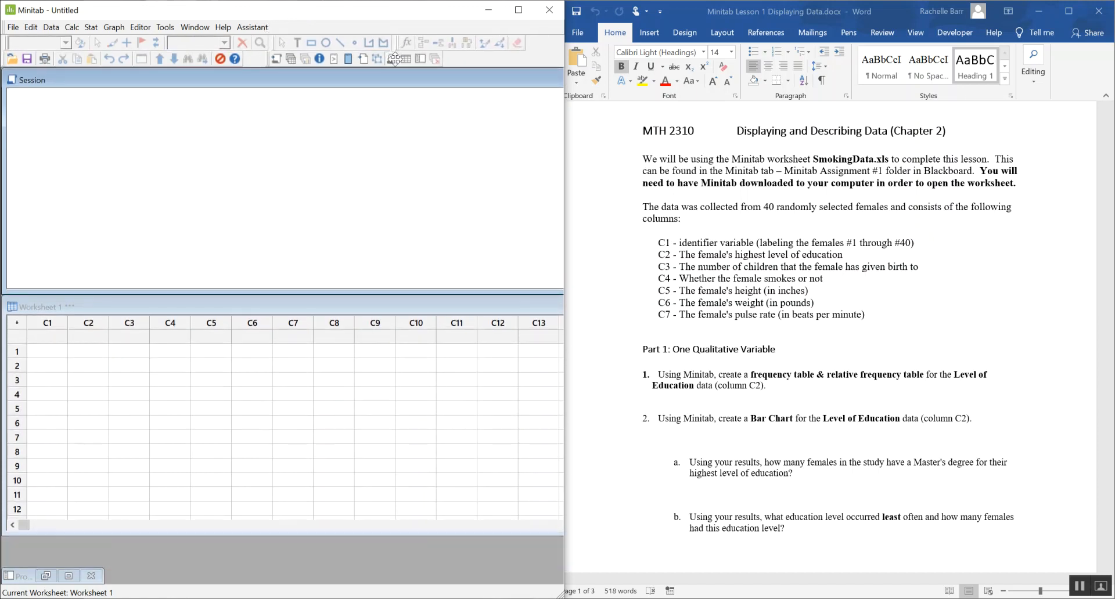
Open SmokingData.xlsx in Minitab from USB Drive (G:), folder 2310 > Minitab Assignments > Minitab 1
{"action": "left_click", "coordinate": [13, 29]}
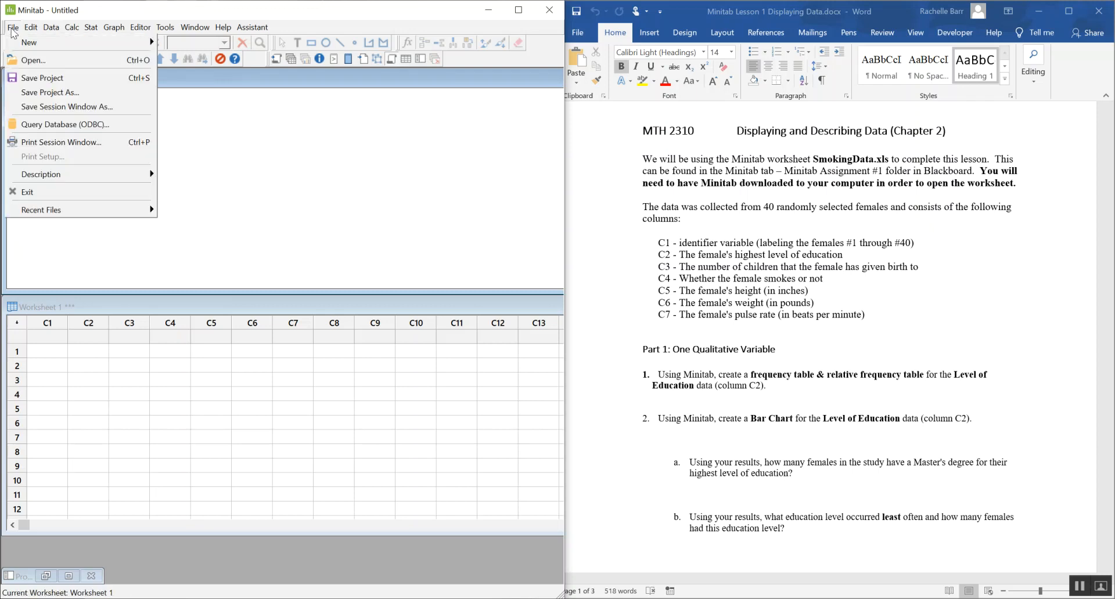
{"action": "left_click", "coordinate": [30, 62]}
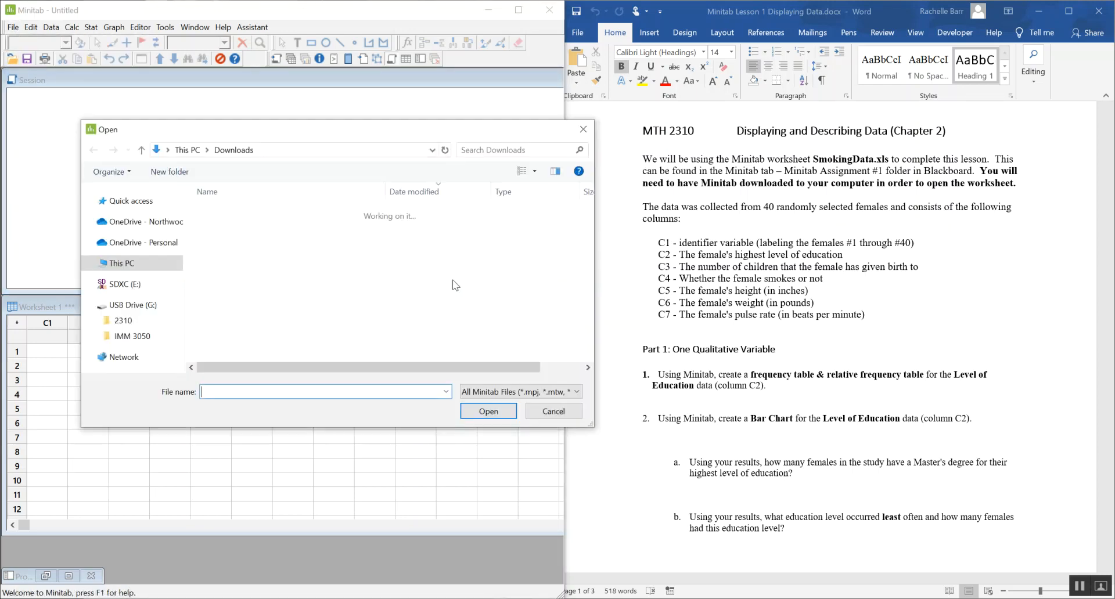
{"action": "left_click_drag", "start_coordinate": [339, 132], "coordinate": [333, 98]}
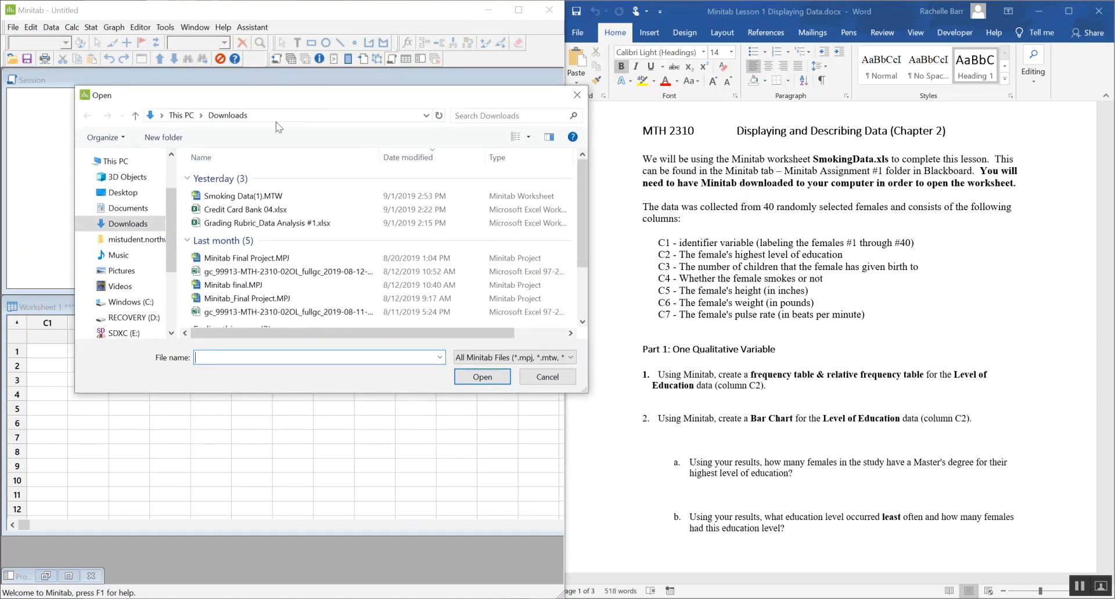
{"action": "scroll", "coordinate": [124, 290], "scroll_direction": "down", "scroll_amount": 1}
{"action": "scroll", "coordinate": [128, 296], "scroll_direction": "down", "scroll_amount": 1}
{"action": "left_click", "coordinate": [135, 299]}
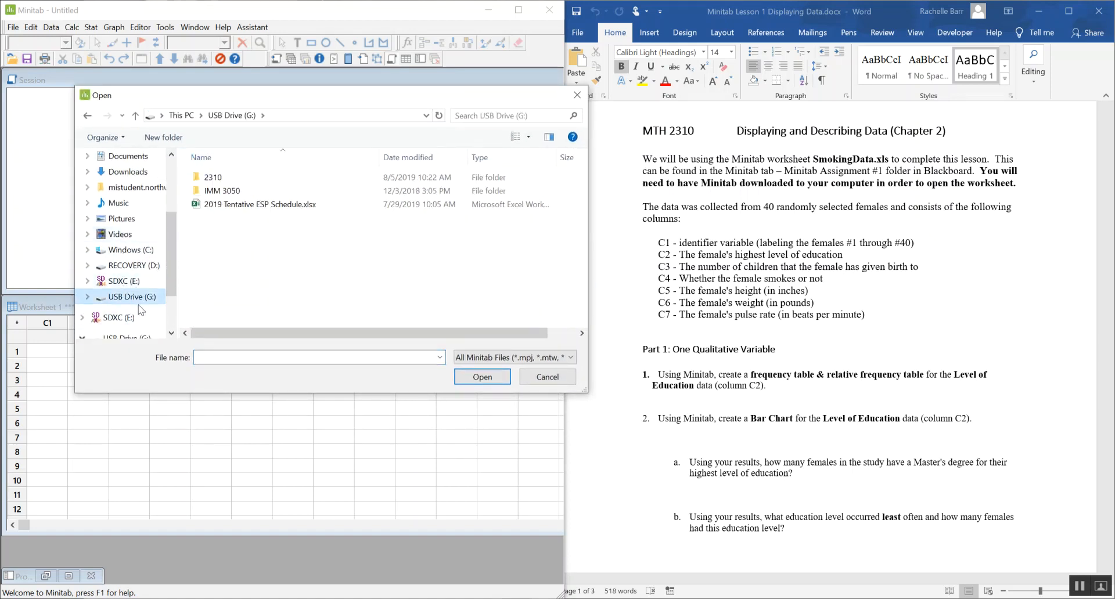
{"action": "double_click", "coordinate": [232, 178]}
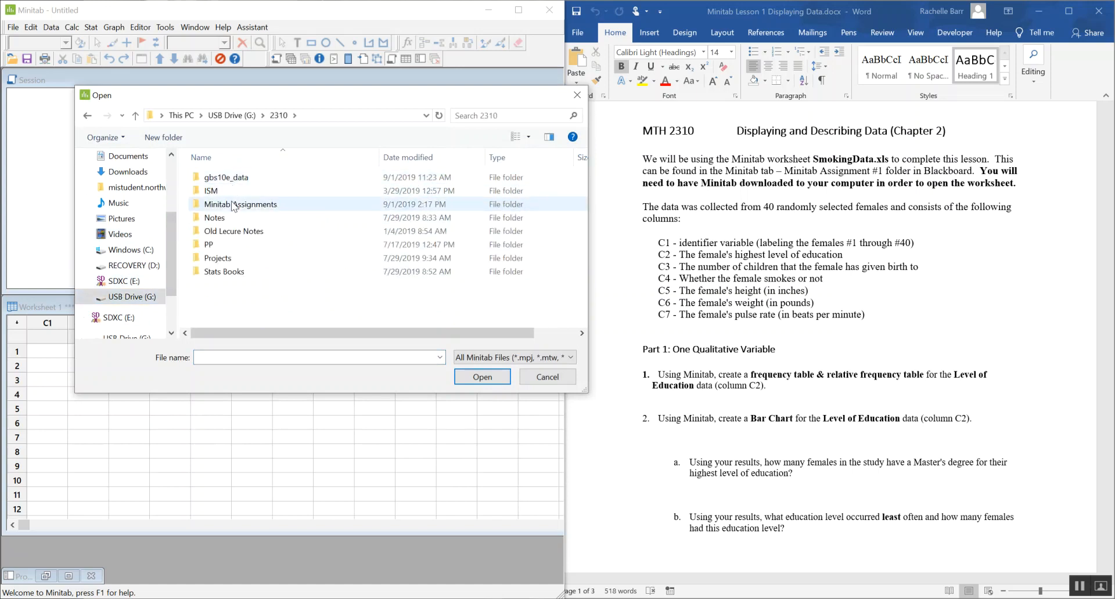
{"action": "double_click", "coordinate": [228, 204]}
{"action": "double_click", "coordinate": [224, 177]}
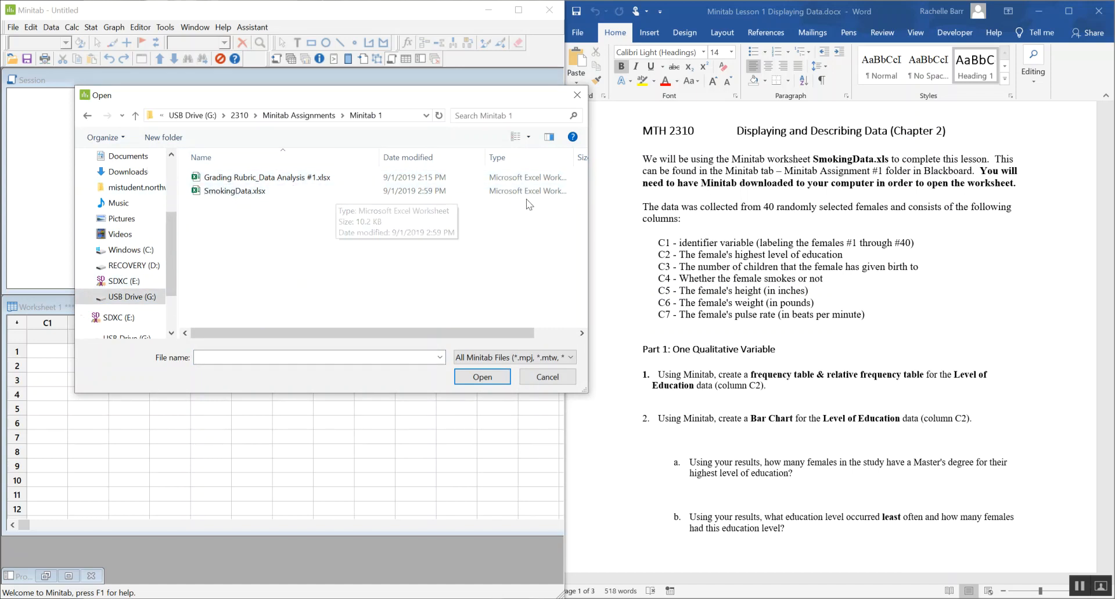
{"action": "left_click", "coordinate": [241, 192]}
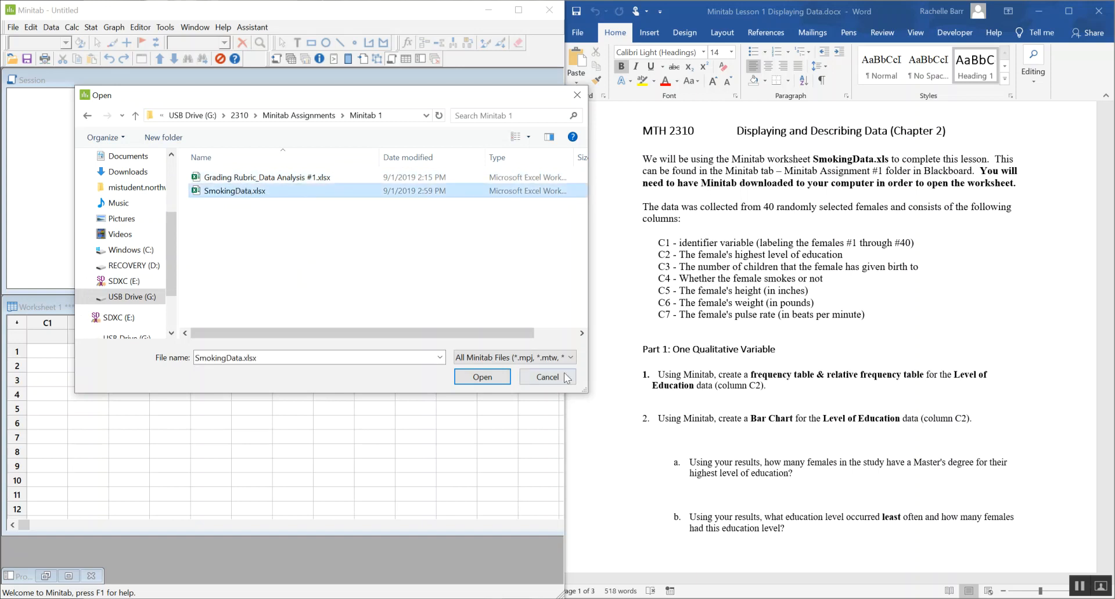
{"action": "left_click", "coordinate": [494, 378]}
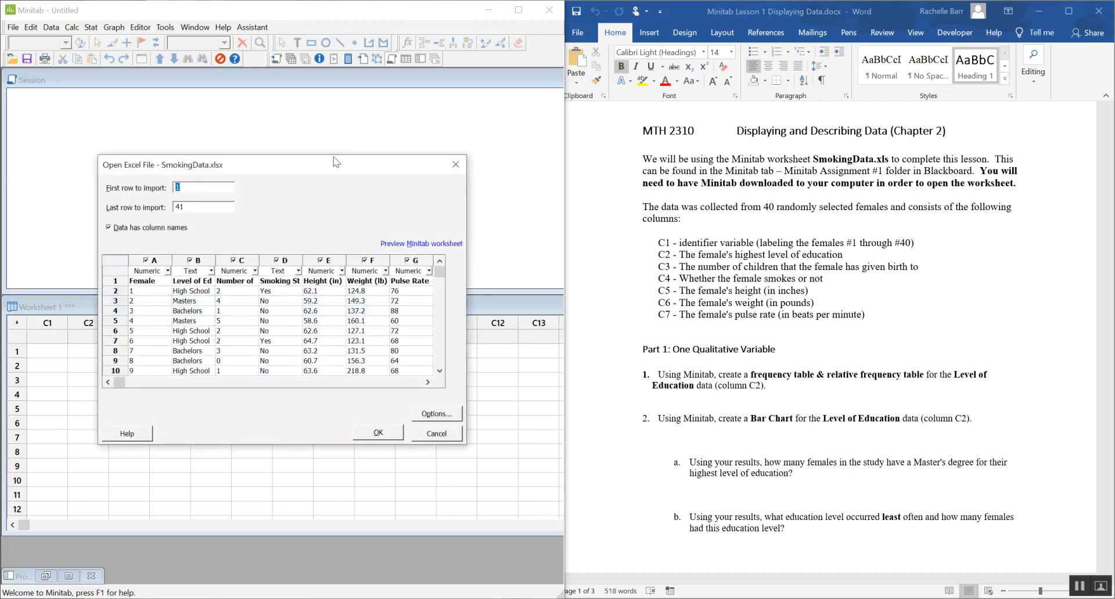
Check the preview of the Excel data and import all columns with the first row as column names
{"action": "left_click_drag", "start_coordinate": [338, 156], "coordinate": [338, 92]}
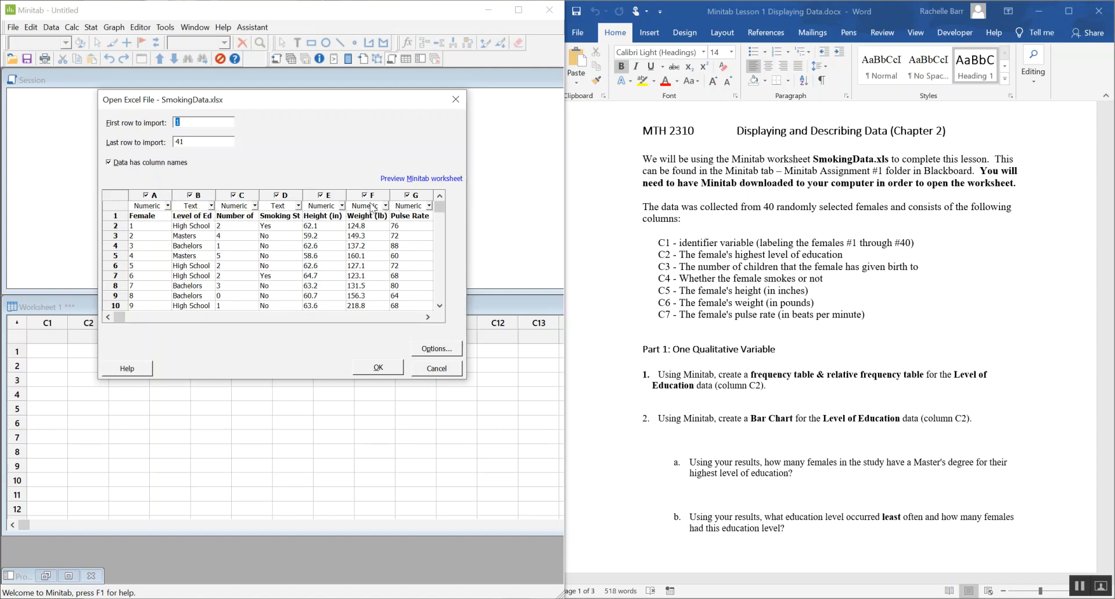
{"action": "left_click", "coordinate": [428, 317]}
{"action": "left_click", "coordinate": [108, 317]}
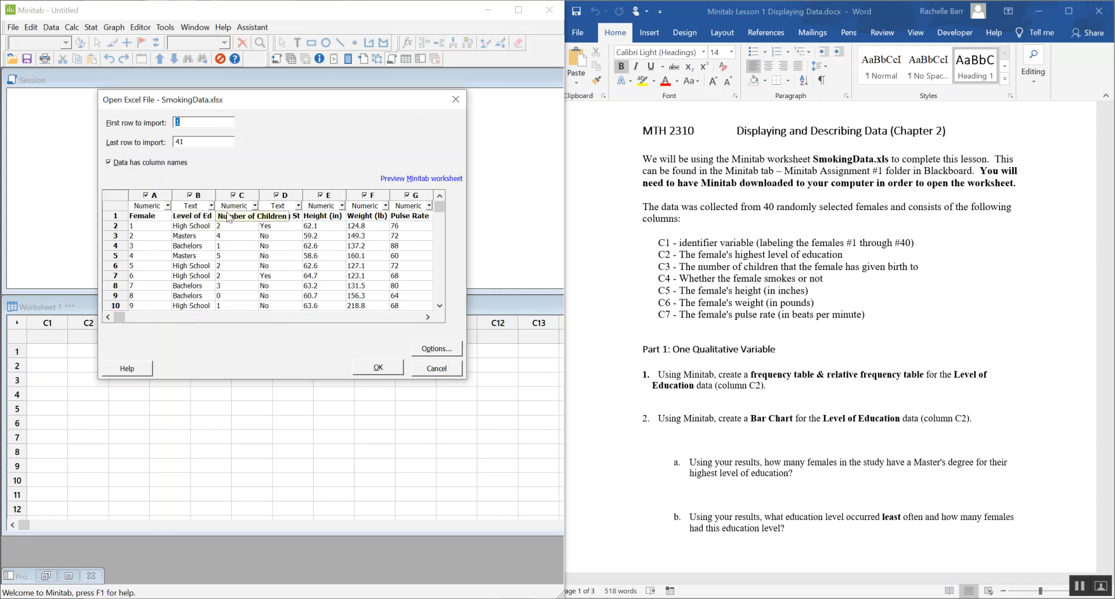
{"action": "left_click", "coordinate": [381, 373]}
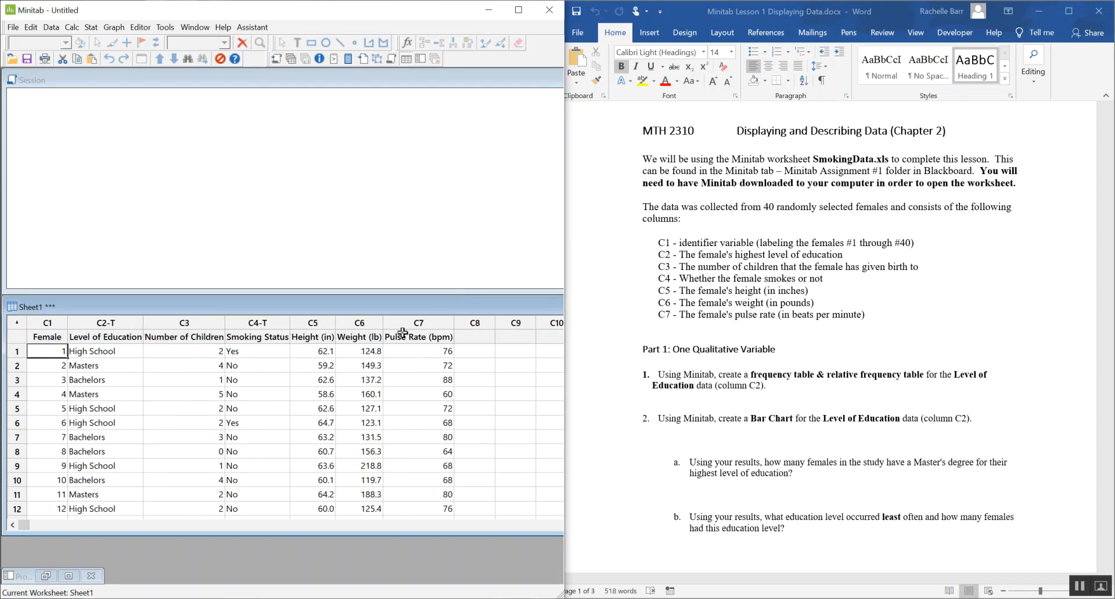
Examine the worksheet's column-name row and data cells, and review the Part 1 questions in the lesson document
{"action": "left_click", "coordinate": [16, 337]}
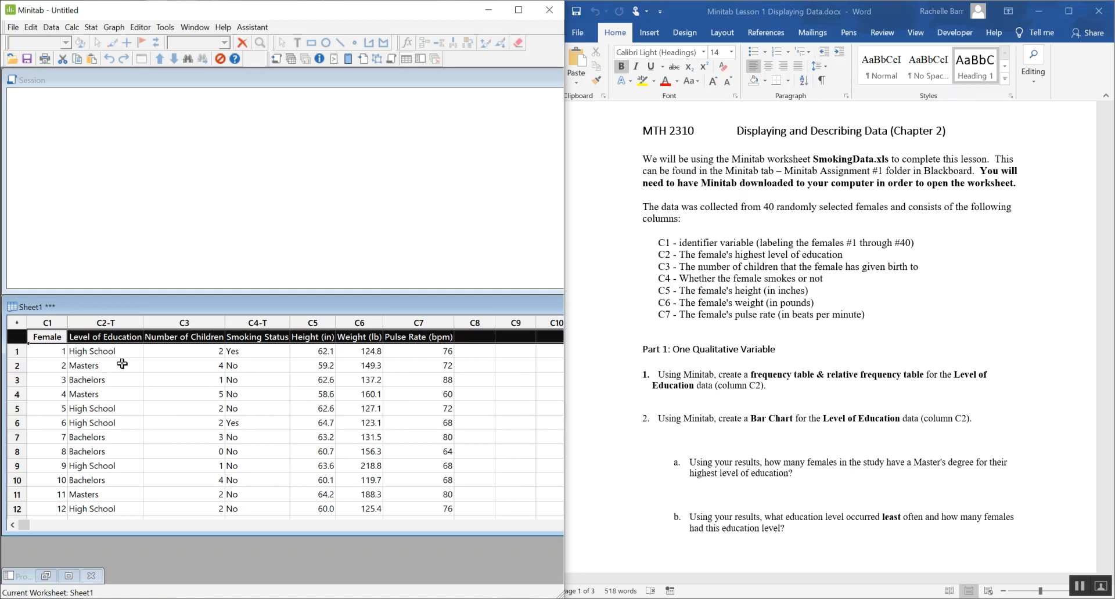
{"action": "left_click", "coordinate": [119, 365]}
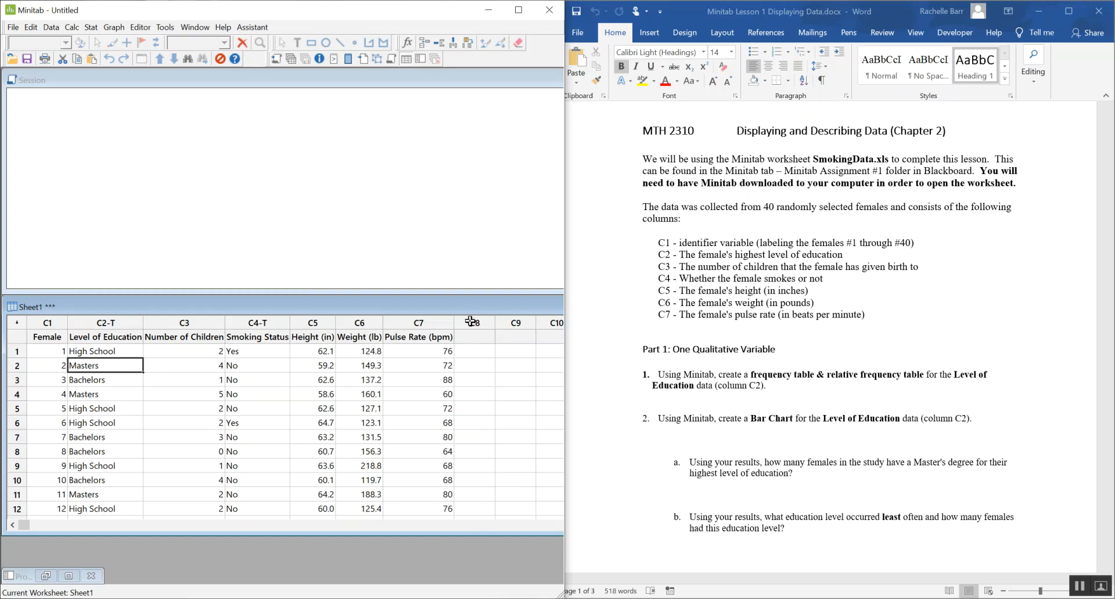
{"action": "left_click", "coordinate": [476, 354]}
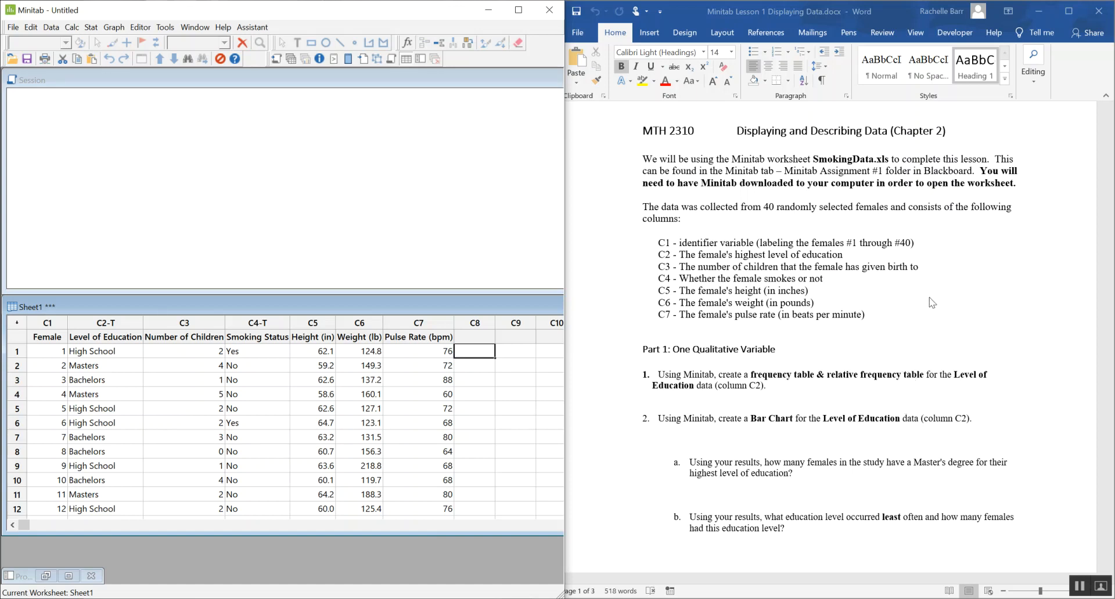
{"action": "scroll", "coordinate": [932, 303], "scroll_direction": "down", "scroll_amount": 3}
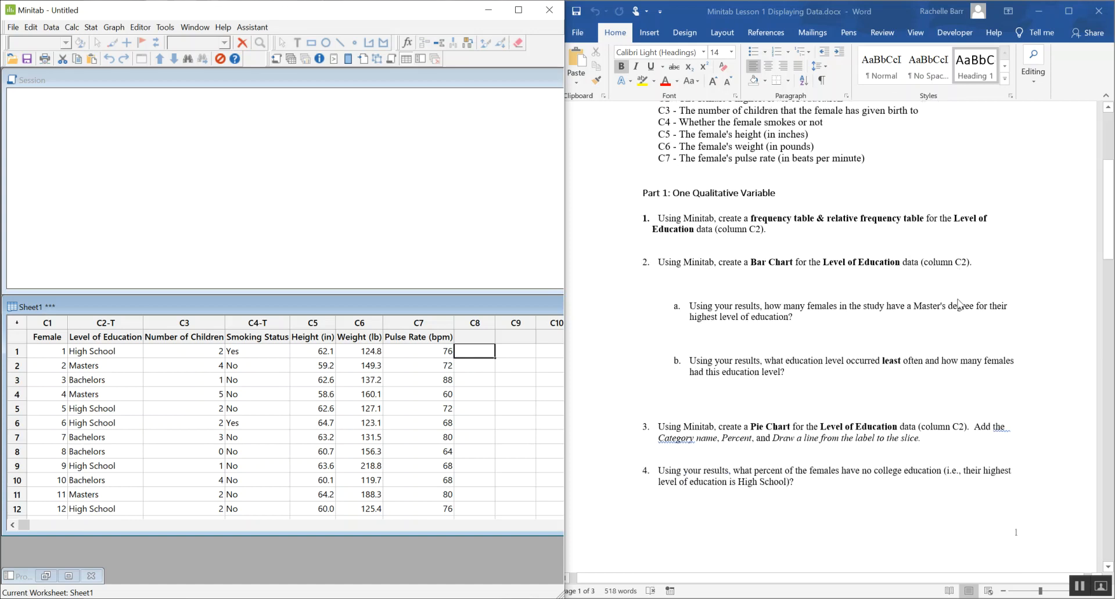
Add a blank line below question 1 in the Word lesson document
{"action": "scroll", "coordinate": [960, 304], "scroll_direction": "down", "scroll_amount": 2}
{"action": "left_click", "coordinate": [682, 183]}
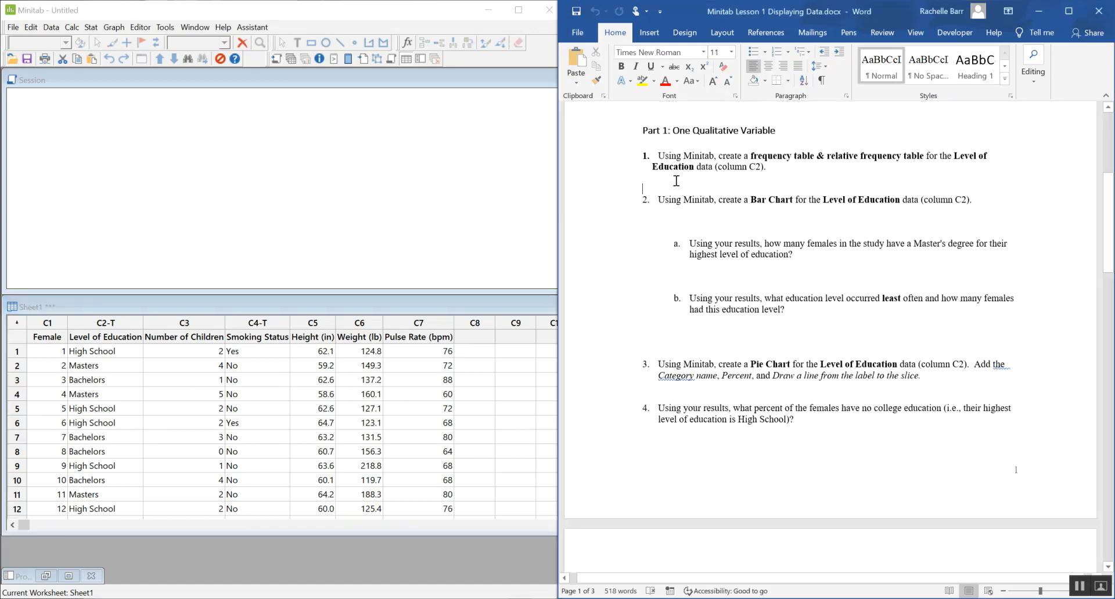
{"action": "key", "text": "Return"}
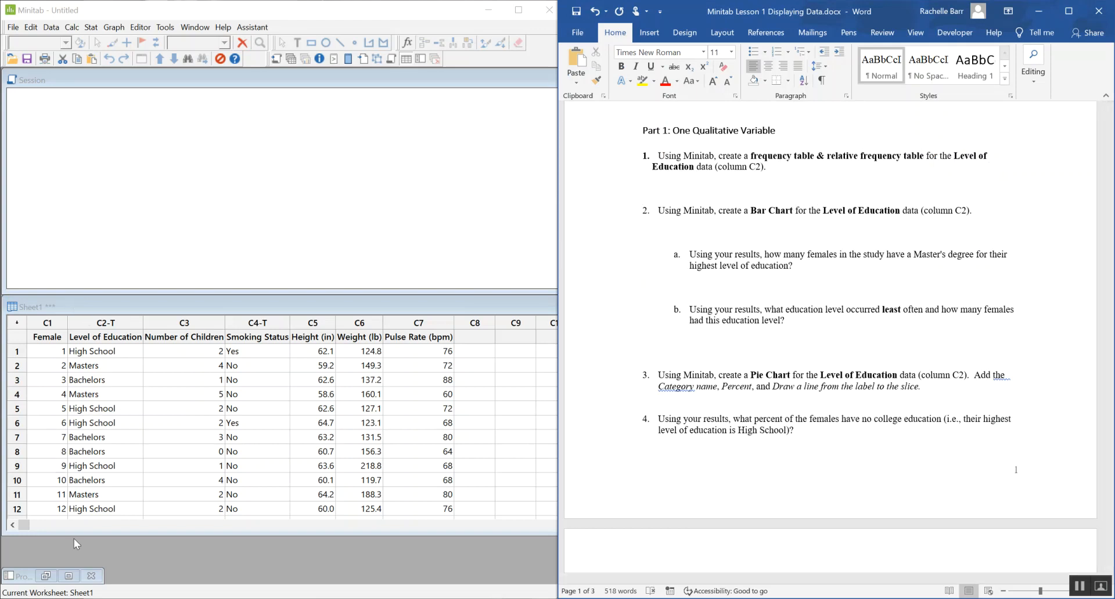
Tally the Level of Education variable in Minitab, displaying counts only
{"action": "left_click", "coordinate": [90, 29]}
{"action": "mouse_move", "coordinate": [119, 174]}
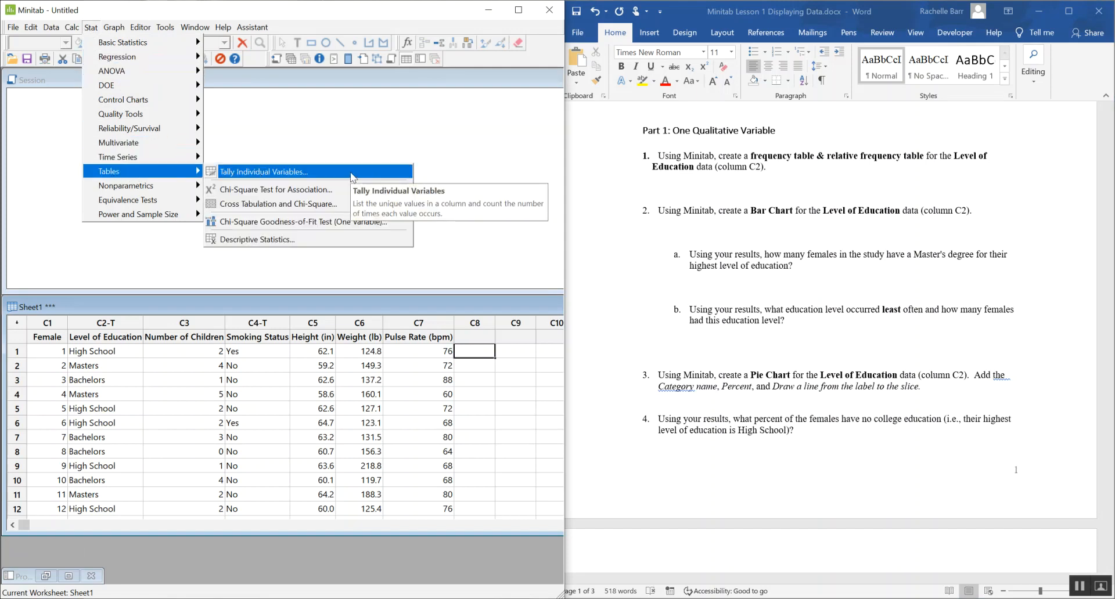
{"action": "left_click", "coordinate": [352, 178]}
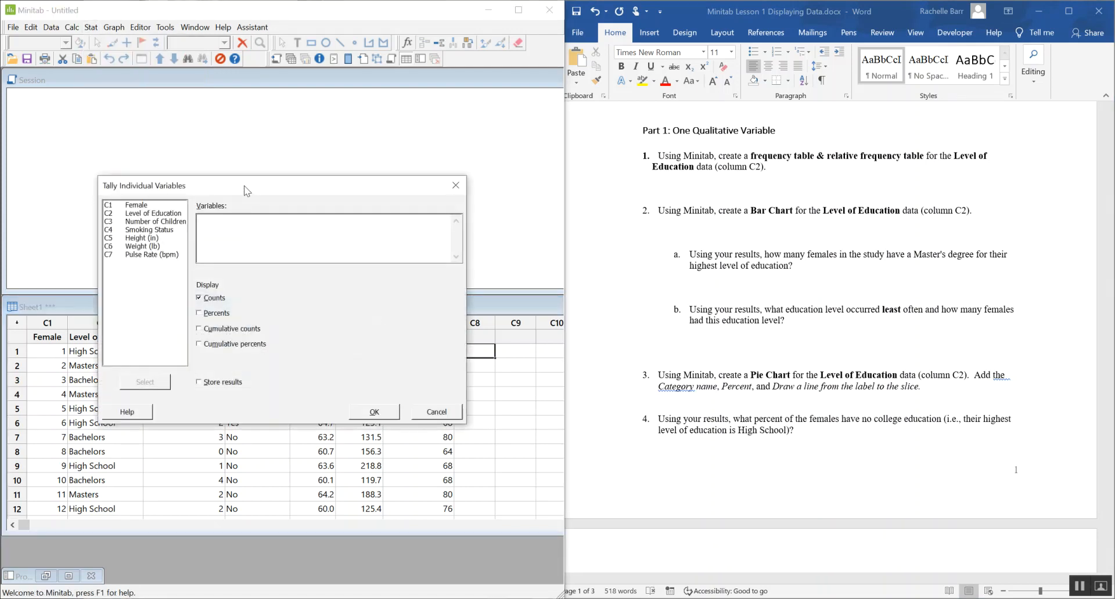
{"action": "left_click_drag", "start_coordinate": [243, 144], "coordinate": [242, 106]}
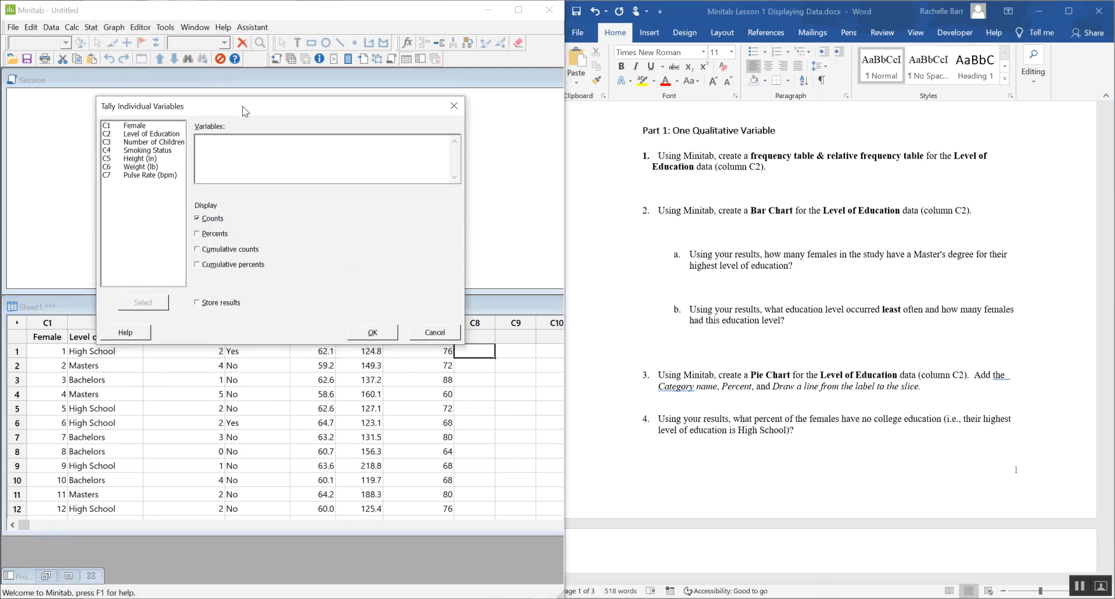
{"action": "left_click", "coordinate": [133, 135]}
{"action": "double_click", "coordinate": [133, 137]}
{"action": "left_click", "coordinate": [382, 335]}
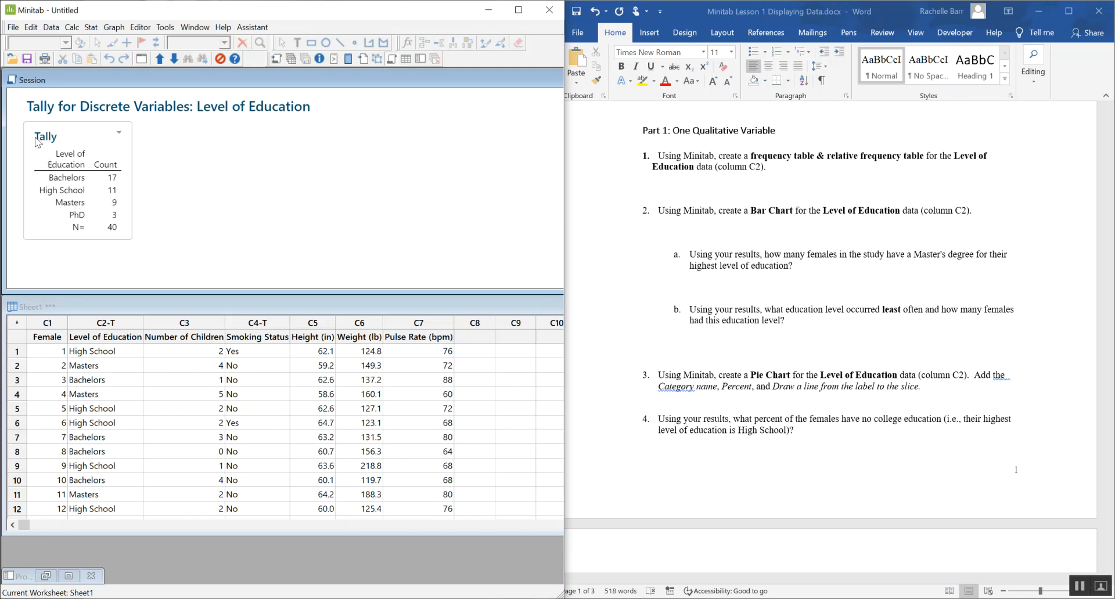
Copy the count tally table and paste it below question 1 in the Word document, keeping source formatting
{"action": "right_click", "coordinate": [74, 138]}
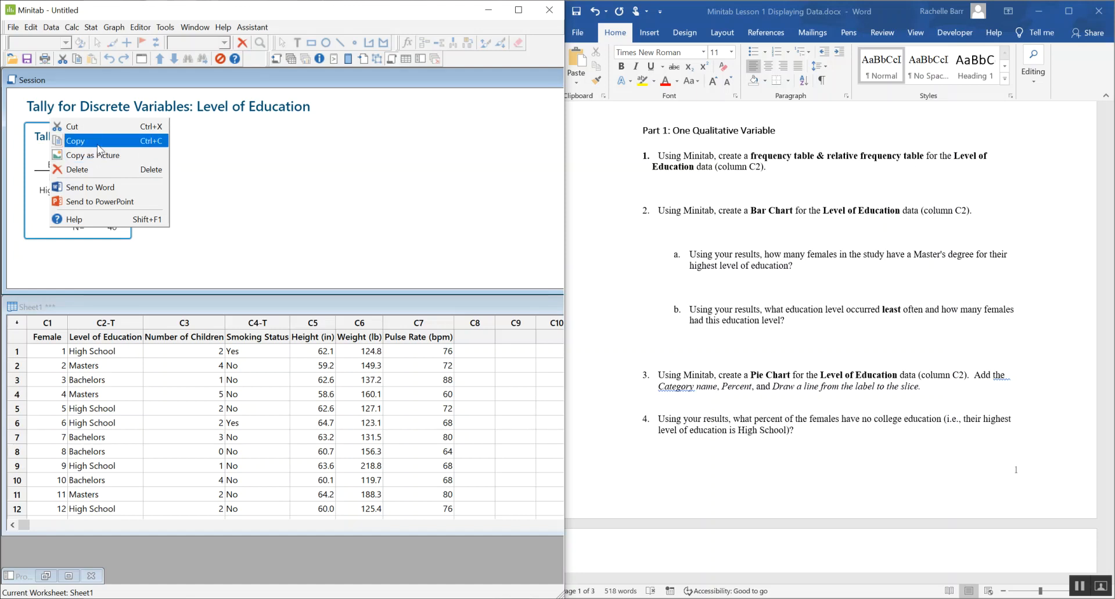
{"action": "left_click", "coordinate": [99, 141]}
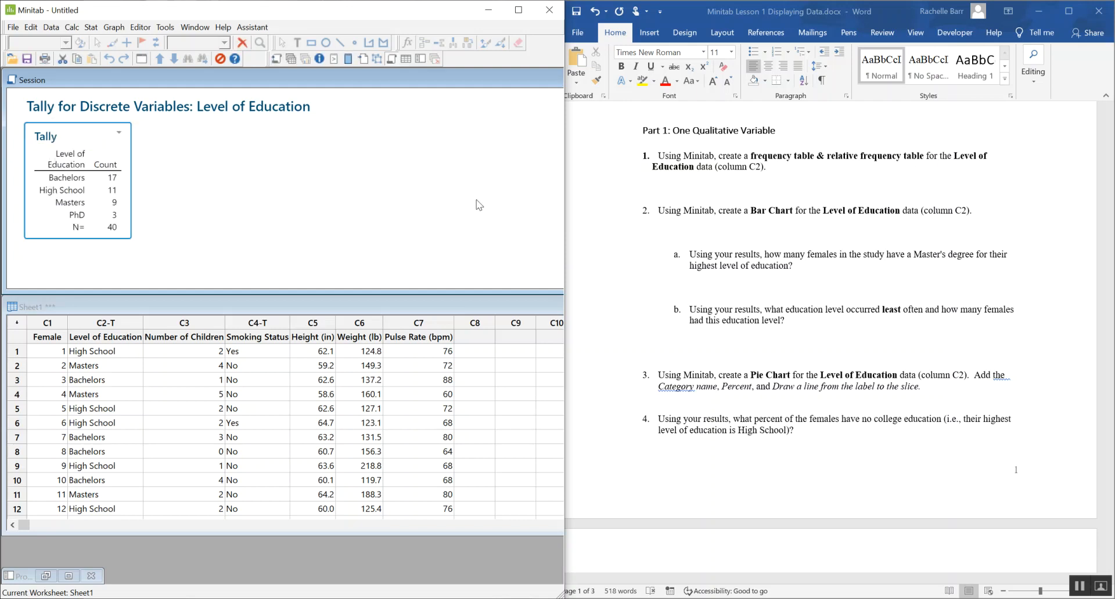
{"action": "left_click", "coordinate": [670, 184]}
{"action": "right_click", "coordinate": [671, 184]}
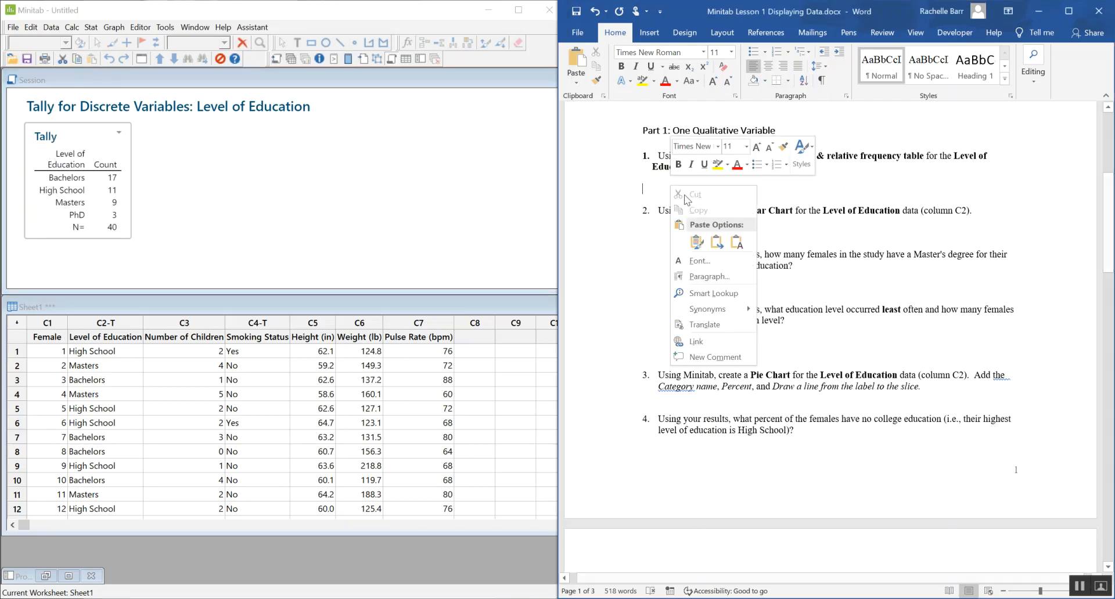
{"action": "left_click", "coordinate": [696, 235]}
{"action": "scroll", "coordinate": [700, 232], "scroll_direction": "down", "scroll_amount": 1}
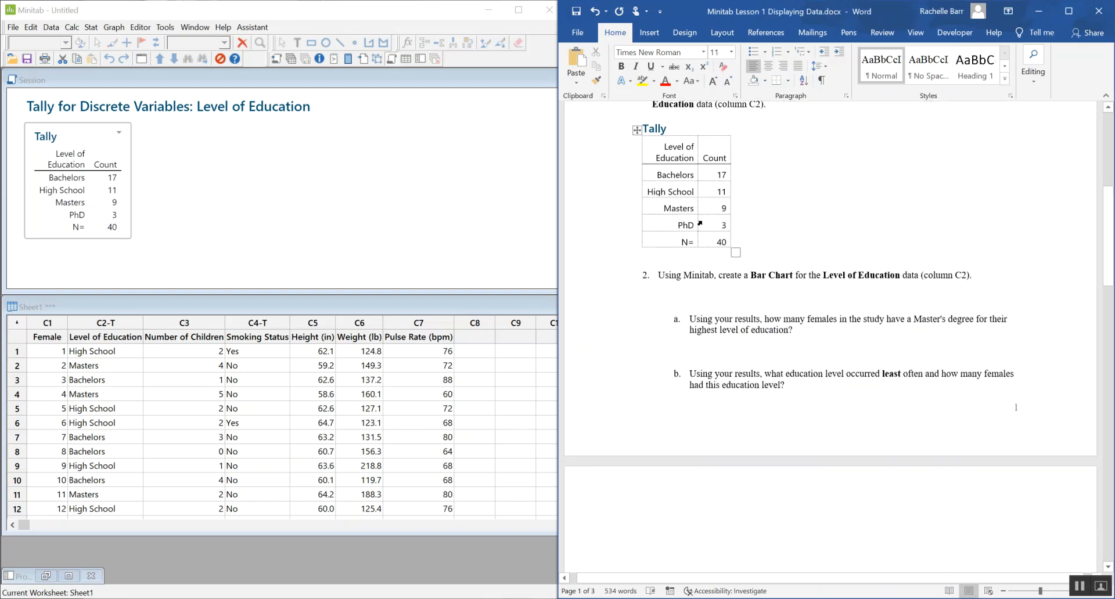
{"action": "scroll", "coordinate": [836, 235], "scroll_direction": "up", "scroll_amount": 1}
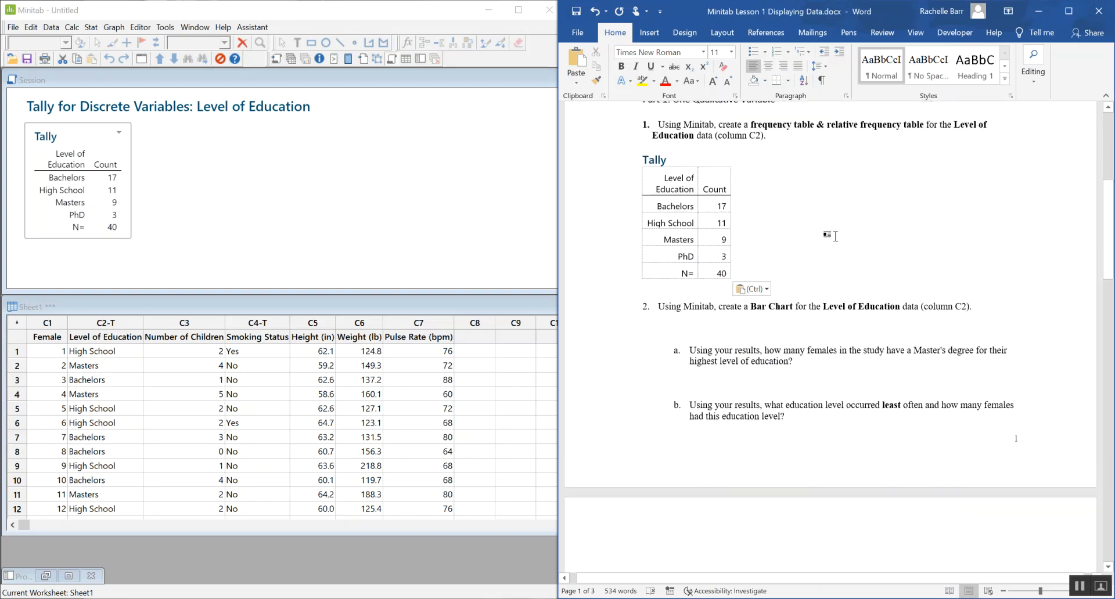
Delete the Tally title above the pasted count table
{"action": "left_click", "coordinate": [679, 162]}
{"action": "key", "text": "BackSpace"}
{"action": "key", "text": "BackSpace"}
{"action": "key", "text": "BackSpace"}
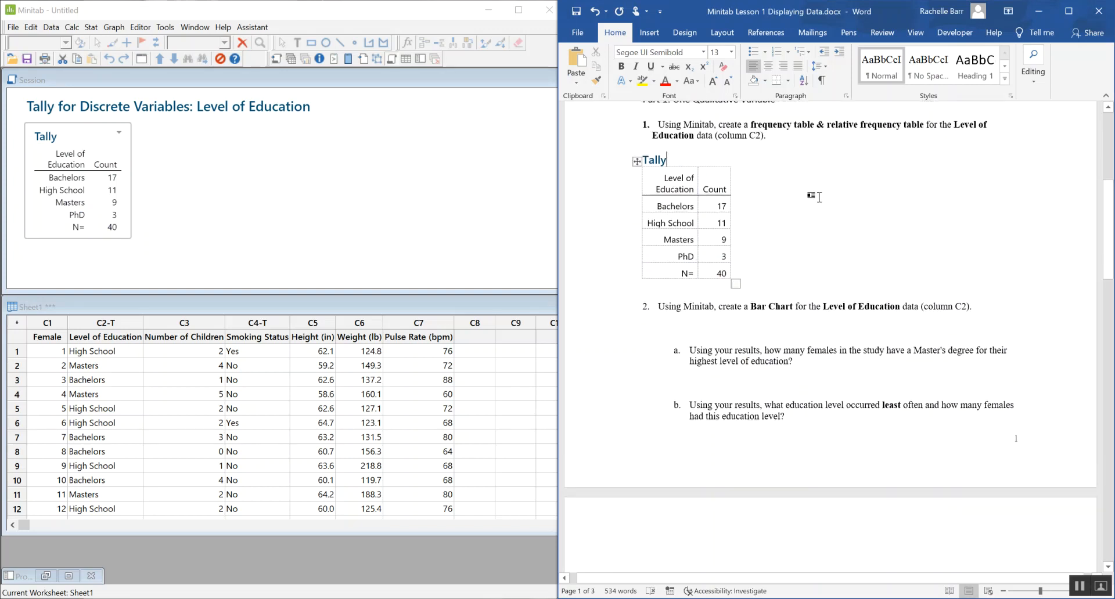
{"action": "key", "text": "BackSpace"}
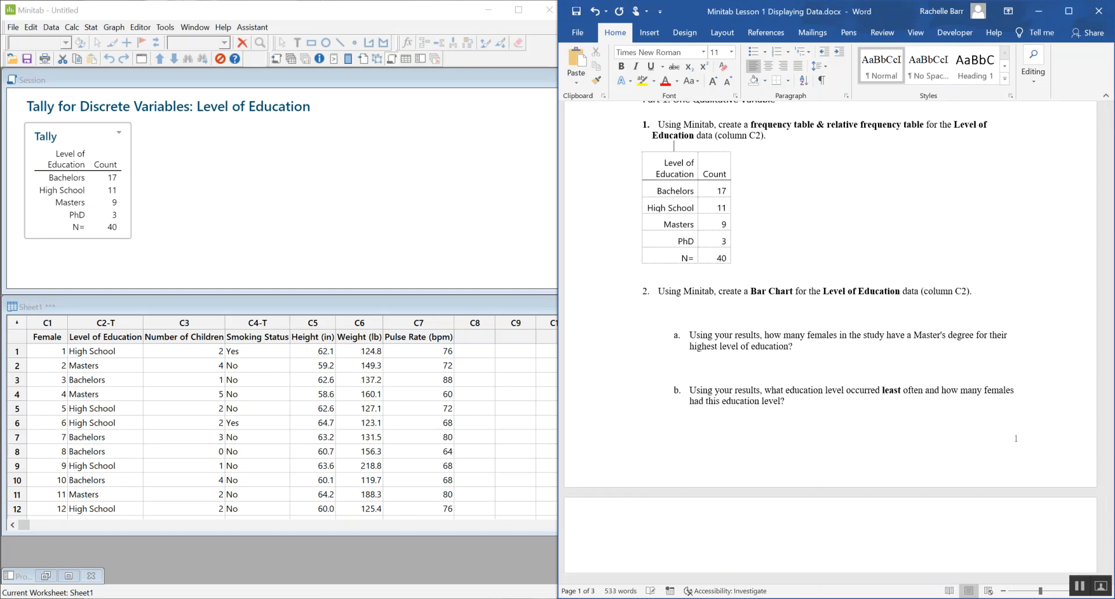
{"action": "left_click", "coordinate": [804, 262]}
{"action": "key", "text": "Return"}
{"action": "key", "text": "ctrl+e"}
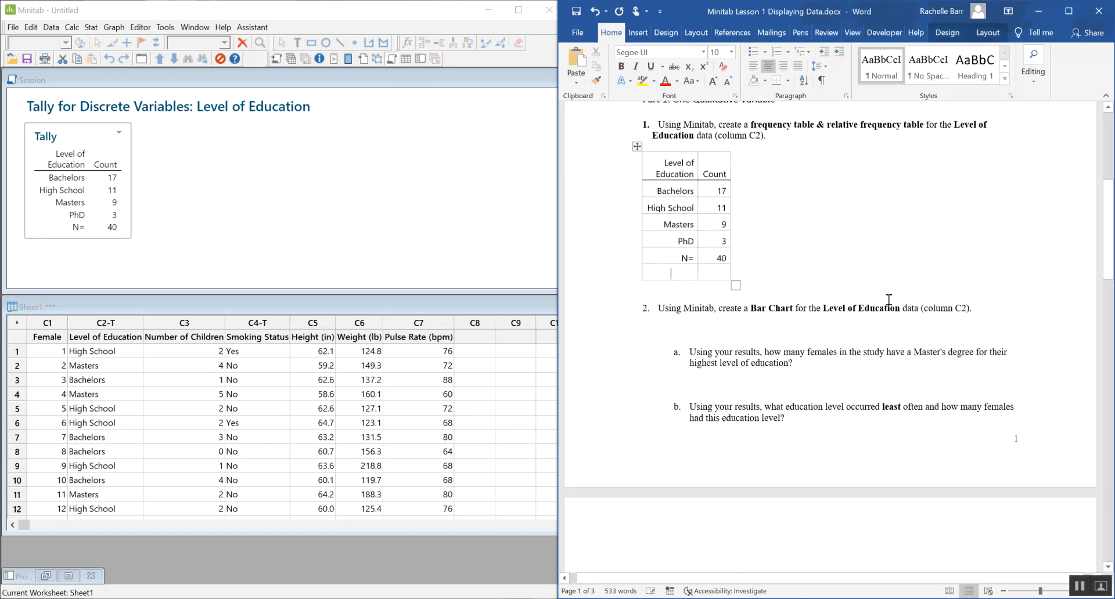
{"action": "left_click", "coordinate": [595, 12]}
{"action": "left_click", "coordinate": [596, 11]}
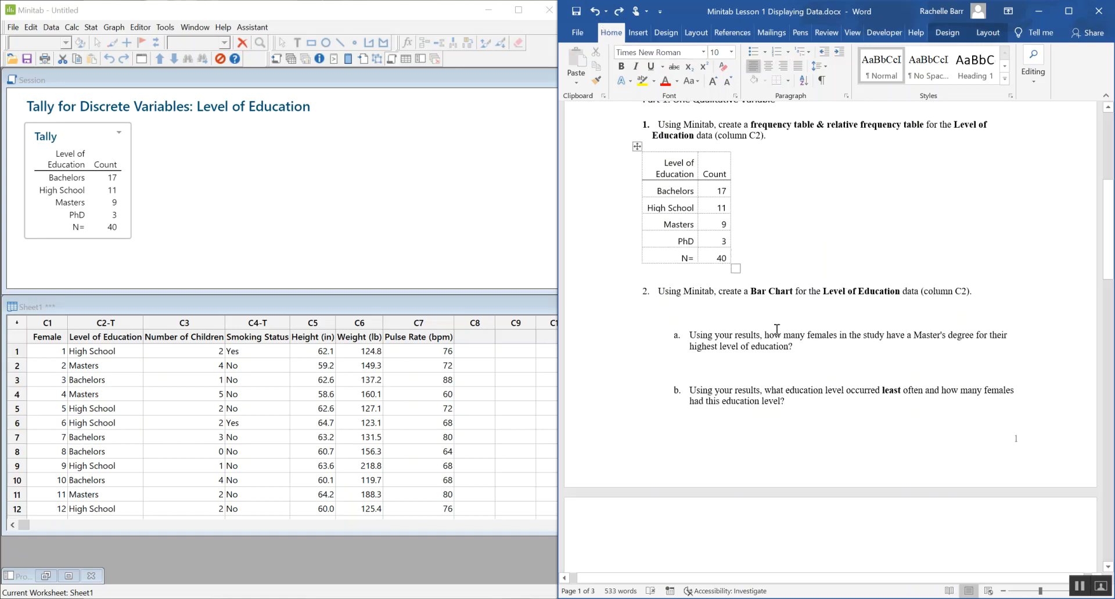
Insert four blank lines between the count table and question 2
{"action": "left_click", "coordinate": [742, 277]}
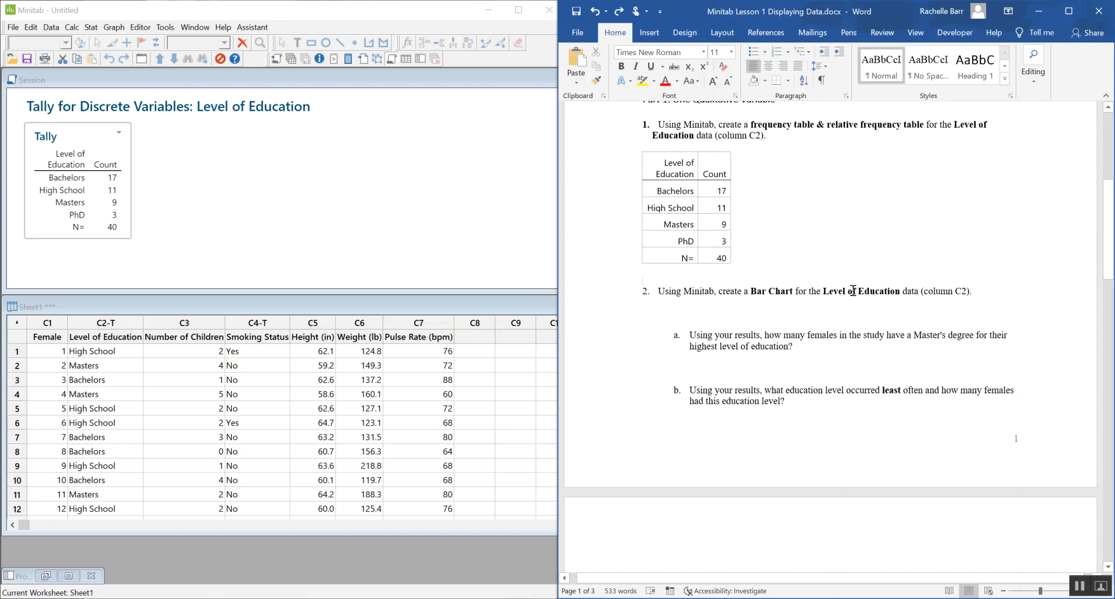
{"action": "key", "text": "Return"}
{"action": "key", "text": "Return"}
{"action": "key", "text": "Return"}
{"action": "key", "text": "Return"}
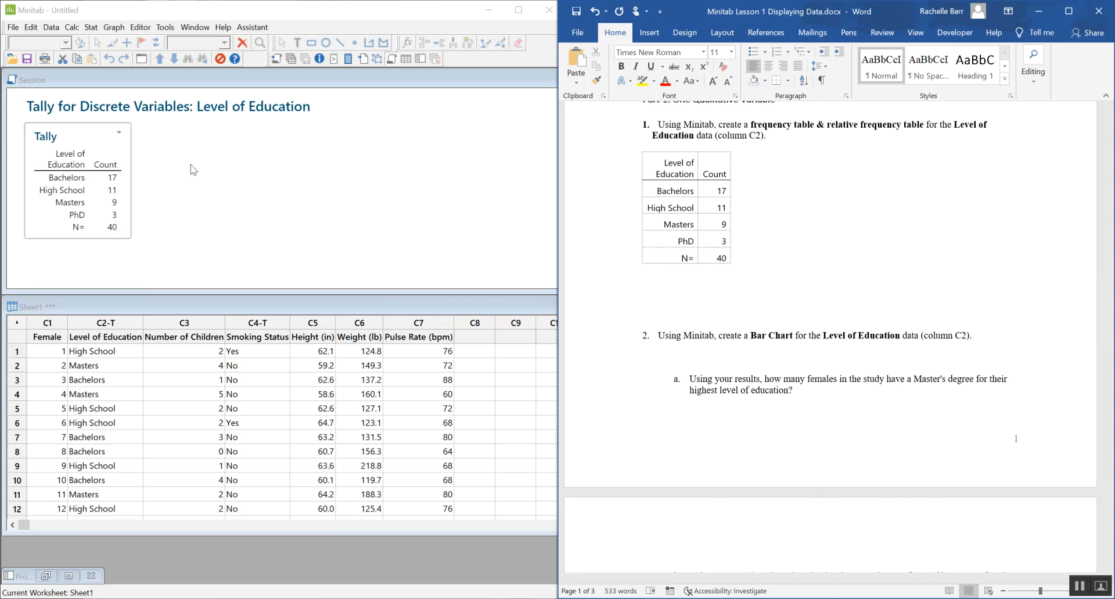
Tally Level of Education again in Minitab, displaying percents instead of counts
{"action": "left_click", "coordinate": [141, 58]}
{"action": "left_click_drag", "start_coordinate": [229, 182], "coordinate": [248, 99]}
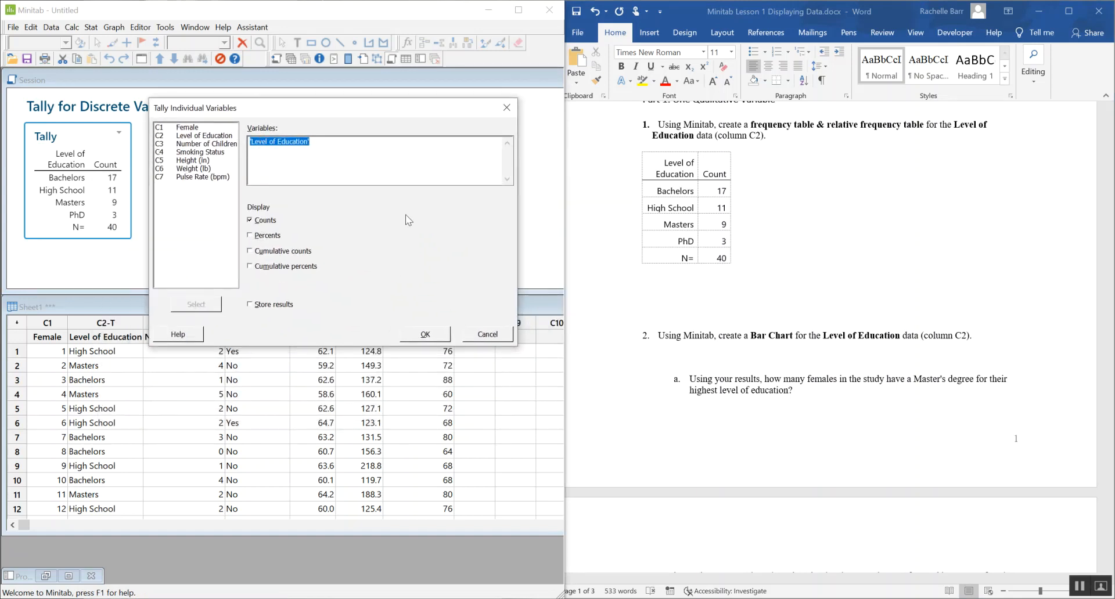
{"action": "left_click", "coordinate": [251, 222]}
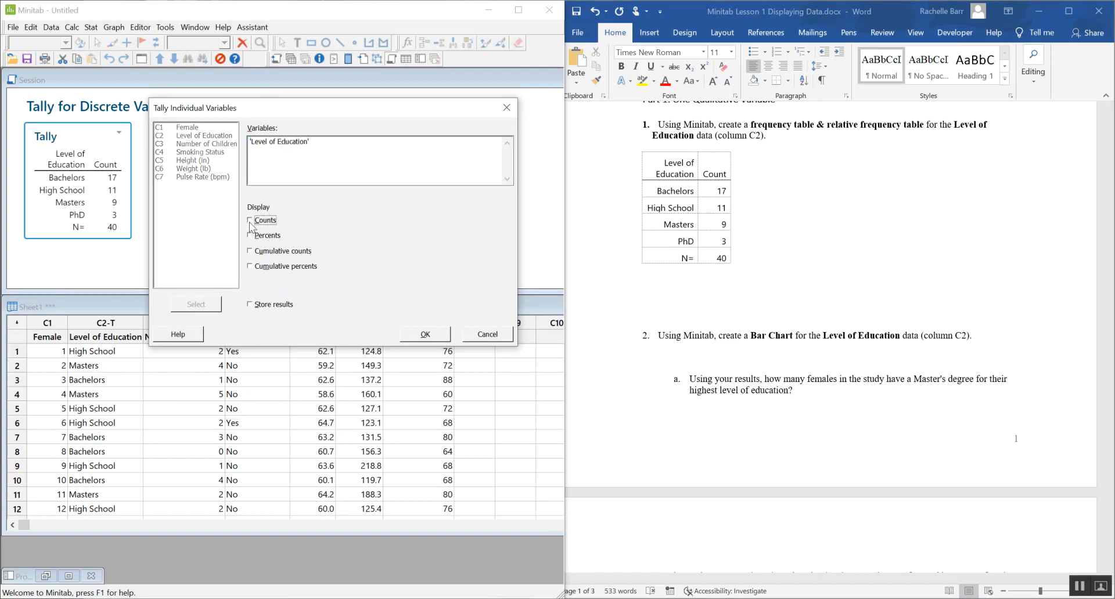
{"action": "left_click", "coordinate": [251, 236]}
{"action": "left_click", "coordinate": [434, 337]}
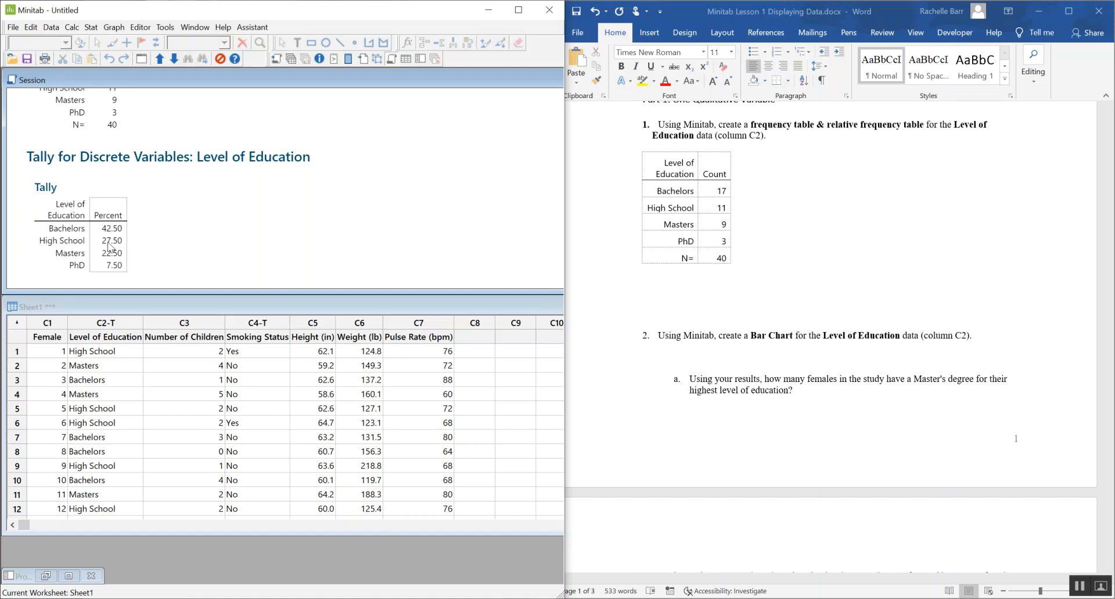
Set the Percent column of the new tally table to 1 decimal place
{"action": "right_click", "coordinate": [110, 246]}
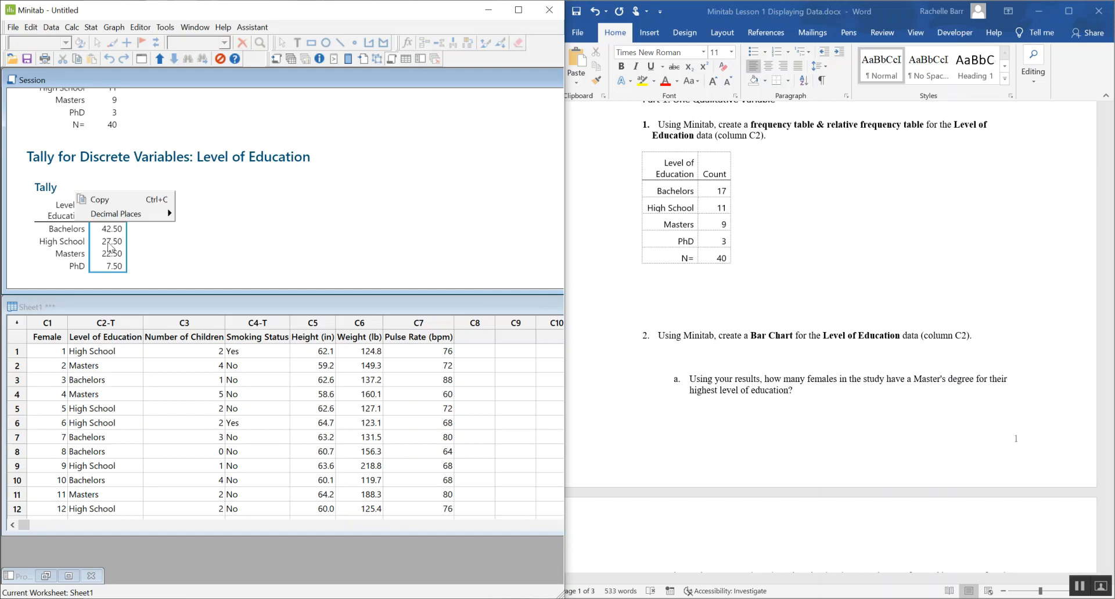
{"action": "mouse_move", "coordinate": [116, 218]}
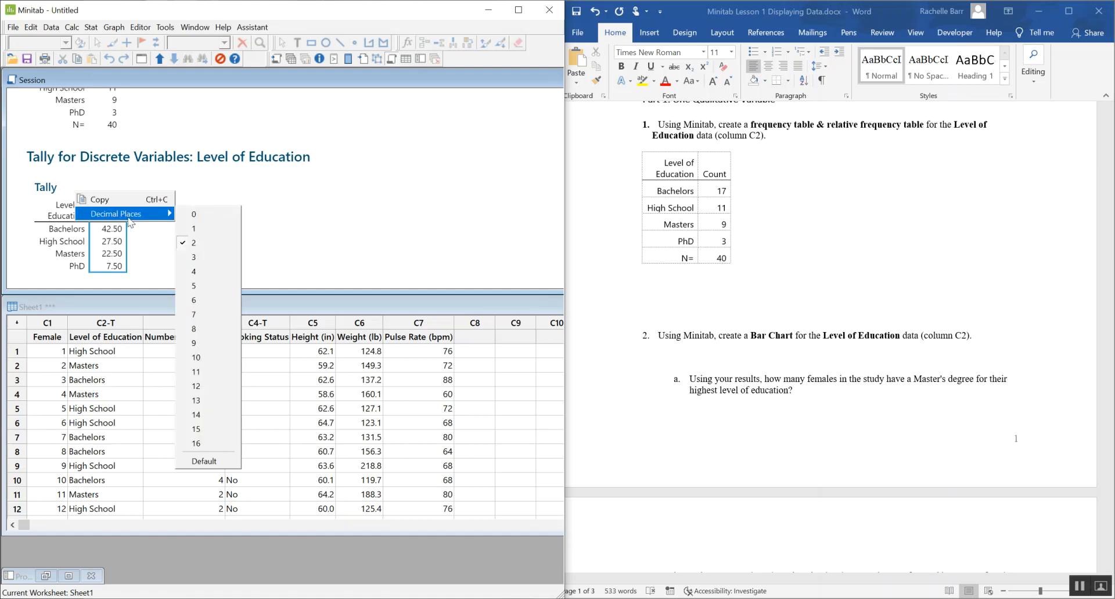
{"action": "left_click", "coordinate": [195, 229]}
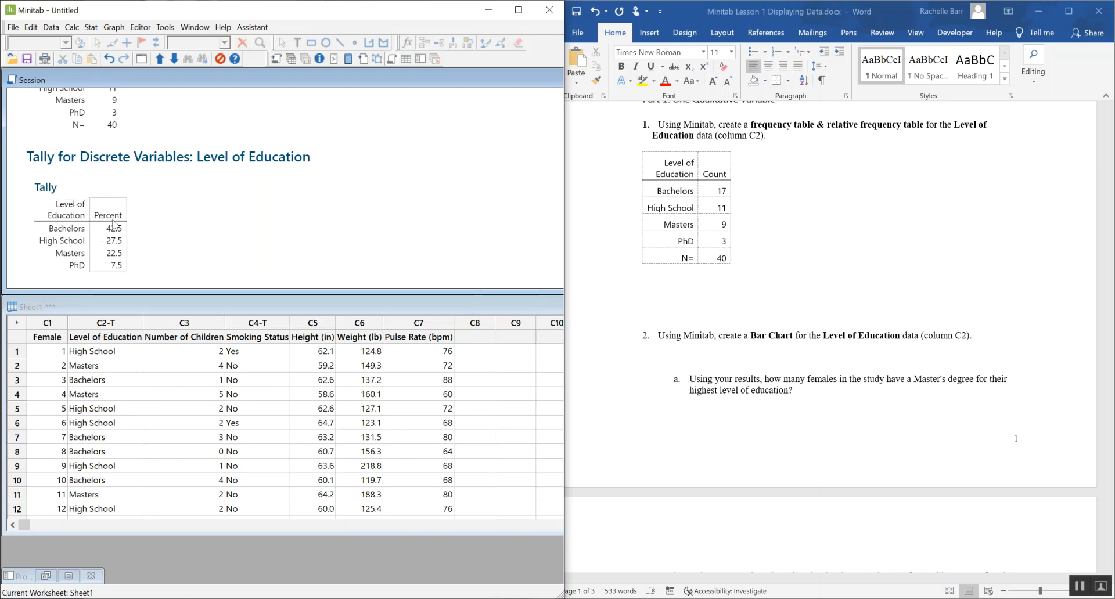
Copy the percent tally table and paste it below the count table in the Word document, keeping source formatting
{"action": "left_click", "coordinate": [124, 186]}
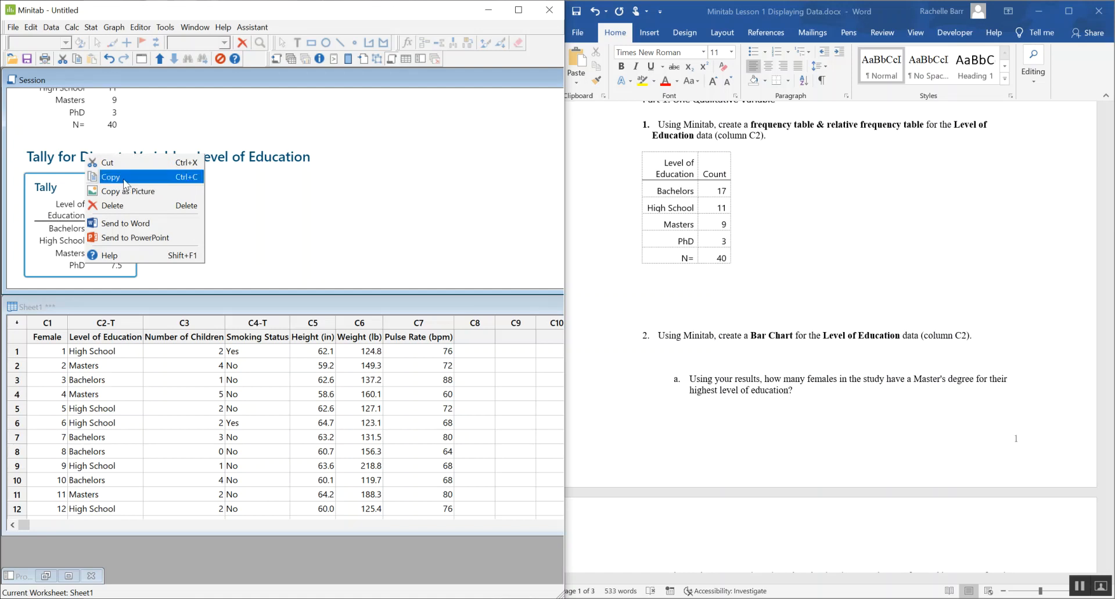
{"action": "left_click", "coordinate": [124, 181]}
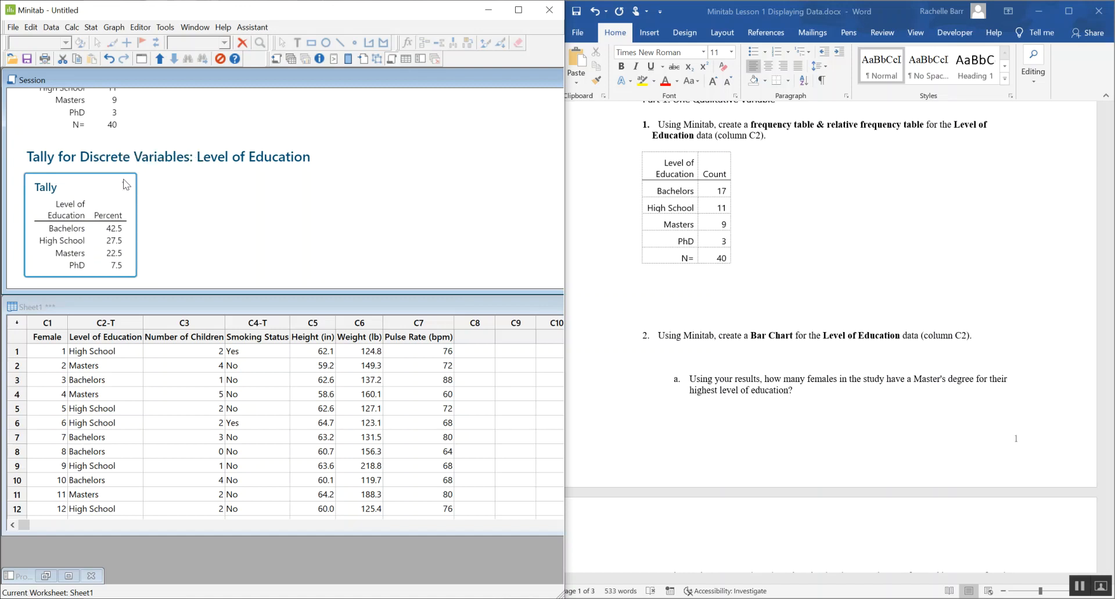
{"action": "left_click", "coordinate": [683, 287]}
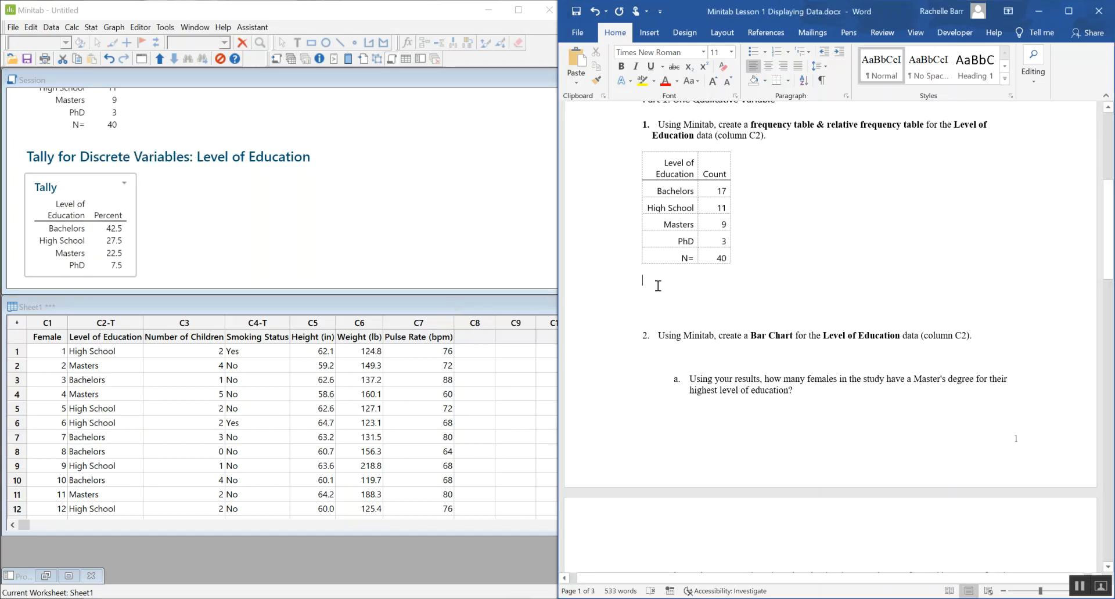
{"action": "right_click", "coordinate": [657, 283]}
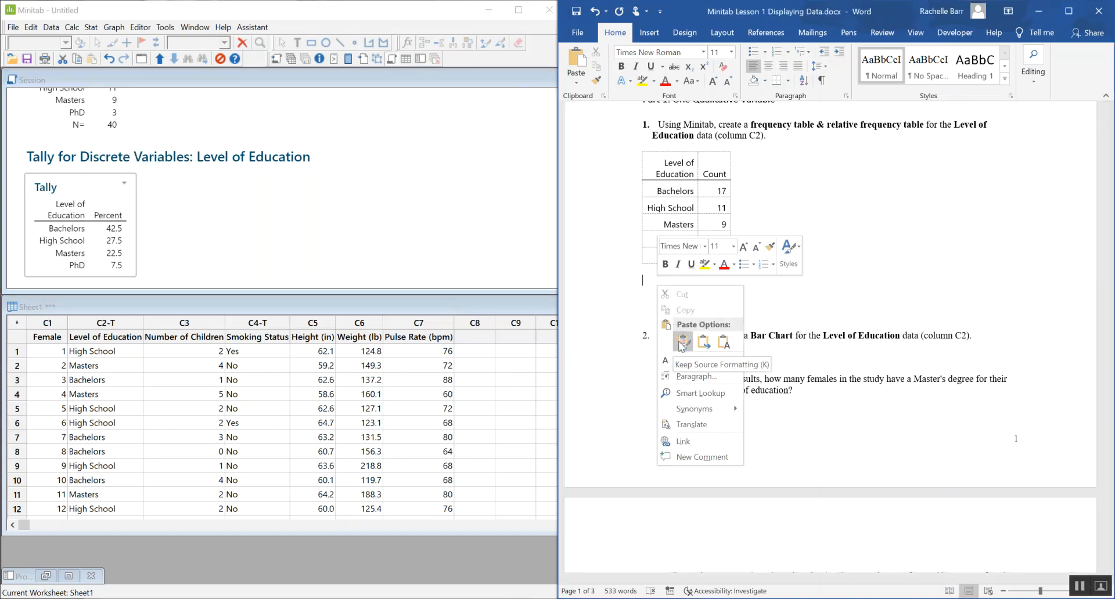
{"action": "left_click", "coordinate": [681, 344]}
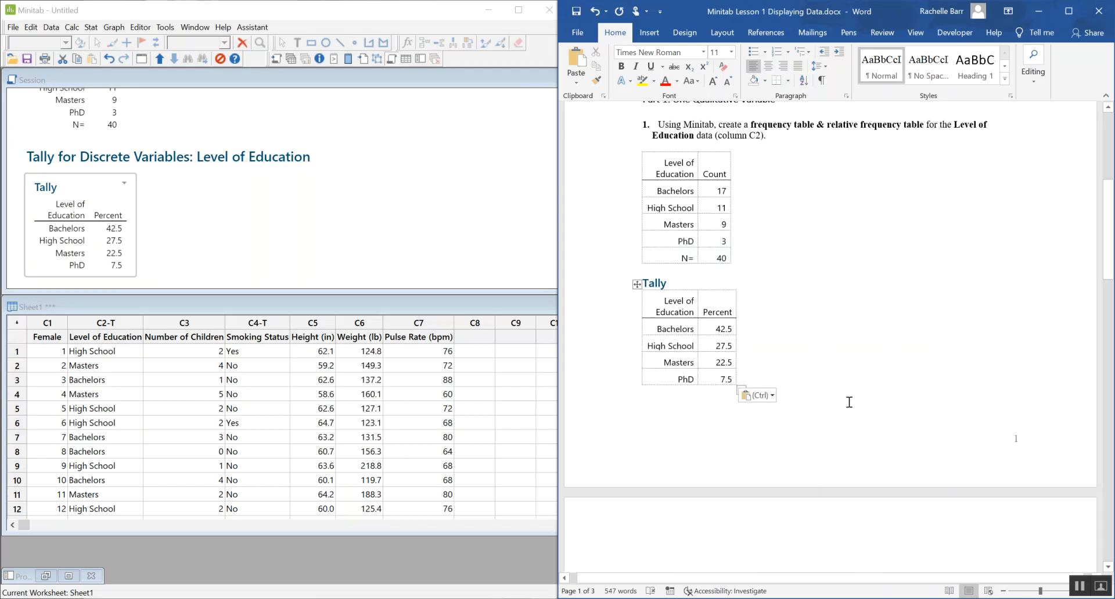
Delete the Tally title above the pasted percent table
{"action": "scroll", "coordinate": [848, 403], "scroll_direction": "down", "scroll_amount": 2}
{"action": "left_click", "coordinate": [688, 220]}
{"action": "key", "text": "BackSpace"}
{"action": "key", "text": "BackSpace"}
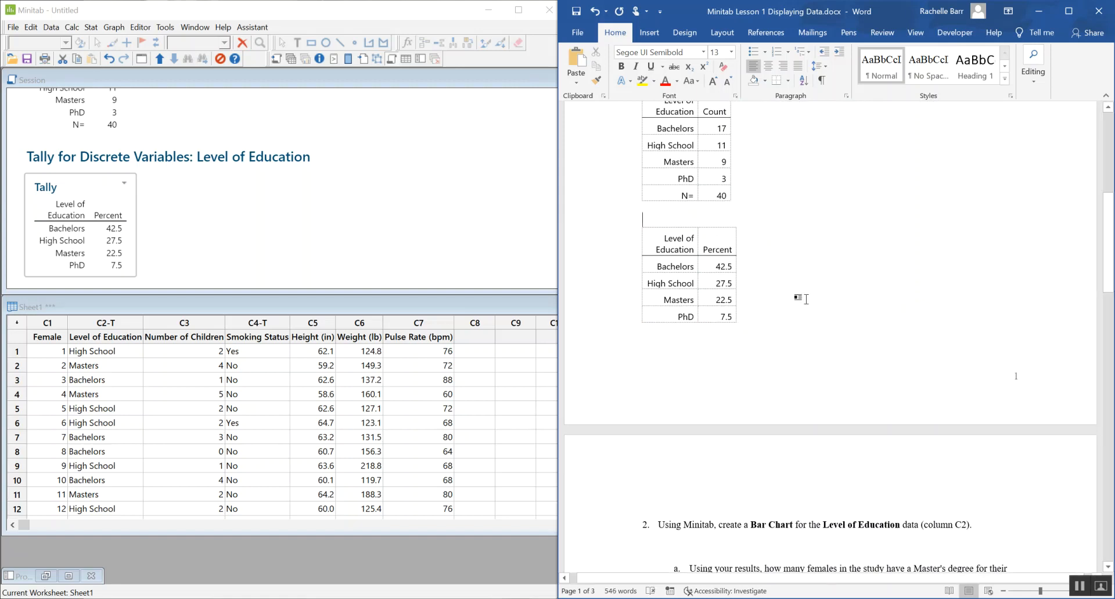
Check the count and percent tables under question 1 and read the bar chart task in question 2
{"action": "scroll", "coordinate": [944, 319], "scroll_direction": "up", "scroll_amount": 2}
{"action": "scroll", "coordinate": [941, 316], "scroll_direction": "up", "scroll_amount": 2}
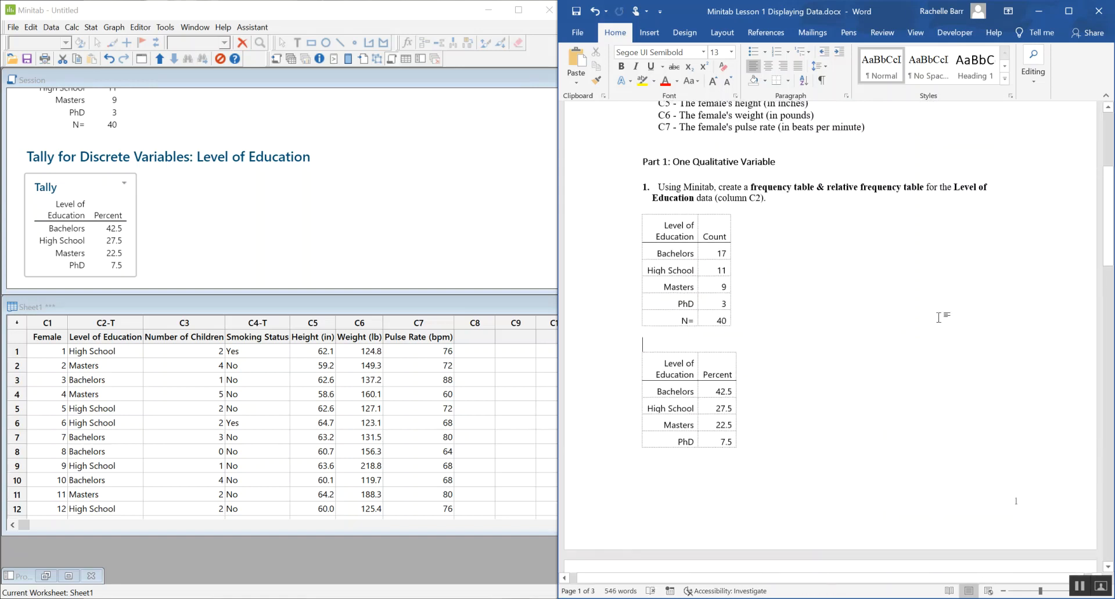
{"action": "scroll", "coordinate": [936, 325], "scroll_direction": "down", "scroll_amount": 3}
{"action": "scroll", "coordinate": [935, 326], "scroll_direction": "up", "scroll_amount": 1}
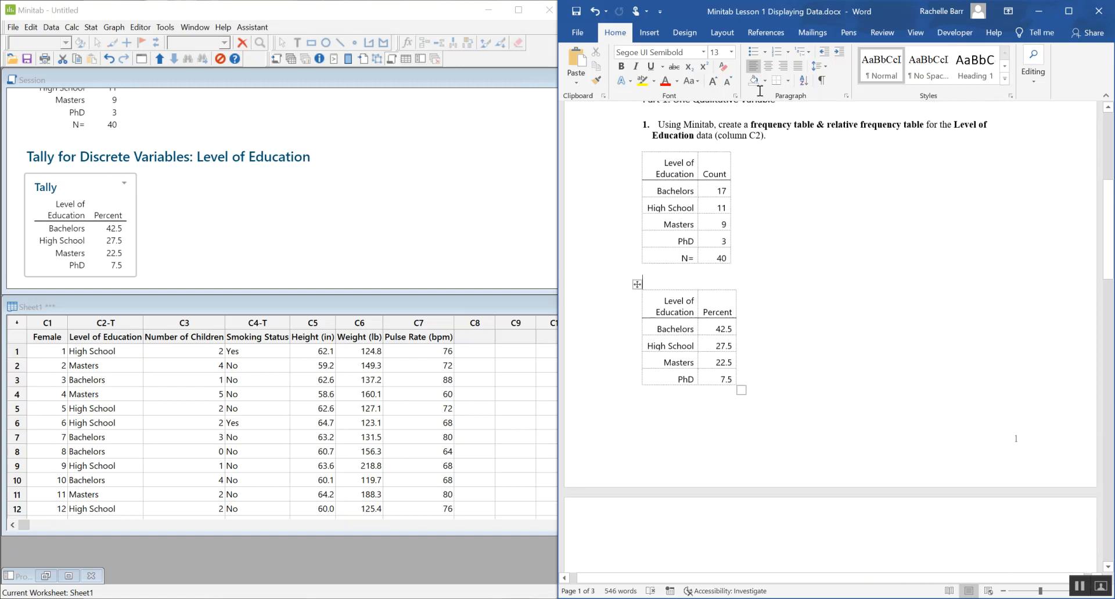
{"action": "left_click", "coordinate": [405, 207]}
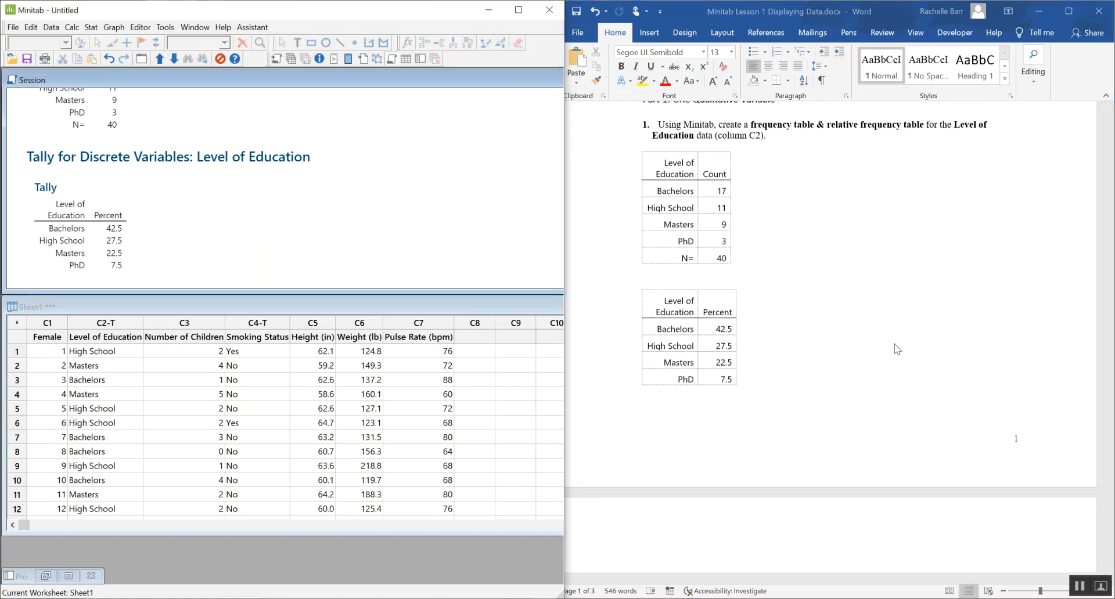
{"action": "scroll", "coordinate": [897, 349], "scroll_direction": "down", "scroll_amount": 1}
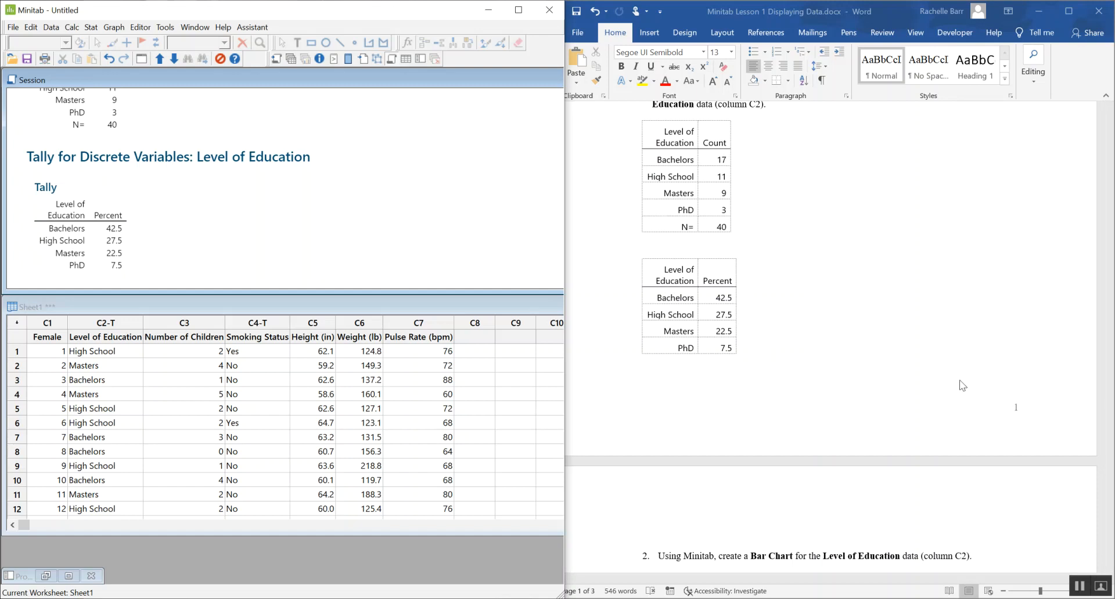
{"action": "scroll", "coordinate": [958, 395], "scroll_direction": "down", "scroll_amount": 1}
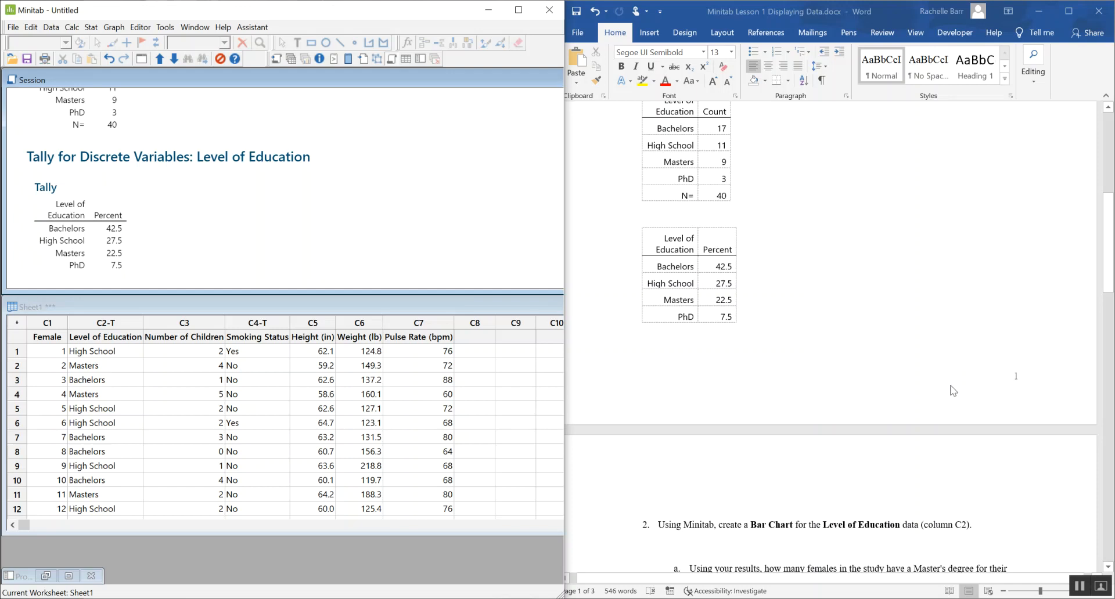
{"action": "scroll", "coordinate": [953, 391], "scroll_direction": "down", "scroll_amount": 1}
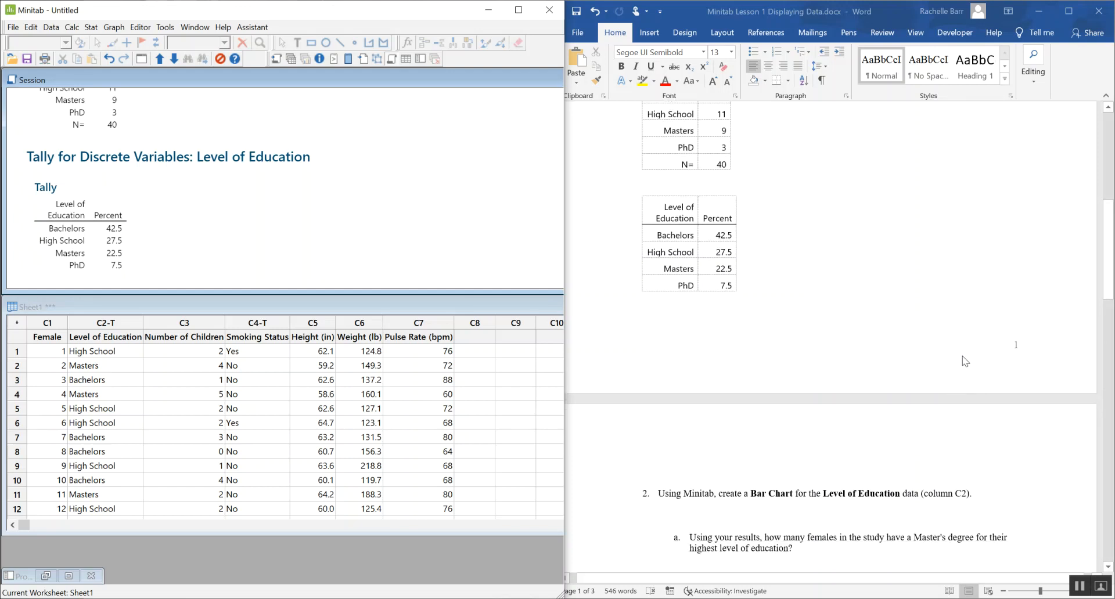
In Minitab, create a simple bar chart of counts of unique values for Level of Education and enlarge its window
{"action": "scroll", "coordinate": [967, 317], "scroll_direction": "down", "scroll_amount": 10}
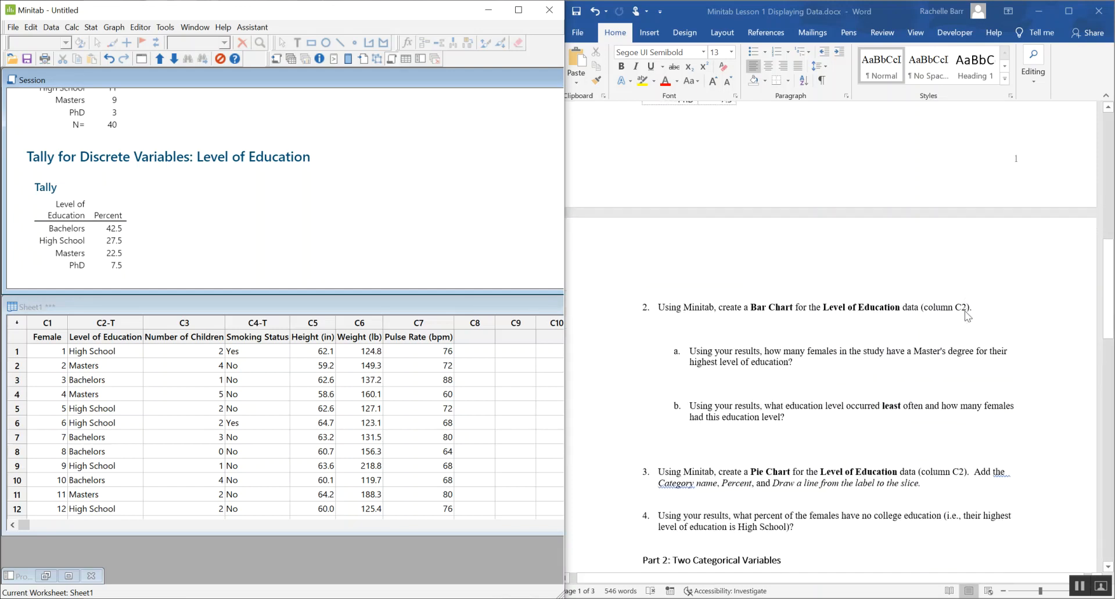
{"action": "scroll", "coordinate": [967, 316], "scroll_direction": "down", "scroll_amount": 1}
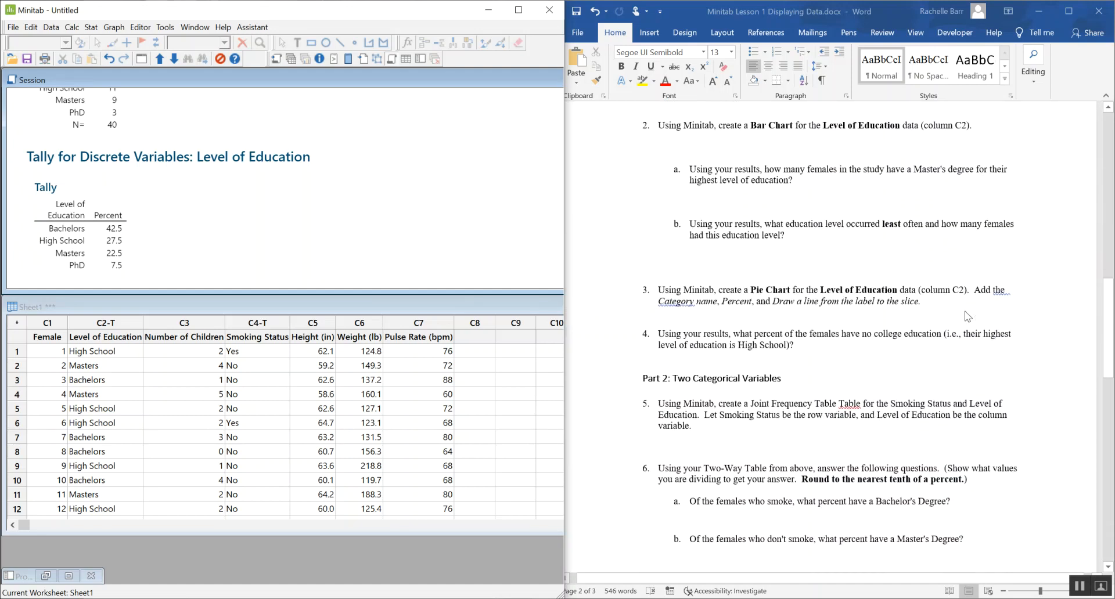
{"action": "left_click", "coordinate": [716, 137]}
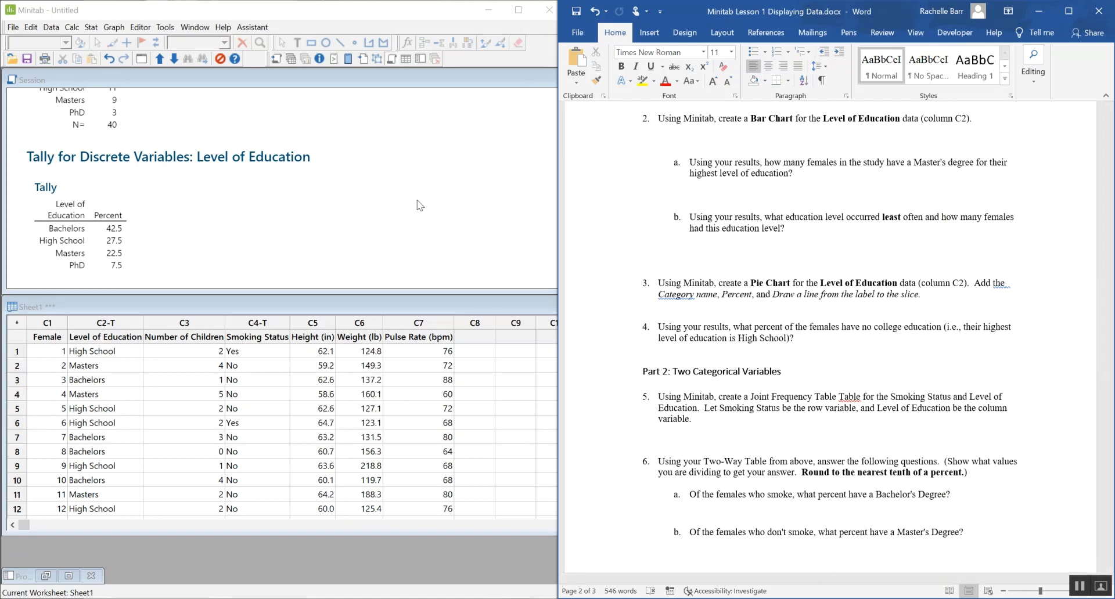
{"action": "left_click", "coordinate": [112, 28]}
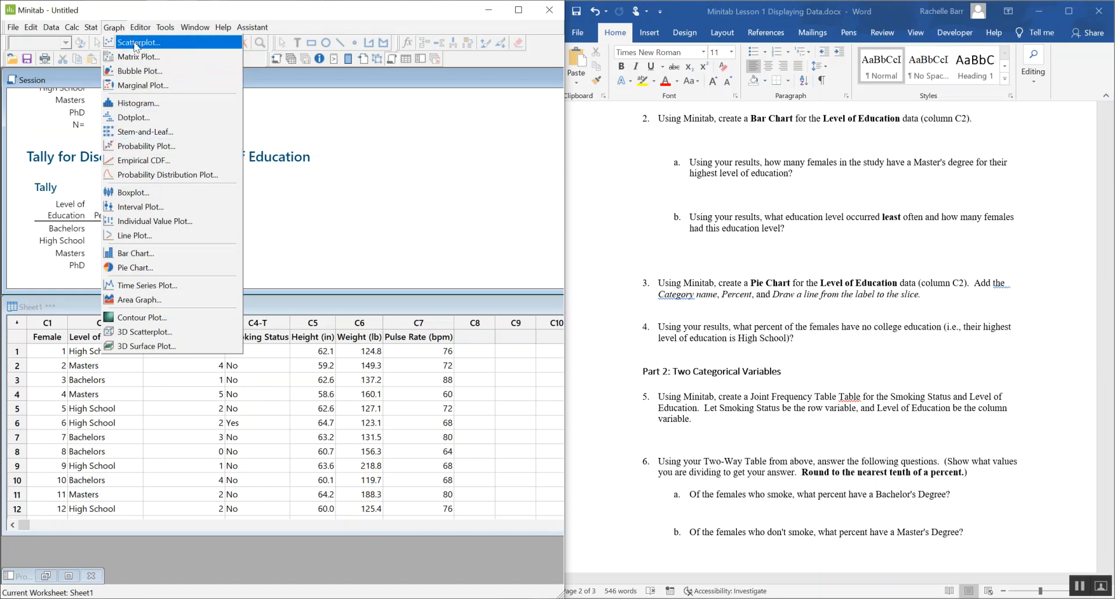
{"action": "left_click", "coordinate": [148, 254]}
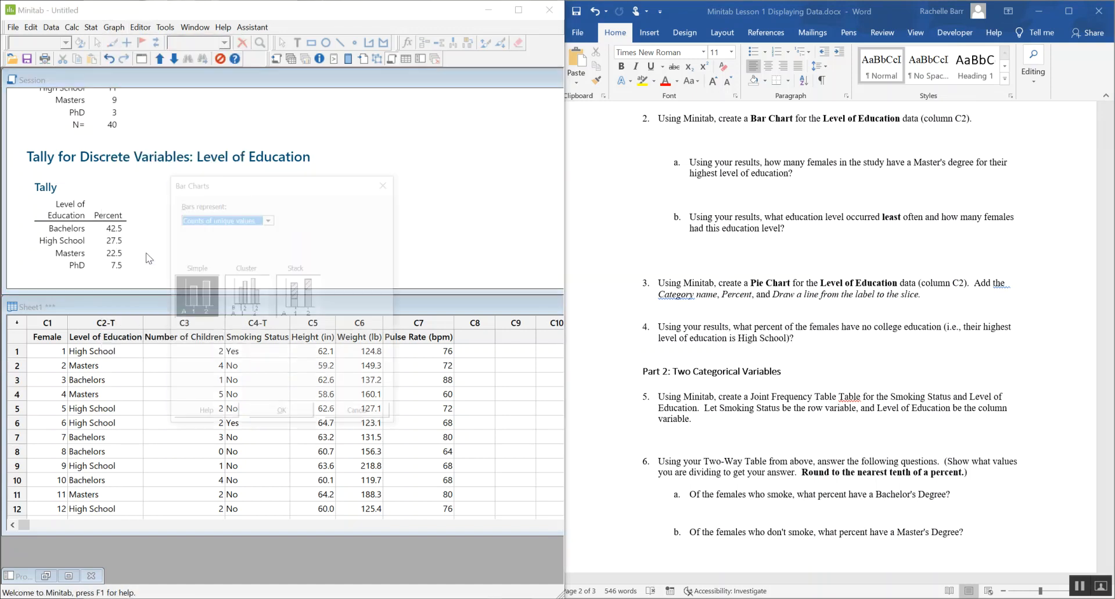
{"action": "left_click_drag", "start_coordinate": [302, 185], "coordinate": [285, 94]}
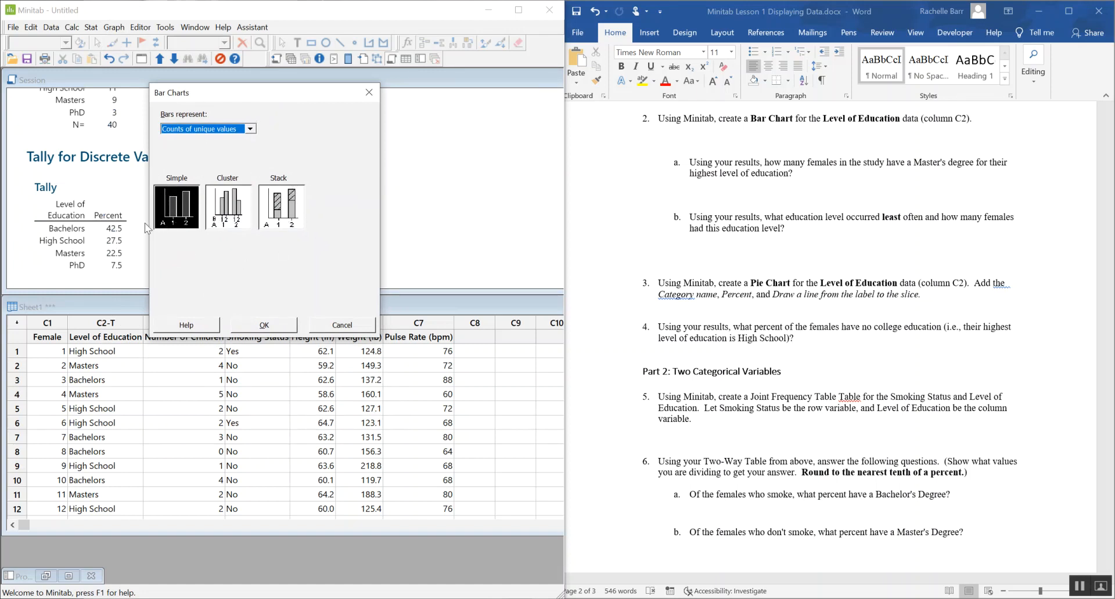
{"action": "left_click", "coordinate": [247, 326]}
{"action": "left_click_drag", "start_coordinate": [282, 200], "coordinate": [204, 110]}
{"action": "double_click", "coordinate": [200, 175]}
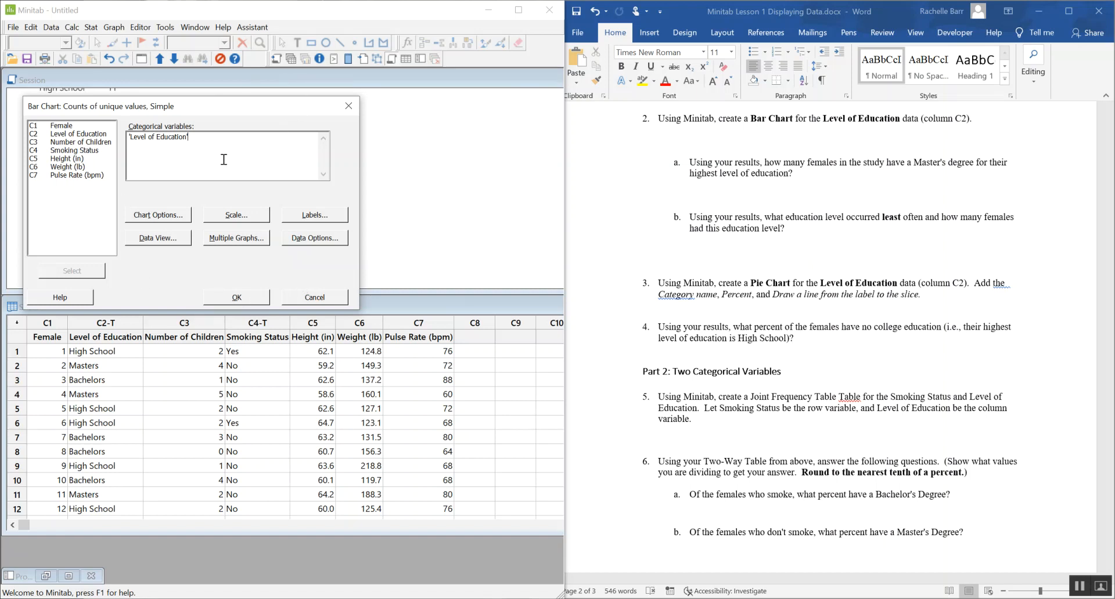
{"action": "left_click", "coordinate": [250, 299]}
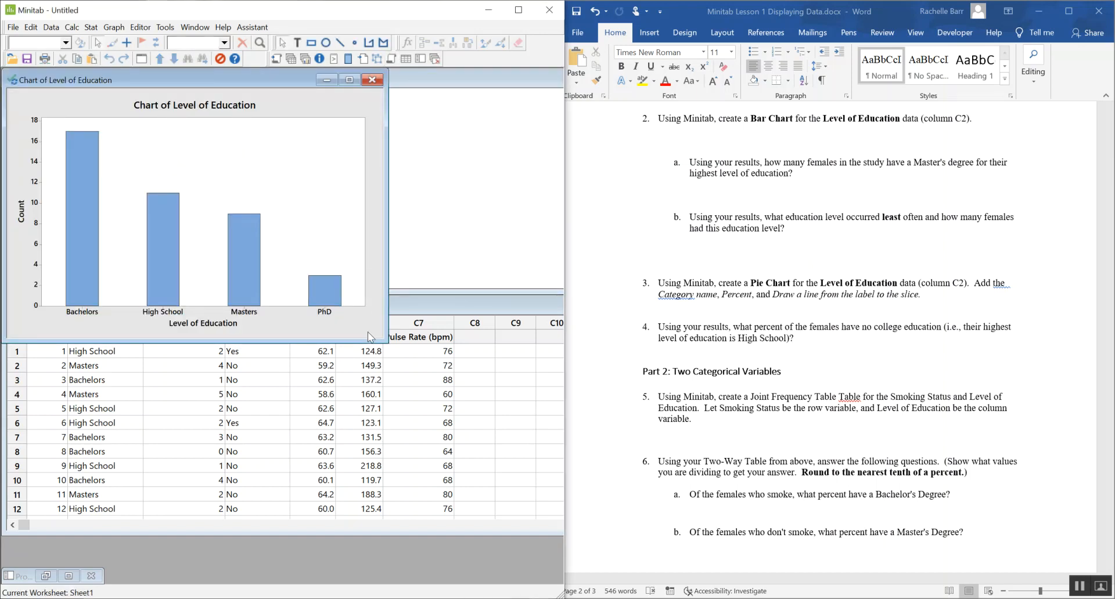
{"action": "left_click_drag", "start_coordinate": [385, 339], "coordinate": [563, 459]}
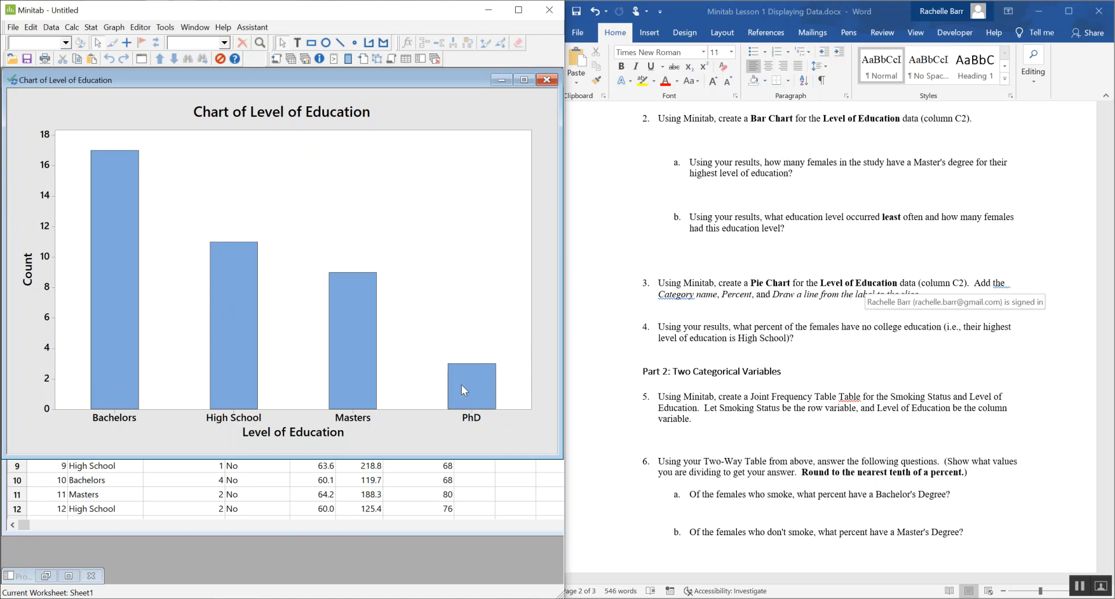
{"action": "mouse_move", "coordinate": [464, 388]}
Reopen the last bar chart setup and set its data labels to use y-value labels
{"action": "left_click", "coordinate": [141, 59]}
{"action": "left_click_drag", "start_coordinate": [310, 199], "coordinate": [292, 104]}
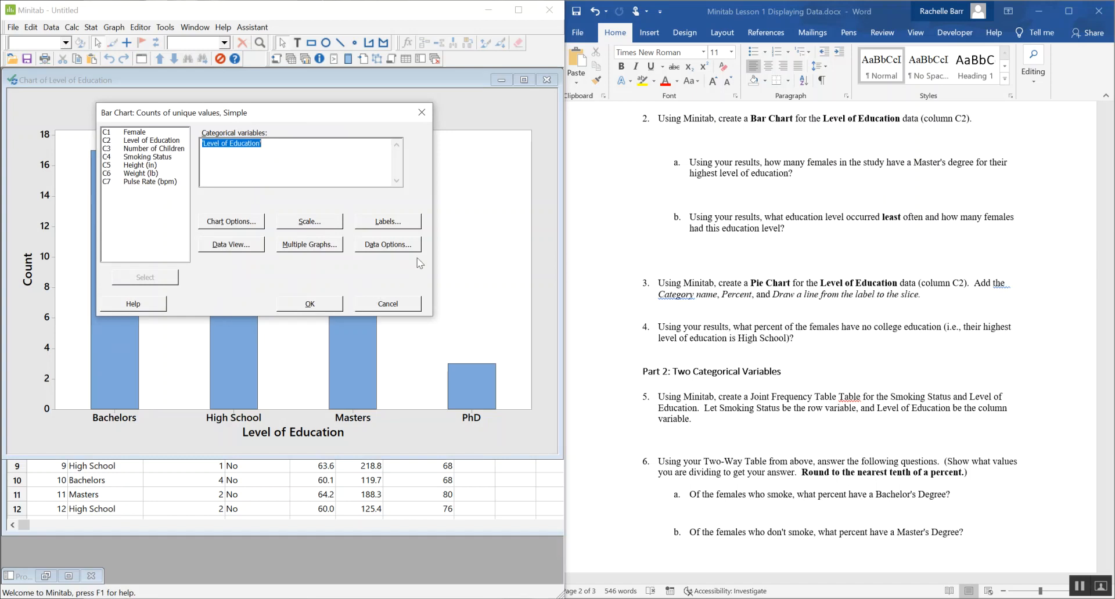
{"action": "left_click", "coordinate": [388, 222]}
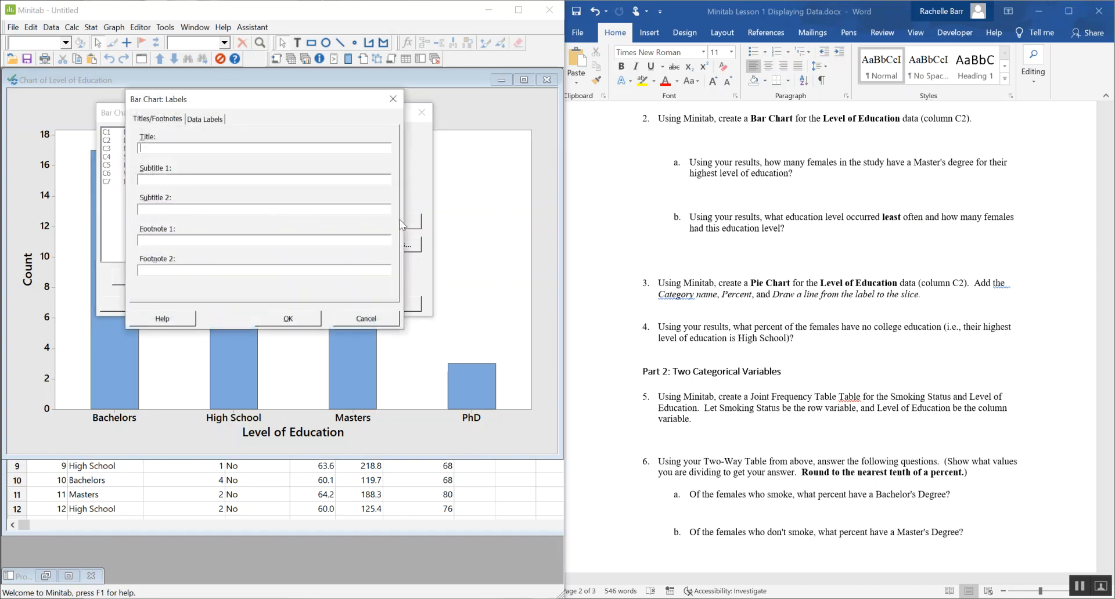
{"action": "left_click", "coordinate": [215, 122]}
{"action": "left_click_drag", "start_coordinate": [262, 105], "coordinate": [236, 96]}
{"action": "left_click", "coordinate": [212, 152]}
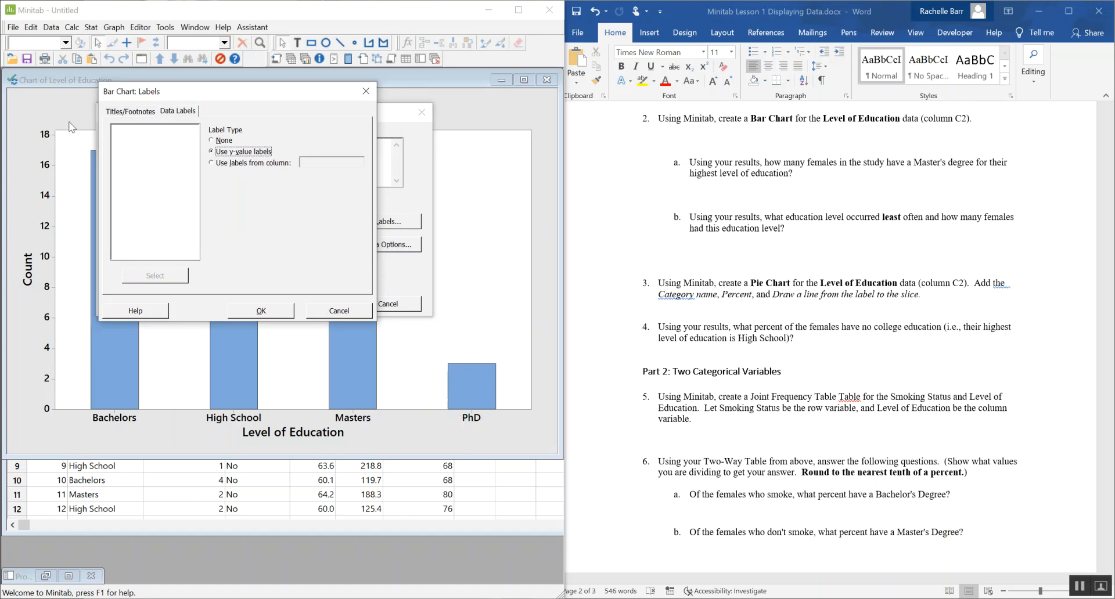
Set Footnote 1 to "Figure 1: Bar of Level of Education" and generate the labelled bar chart
{"action": "left_click", "coordinate": [138, 114]}
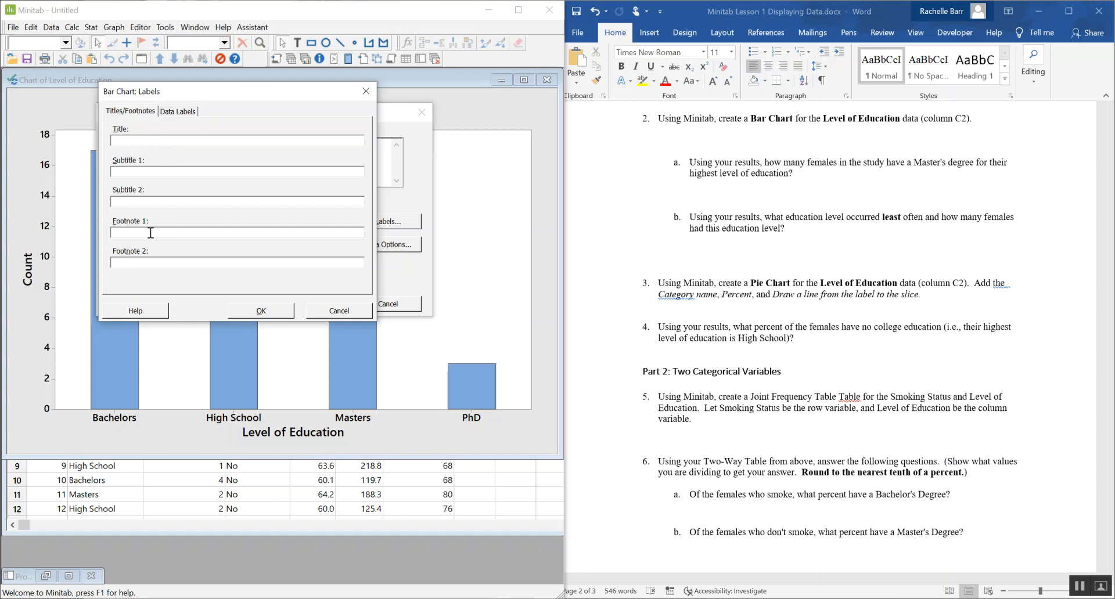
{"action": "type", "text": "Figure 1; Bar"}
{"action": "key", "text": "BackSpace"}
{"action": "key", "text": "BackSpace"}
{"action": "key", "text": "BackSpace"}
{"action": "type", "text": "Bar of Level of Education"}
{"action": "left_click", "coordinate": [194, 113]}
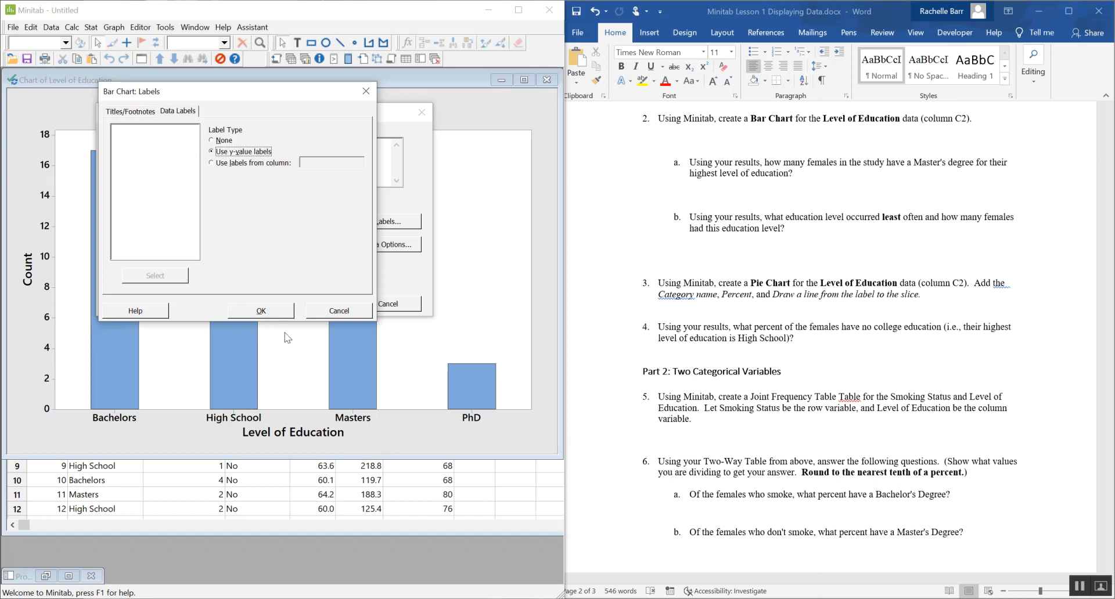
{"action": "left_click", "coordinate": [260, 311]}
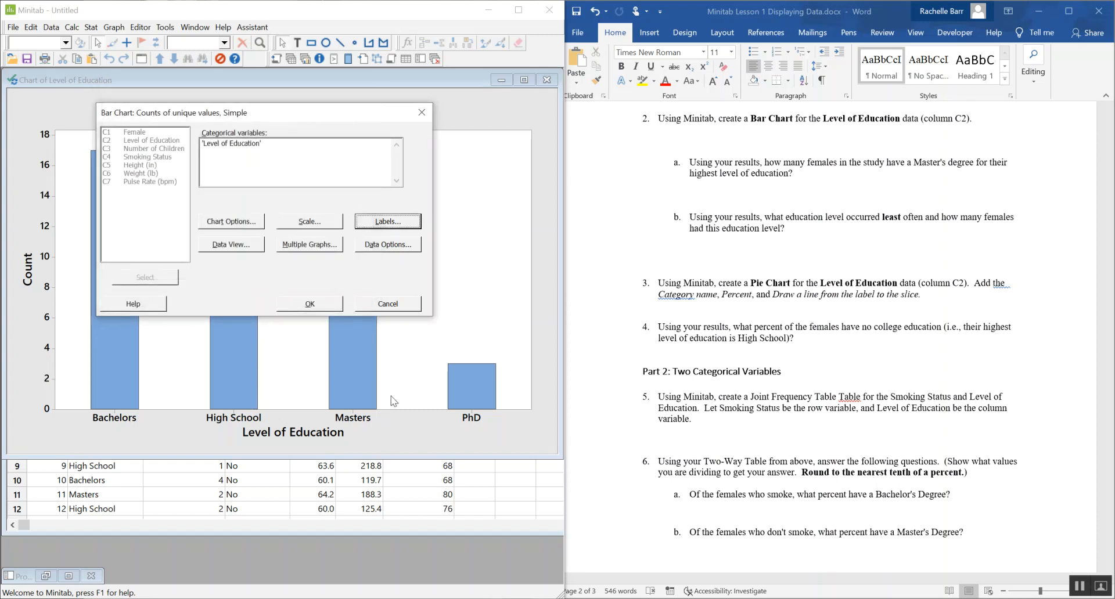
{"action": "left_click", "coordinate": [308, 304]}
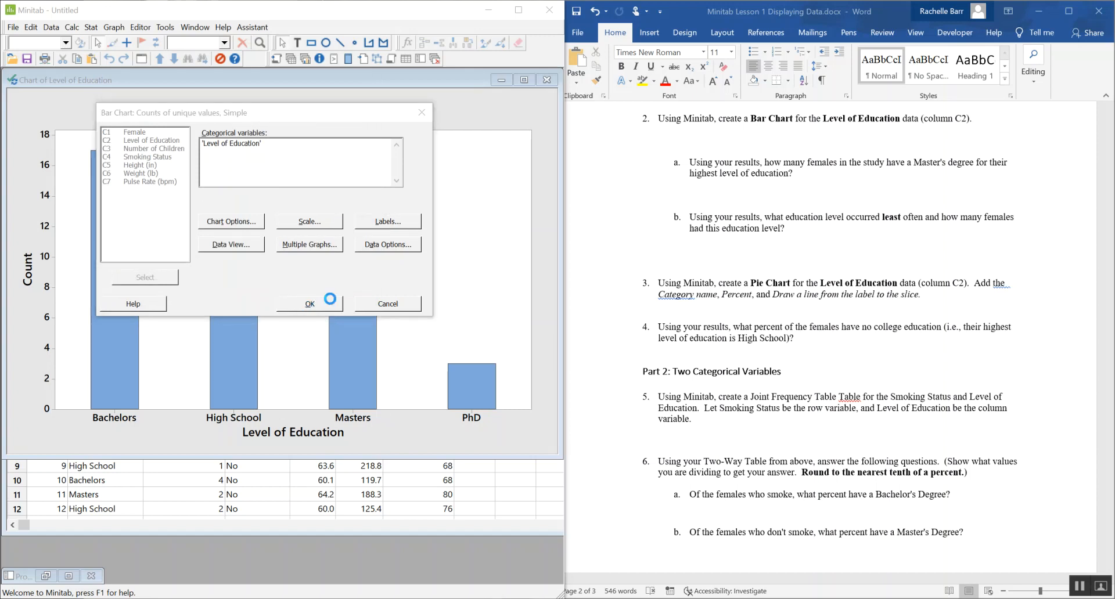
Enlarge the new labelled bar chart's window and move it over the earlier chart
{"action": "mouse_move", "coordinate": [350, 303]}
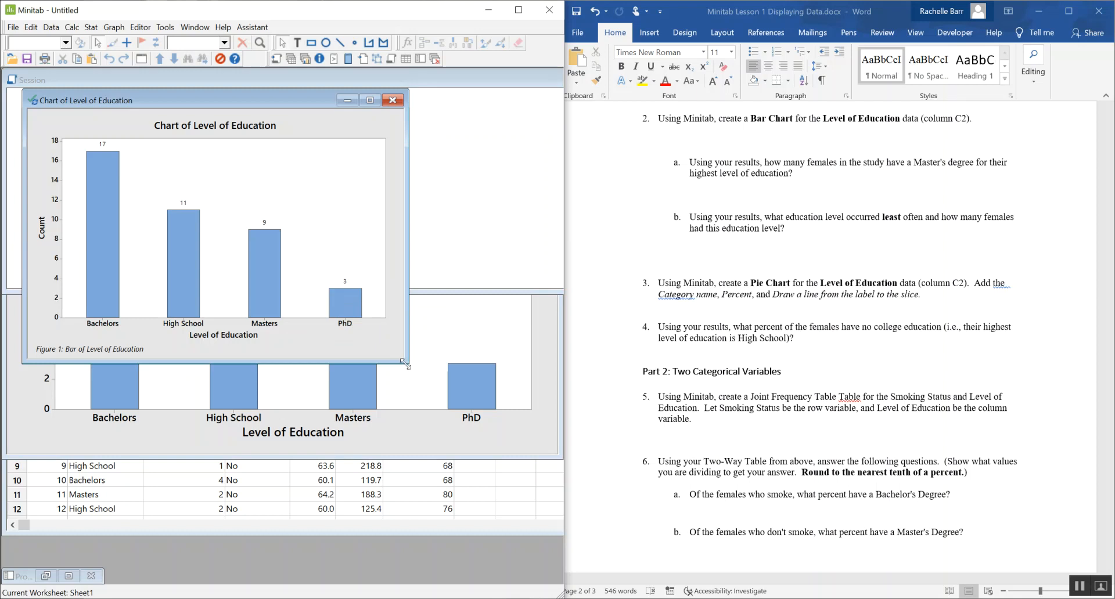
{"action": "left_click_drag", "start_coordinate": [407, 362], "coordinate": [562, 469]}
{"action": "left_click_drag", "start_coordinate": [391, 96], "coordinate": [377, 77]}
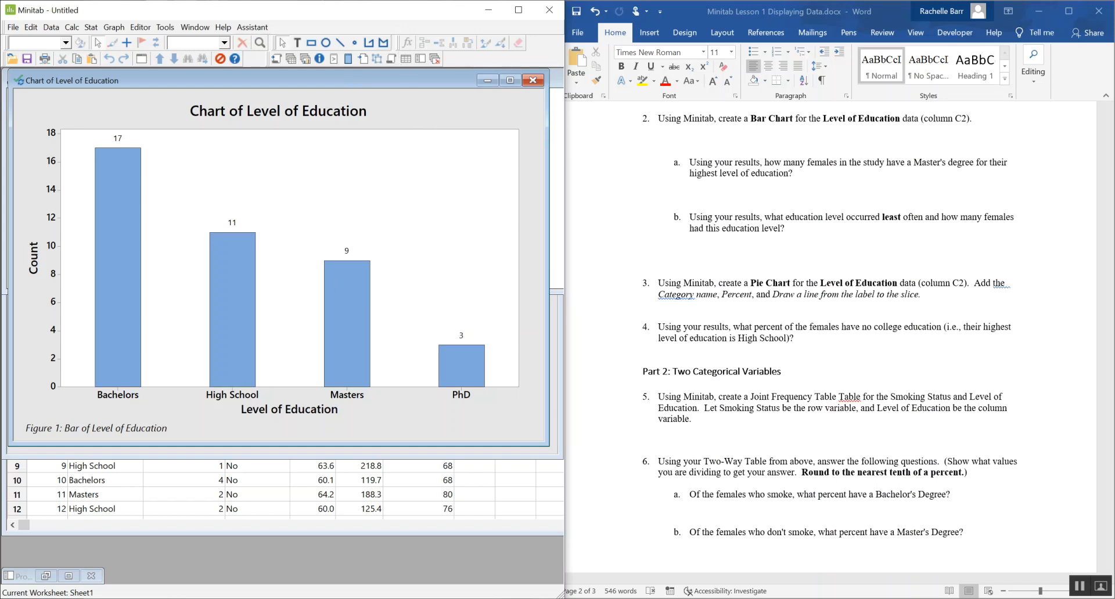
Copy the labelled bar chart, paste it below question 2 in the Word document, and select the pasted picture
{"action": "right_click", "coordinate": [460, 116]}
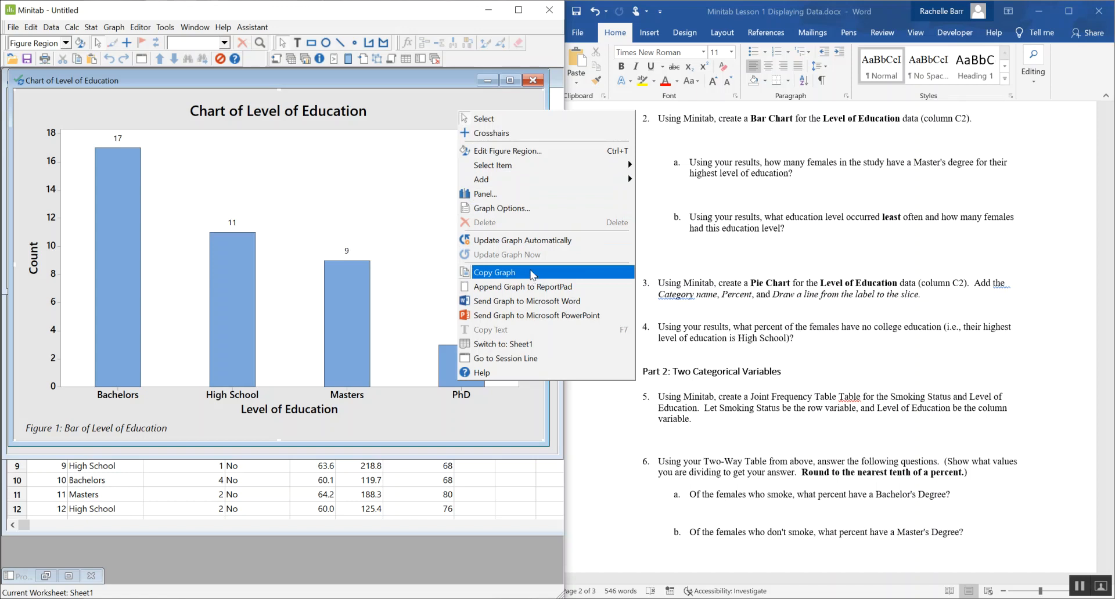
{"action": "left_click", "coordinate": [530, 276]}
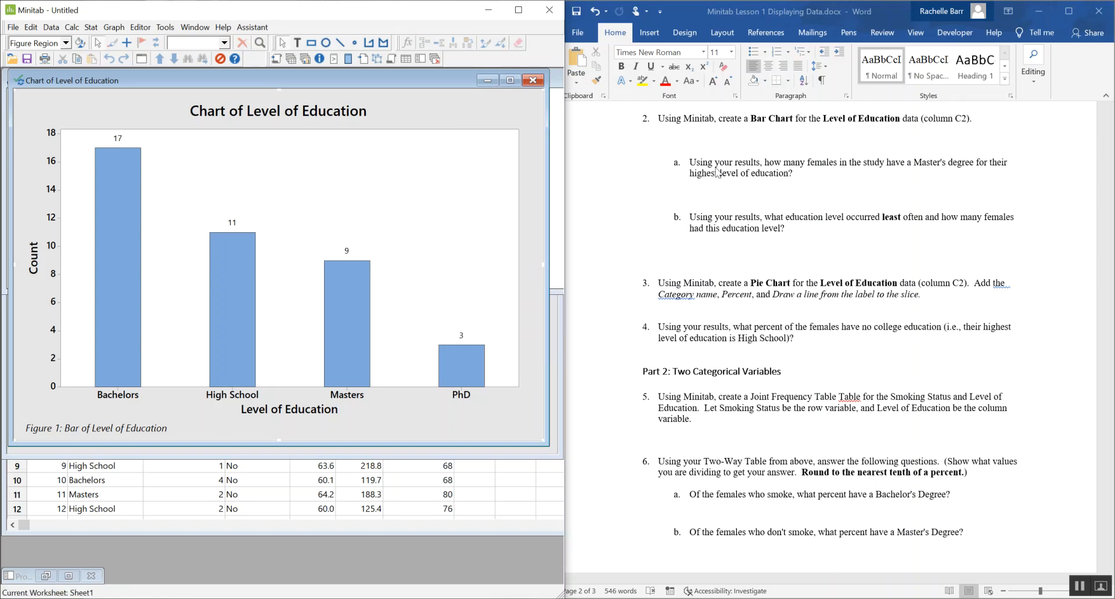
{"action": "left_click", "coordinate": [688, 140]}
{"action": "right_click", "coordinate": [683, 141]}
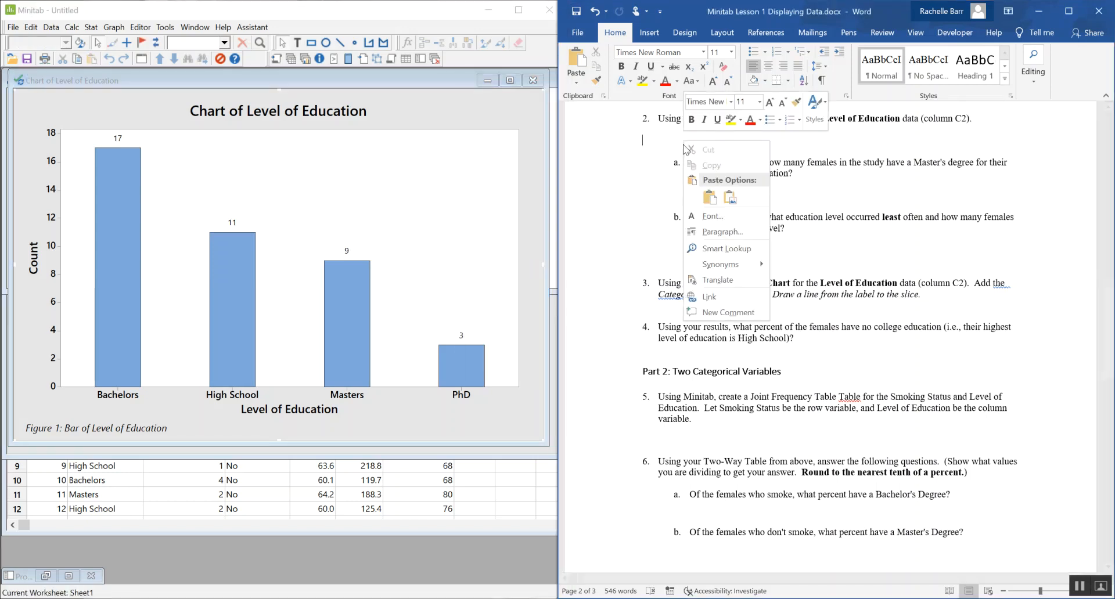
{"action": "left_click", "coordinate": [705, 201]}
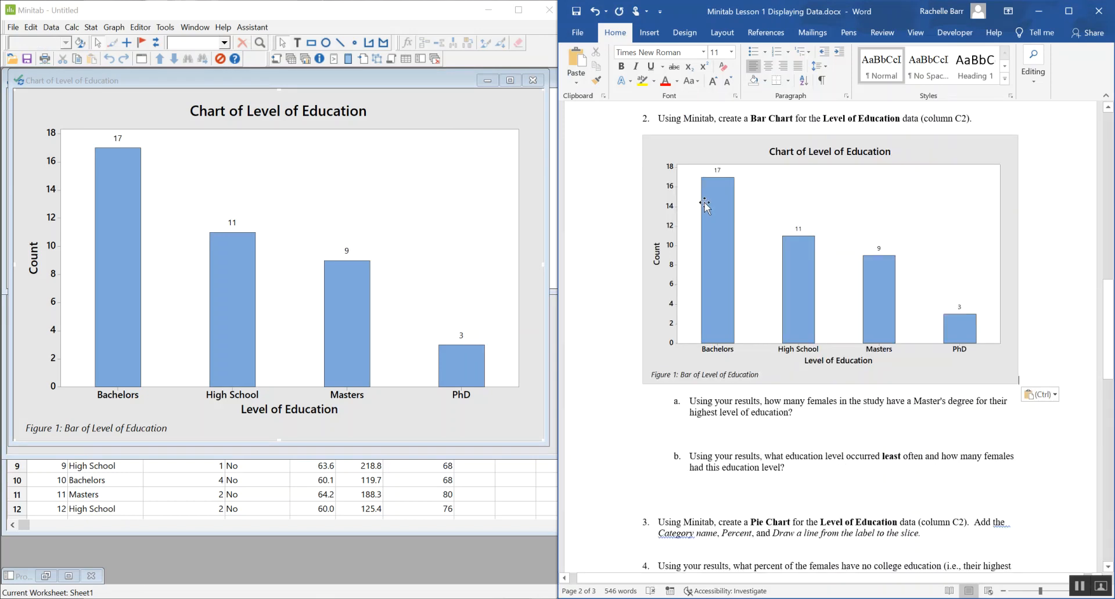
{"action": "scroll", "coordinate": [667, 260], "scroll_direction": "down", "scroll_amount": 1}
{"action": "scroll", "coordinate": [667, 332], "scroll_direction": "down", "scroll_amount": 1}
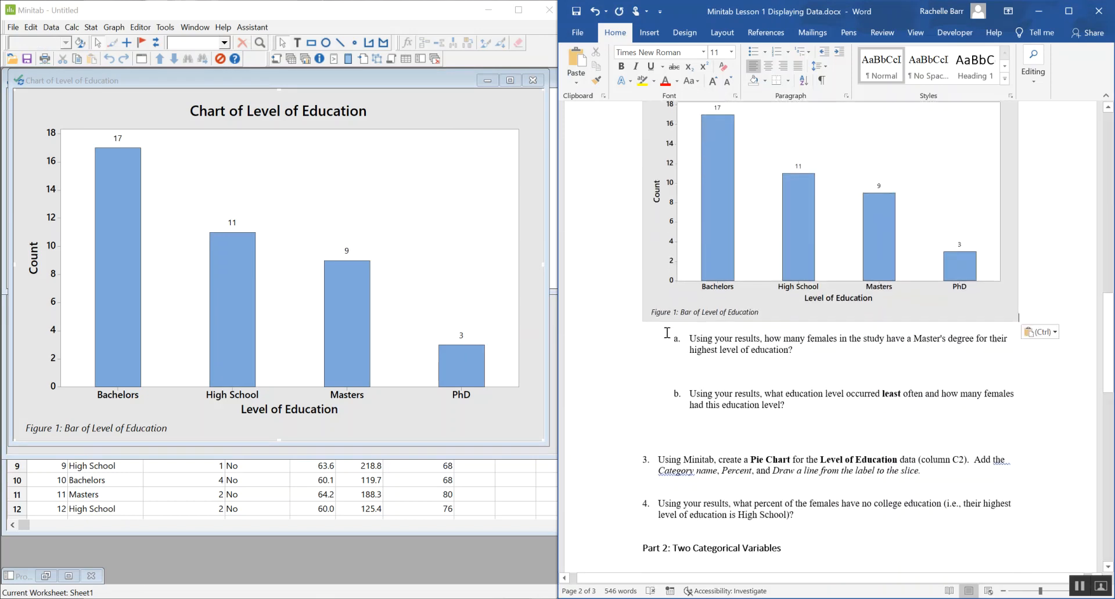
{"action": "left_click", "coordinate": [646, 300]}
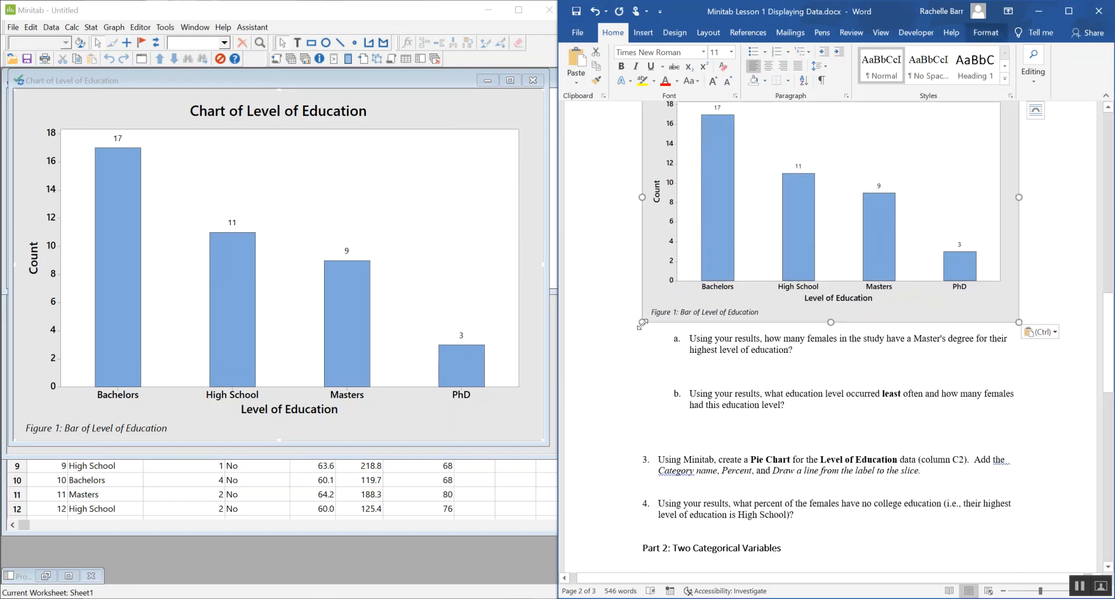
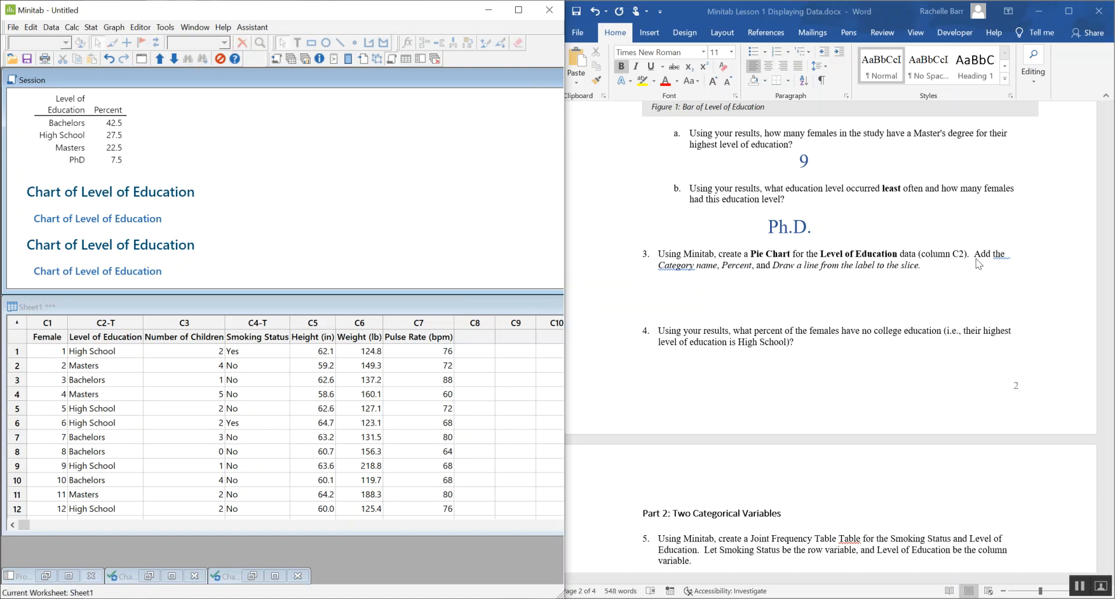
In Minitab, create a pie chart of counts of unique values for Level of Education
{"action": "scroll", "coordinate": [843, 351], "scroll_direction": "up", "scroll_amount": 3}
{"action": "scroll", "coordinate": [843, 351], "scroll_direction": "up", "scroll_amount": 3}
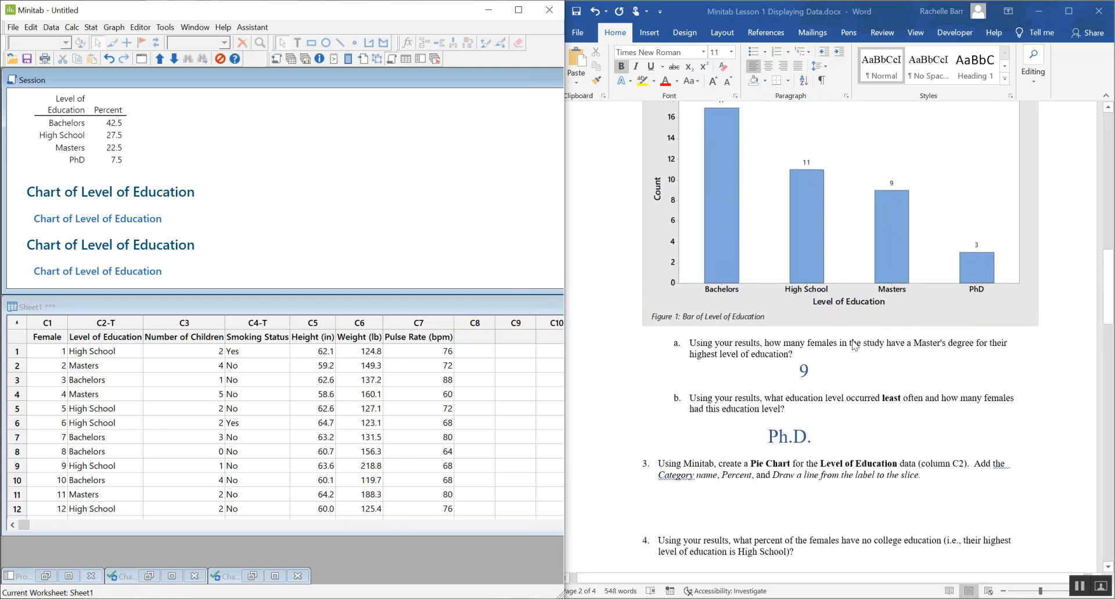
{"action": "scroll", "coordinate": [936, 342], "scroll_direction": "down", "scroll_amount": 3}
{"action": "scroll", "coordinate": [936, 343], "scroll_direction": "down", "scroll_amount": 5}
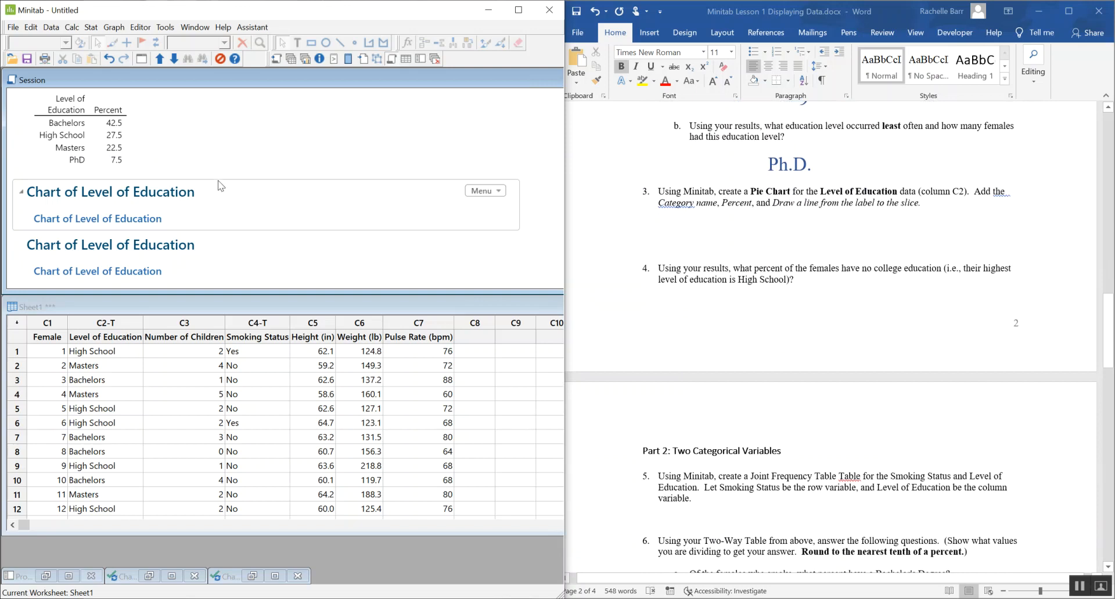
{"action": "left_click", "coordinate": [114, 27]}
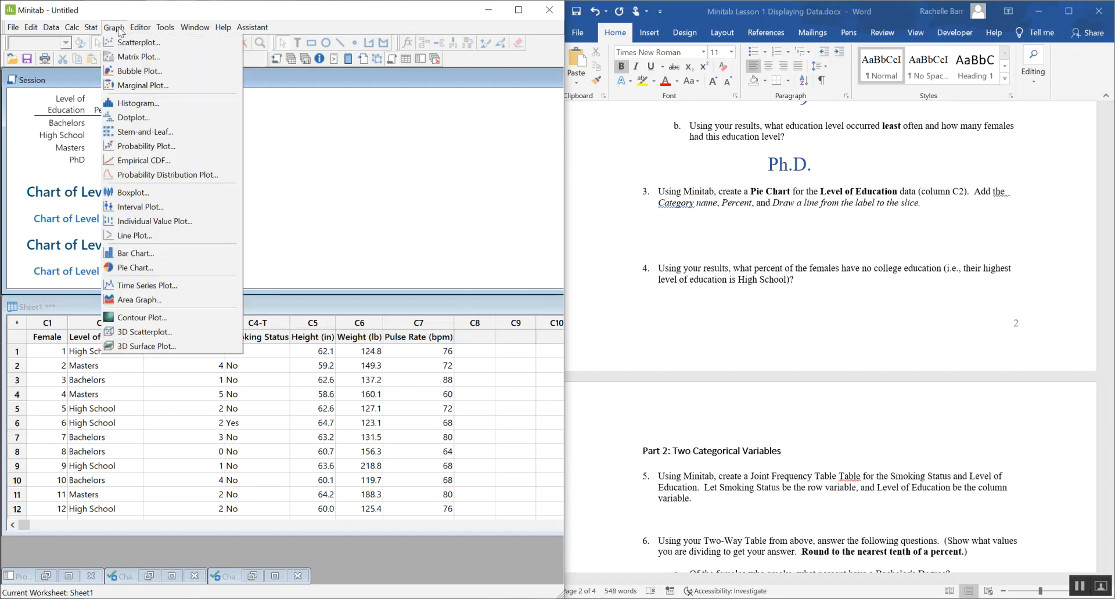
{"action": "left_click", "coordinate": [136, 267]}
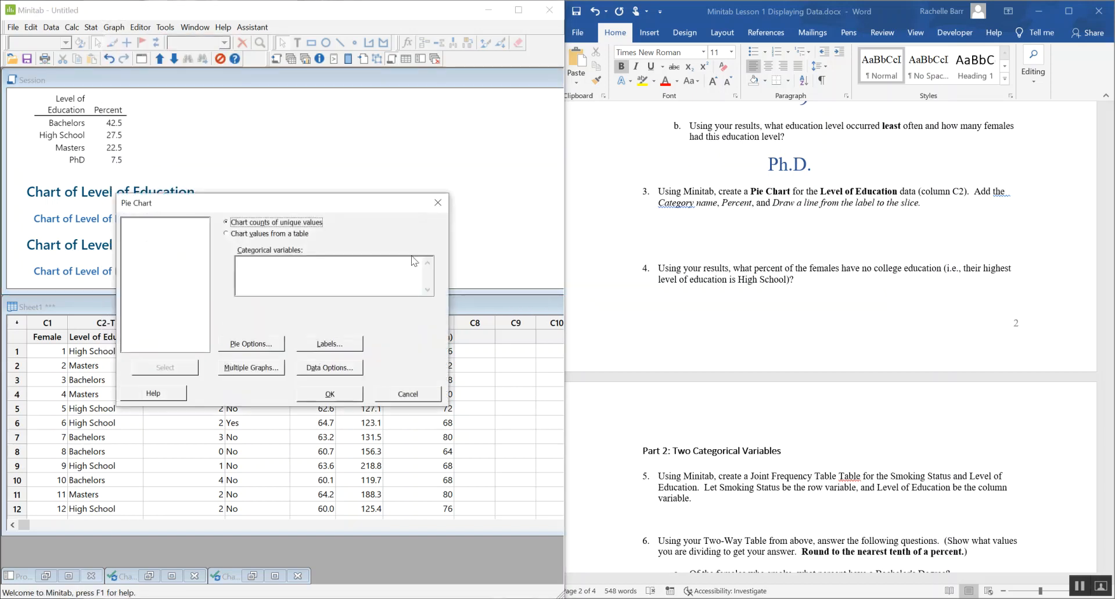
{"action": "left_click", "coordinate": [257, 272]}
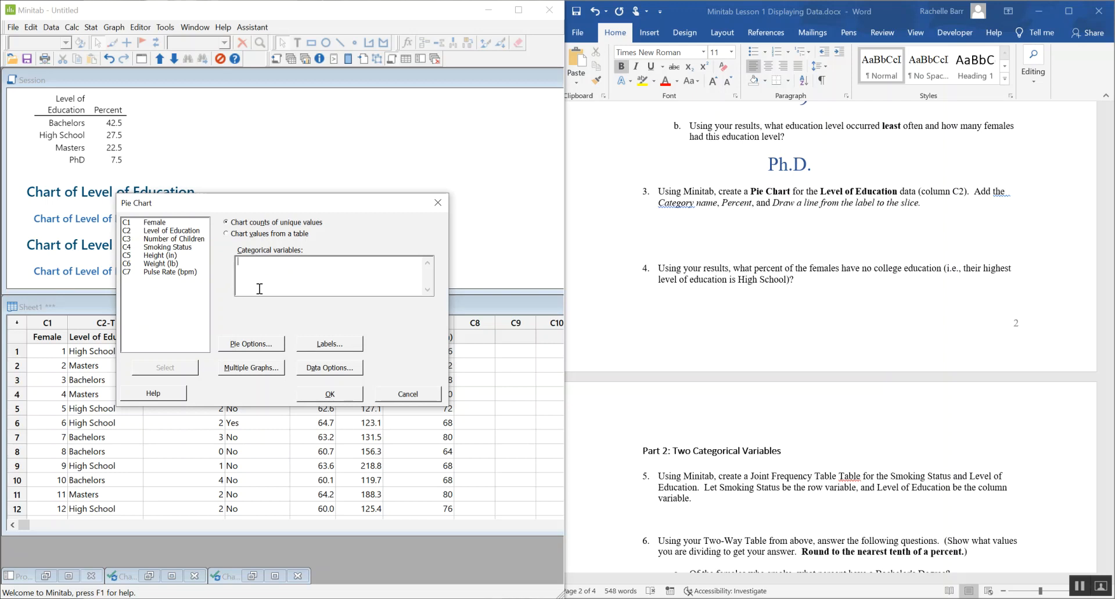
{"action": "left_click", "coordinate": [185, 234]}
{"action": "left_click", "coordinate": [165, 368]}
{"action": "left_click_drag", "start_coordinate": [341, 204], "coordinate": [298, 125]}
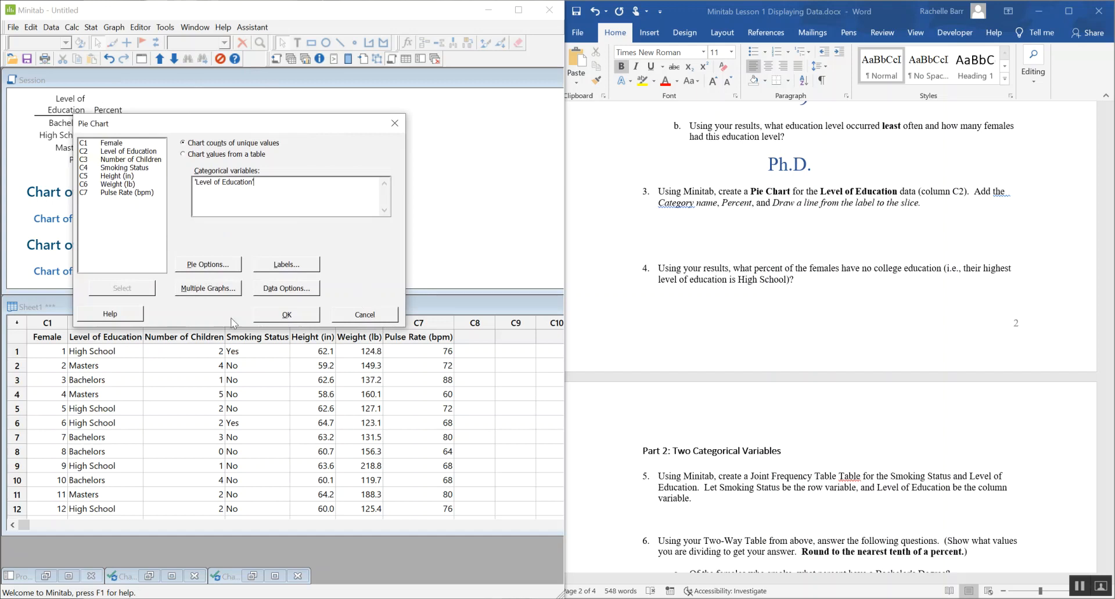
{"action": "left_click", "coordinate": [272, 315]}
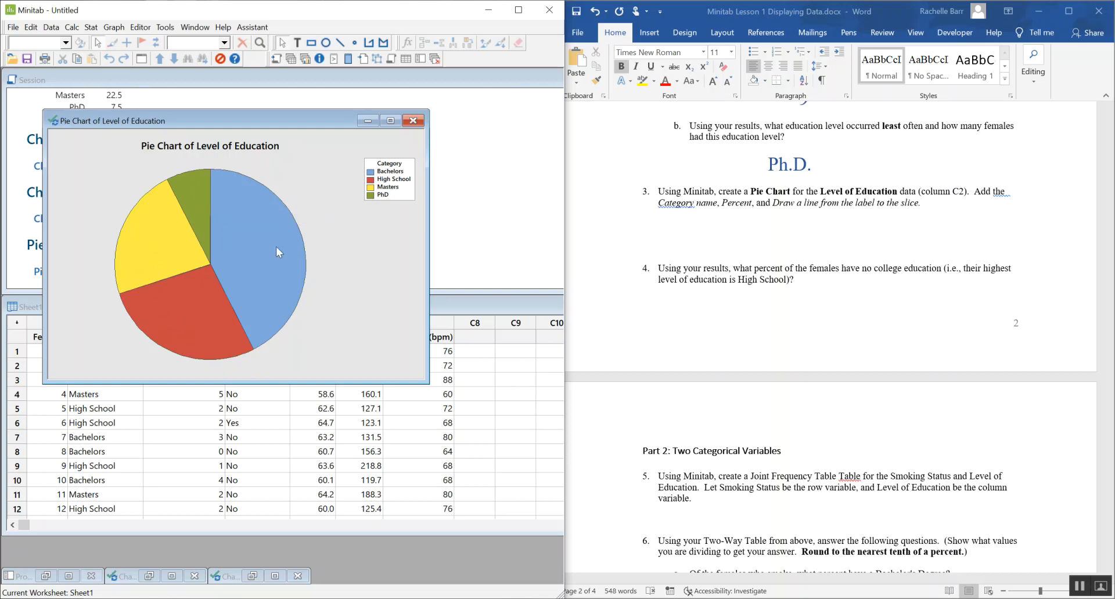
Copy the plain Level of Education pie chart and paste it below question 3 in the Word document
{"action": "mouse_move", "coordinate": [196, 188]}
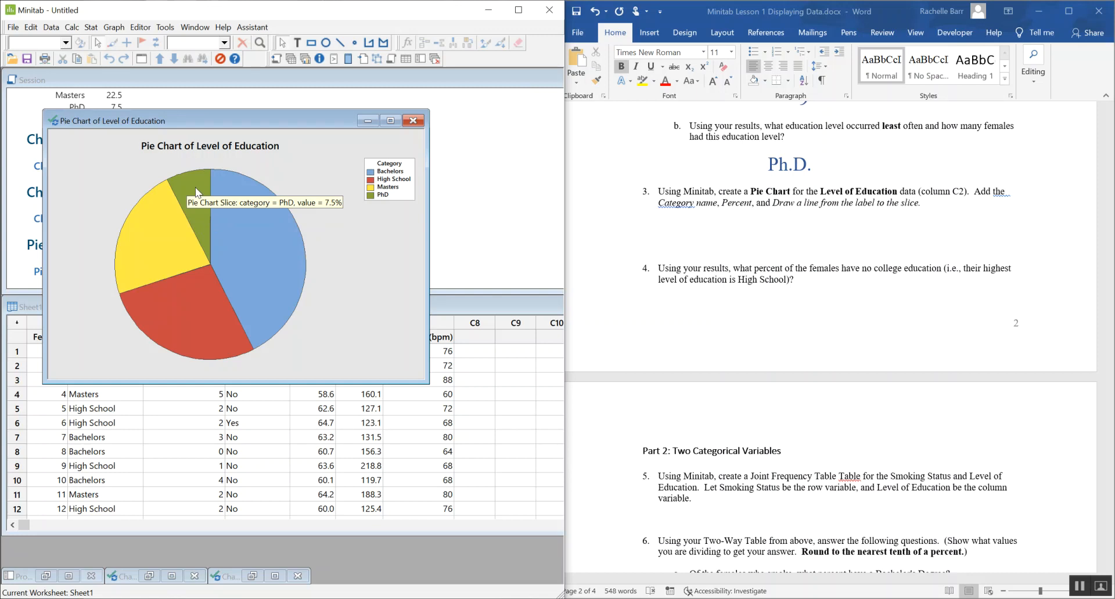
{"action": "left_click", "coordinate": [66, 160]}
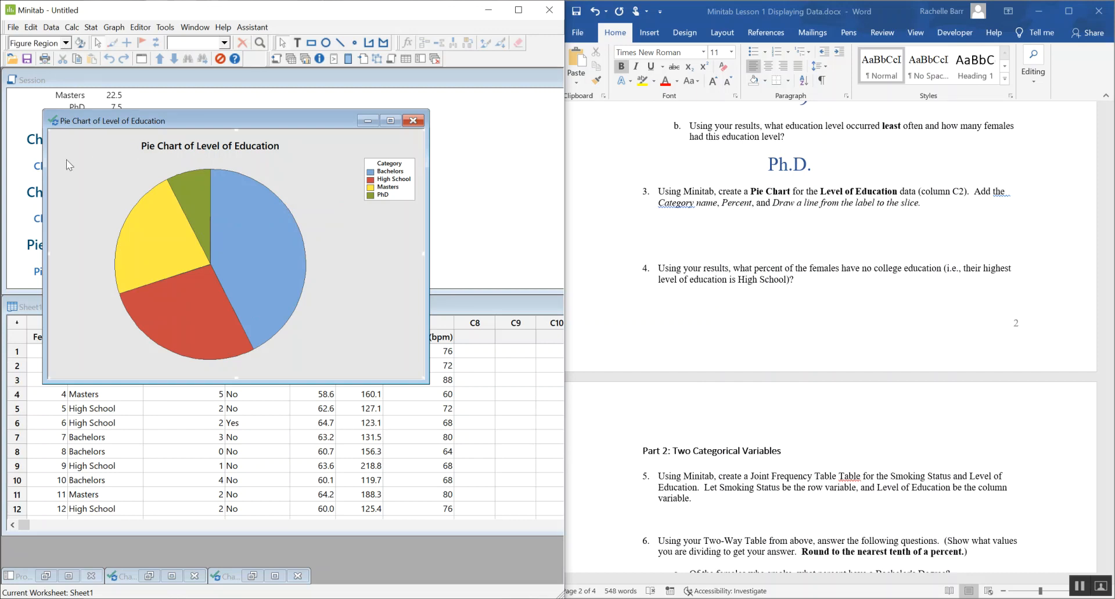
{"action": "right_click", "coordinate": [66, 160]}
{"action": "left_click", "coordinate": [84, 321]}
{"action": "left_click", "coordinate": [681, 242]}
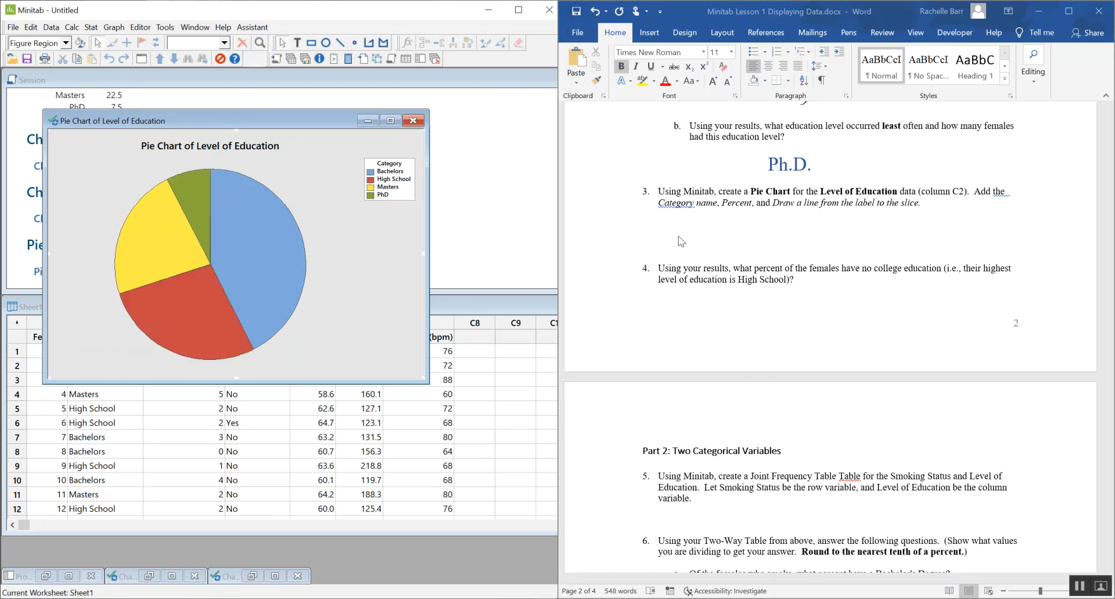
{"action": "left_click", "coordinate": [677, 237]}
{"action": "right_click", "coordinate": [670, 228]}
{"action": "left_click", "coordinate": [694, 278]}
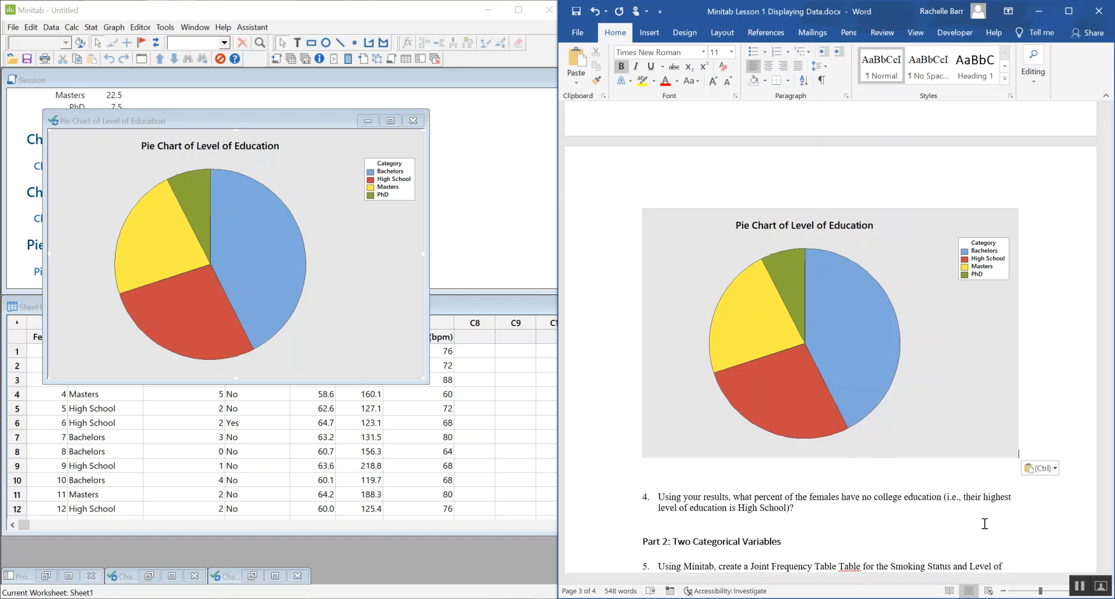
Back in Minitab, regenerate the pie chart with slices labelled by category name, frequency and percent, plus a line from label to slice
{"action": "left_click", "coordinate": [298, 121]}
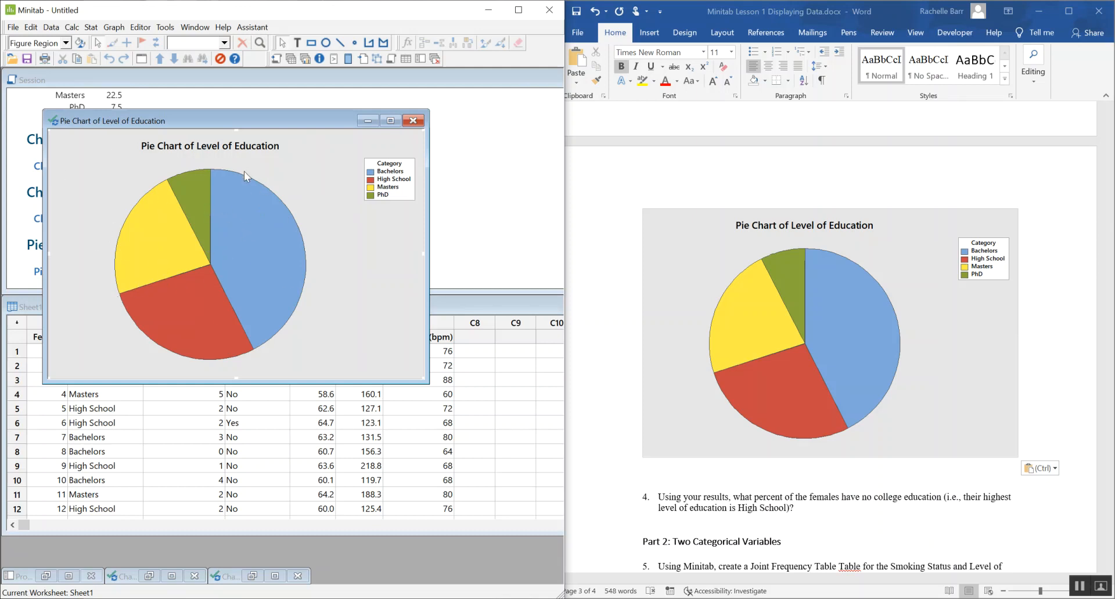
{"action": "mouse_move", "coordinate": [244, 172]}
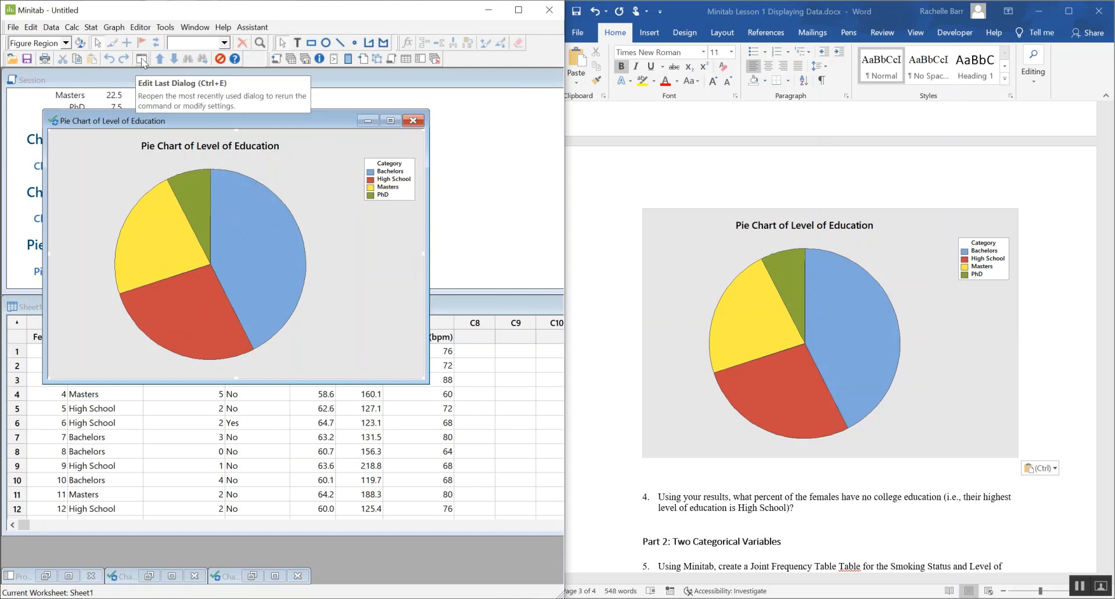
{"action": "left_click", "coordinate": [142, 60]}
{"action": "left_click_drag", "start_coordinate": [314, 191], "coordinate": [237, 108]}
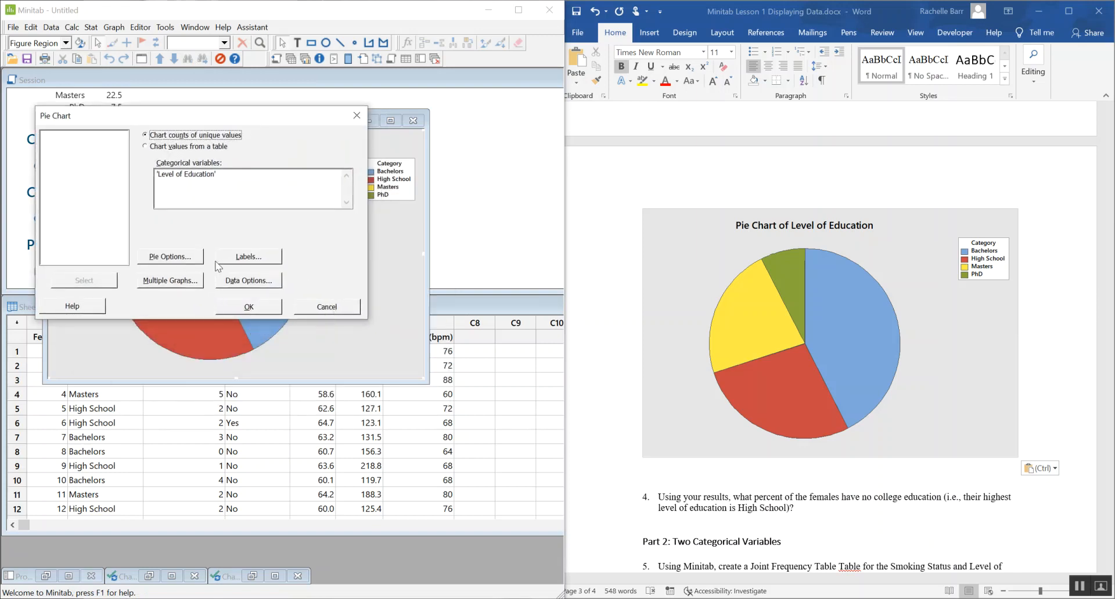
{"action": "left_click", "coordinate": [243, 259]}
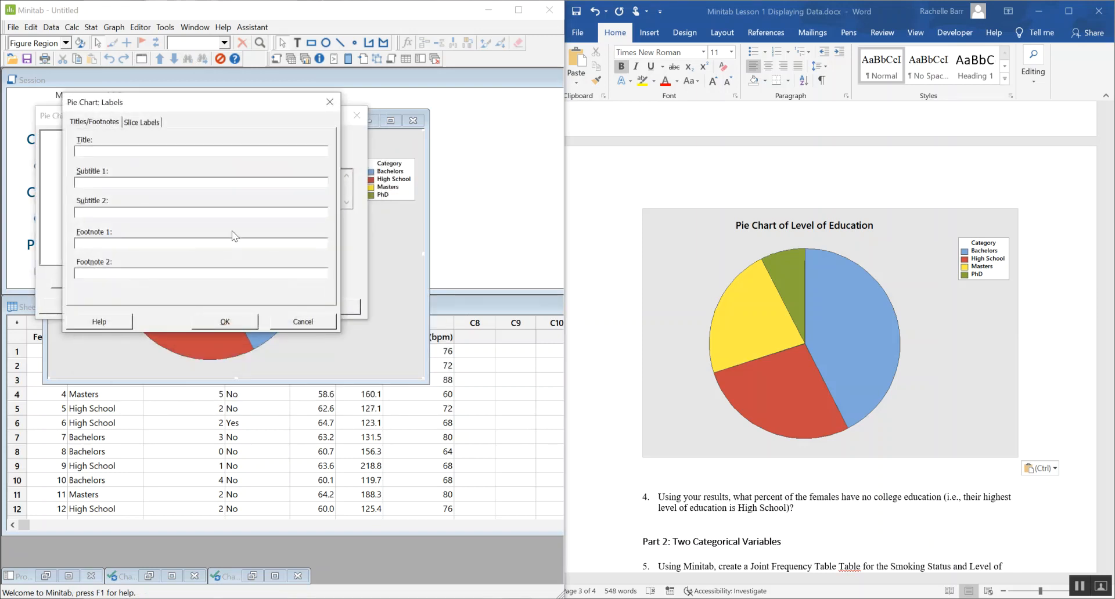
{"action": "left_click", "coordinate": [144, 123]}
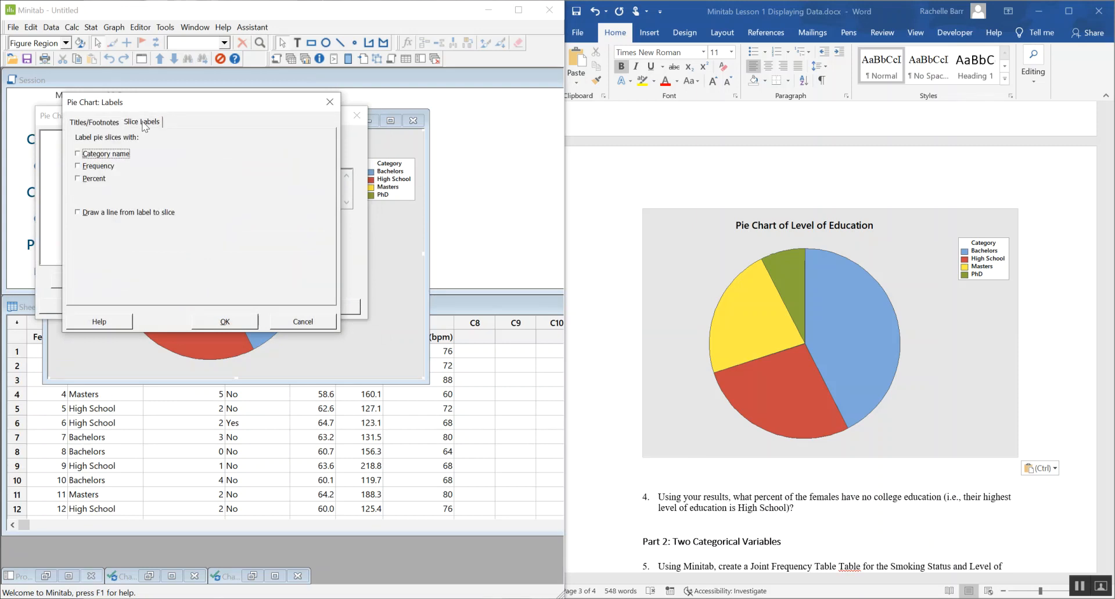
{"action": "left_click", "coordinate": [81, 154]}
{"action": "left_click", "coordinate": [78, 167]}
{"action": "left_click", "coordinate": [78, 178]}
{"action": "left_click", "coordinate": [78, 213]}
{"action": "left_click", "coordinate": [255, 321]}
{"action": "left_click", "coordinate": [263, 308]}
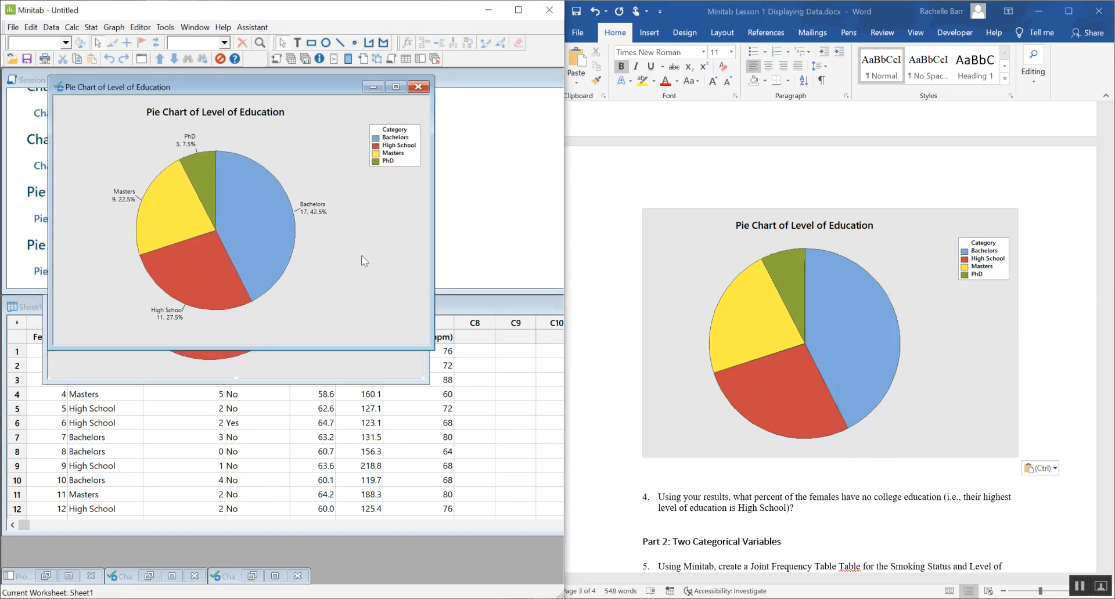
Move the Bachelors slice label farther away from the pie so its leader line is longer
{"action": "left_click", "coordinate": [187, 136]}
{"action": "left_click_drag", "start_coordinate": [313, 210], "coordinate": [384, 220]}
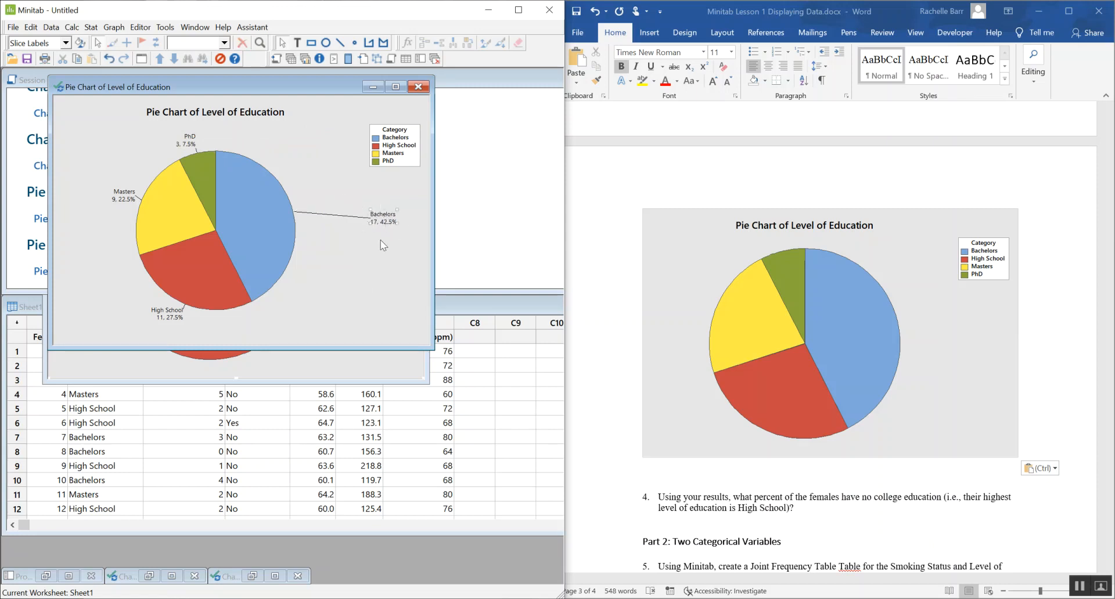
{"action": "left_click", "coordinate": [354, 253]}
Copy the labelled pie chart and paste it beneath the plain pie chart in the Word document
{"action": "right_click", "coordinate": [337, 261]}
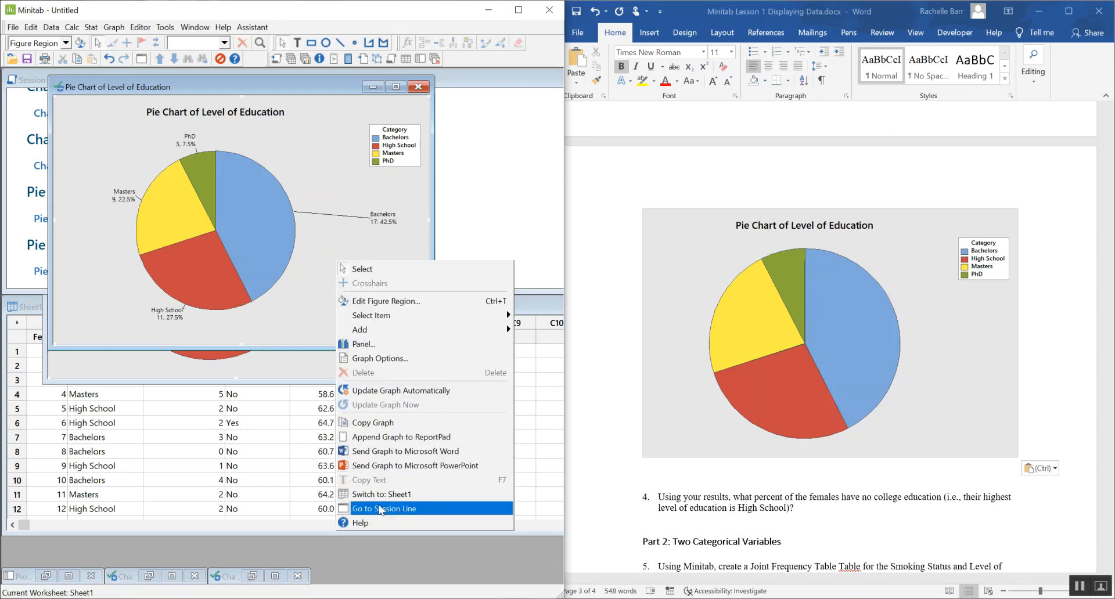
{"action": "left_click", "coordinate": [371, 422]}
{"action": "scroll", "coordinate": [719, 345], "scroll_direction": "down", "scroll_amount": 3}
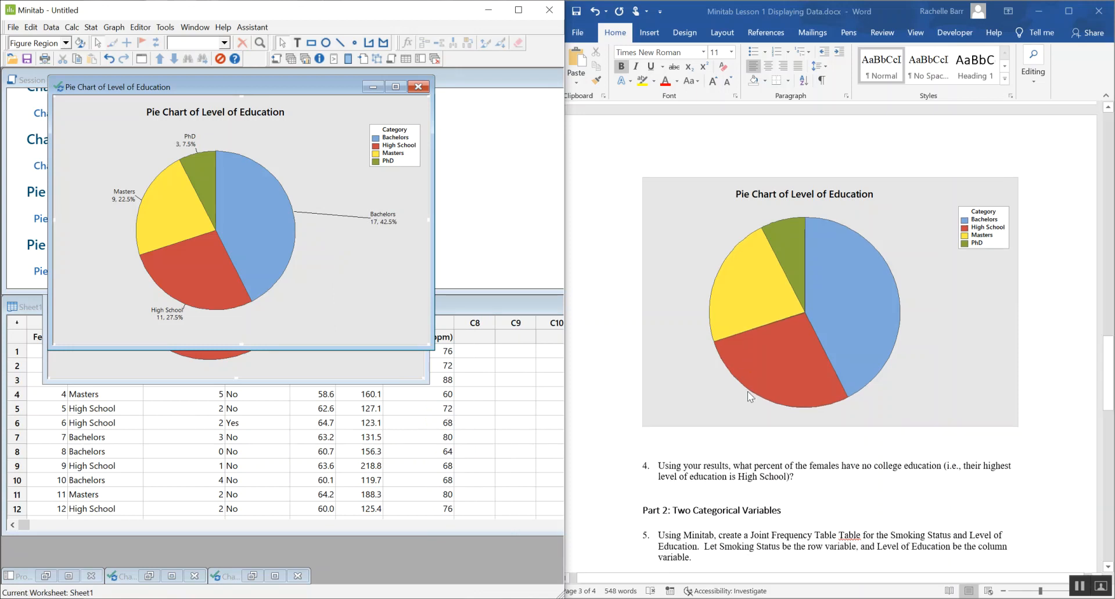
{"action": "left_click", "coordinate": [658, 320]}
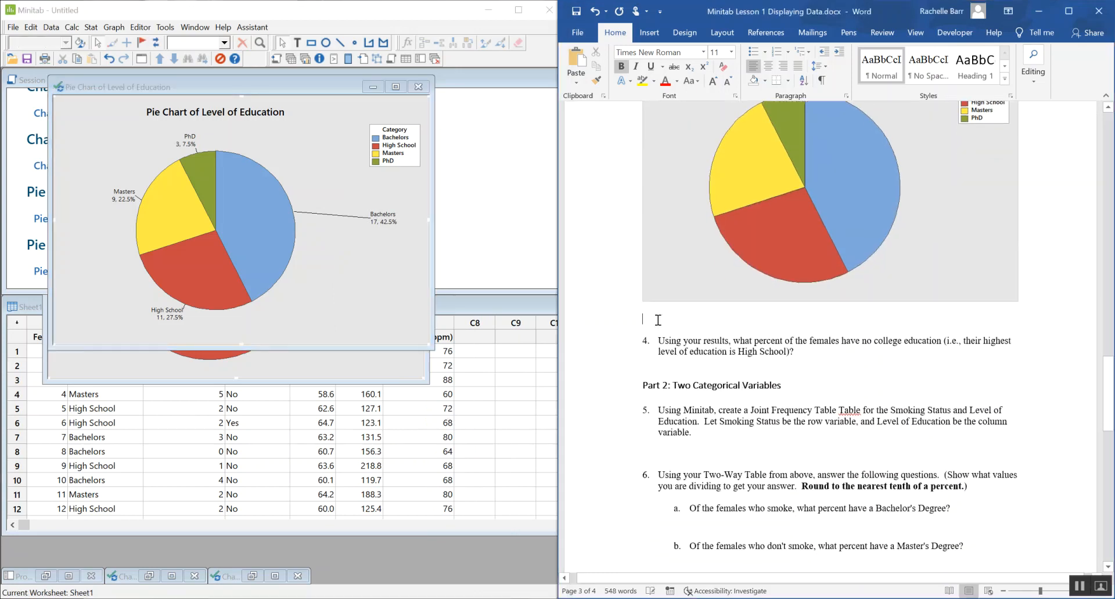
{"action": "right_click", "coordinate": [658, 320]}
{"action": "left_click", "coordinate": [680, 376]}
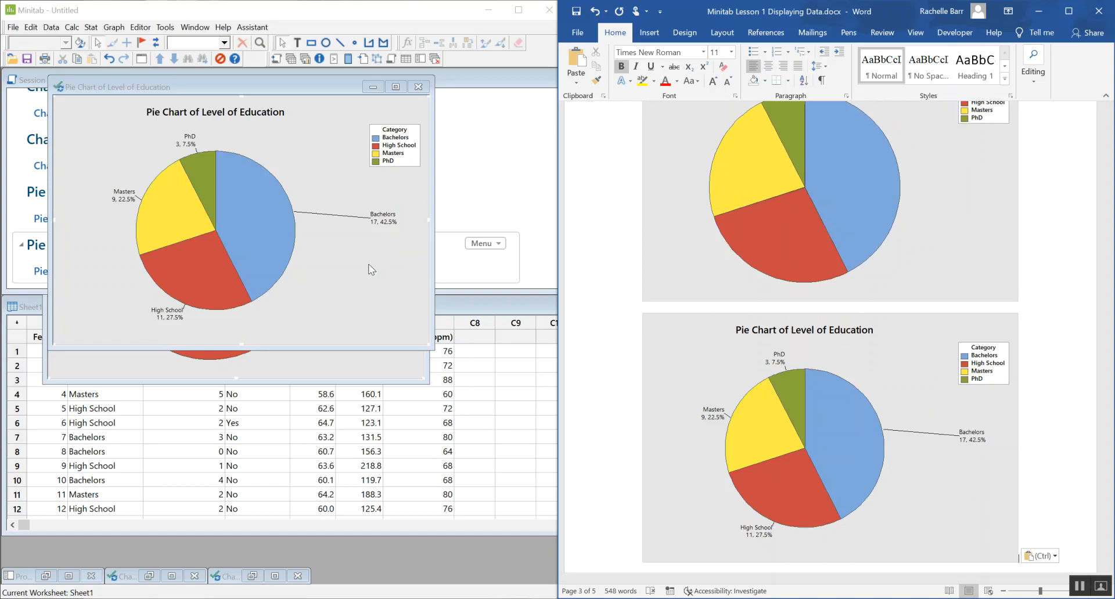
Insert blank lines between the pasted labelled pie chart and question 4
{"action": "scroll", "coordinate": [799, 355], "scroll_direction": "down", "scroll_amount": 4}
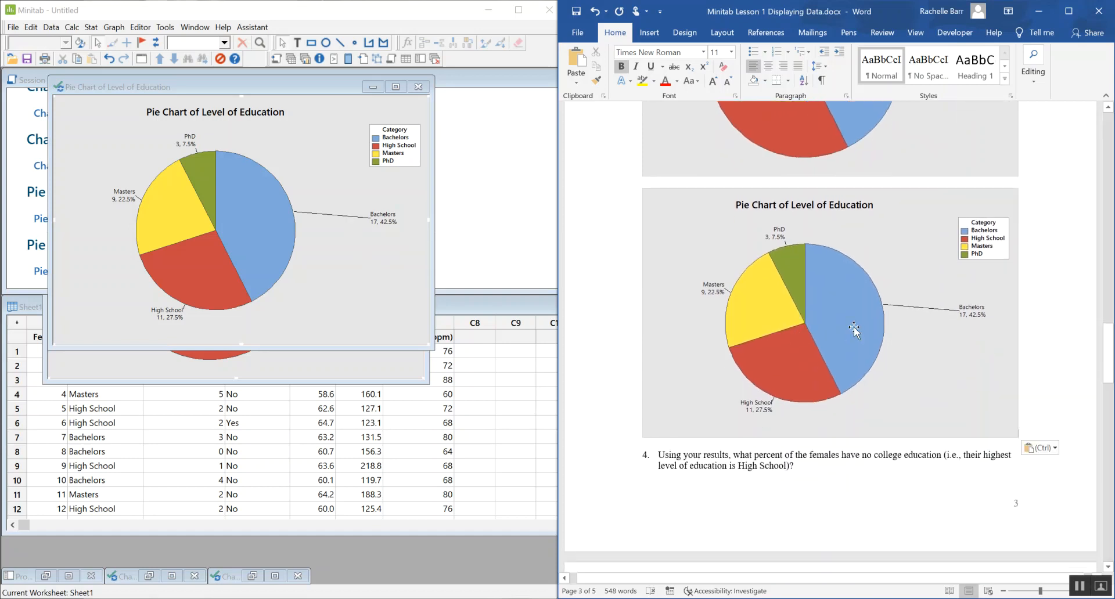
{"action": "scroll", "coordinate": [855, 331], "scroll_direction": "down", "scroll_amount": 3}
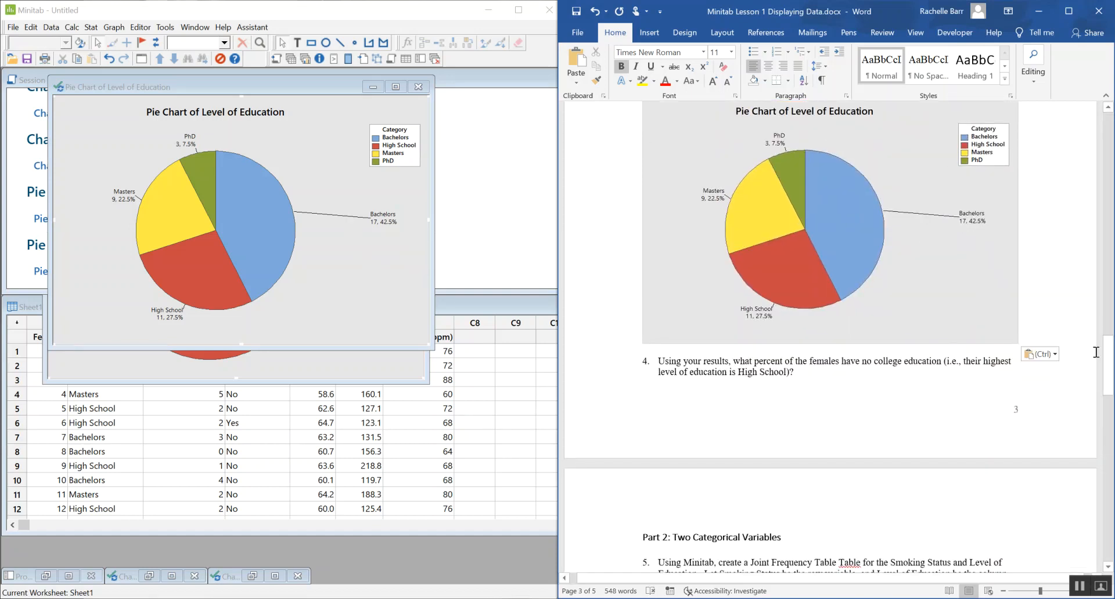
{"action": "key", "text": "Return"}
{"action": "key", "text": "Return"}
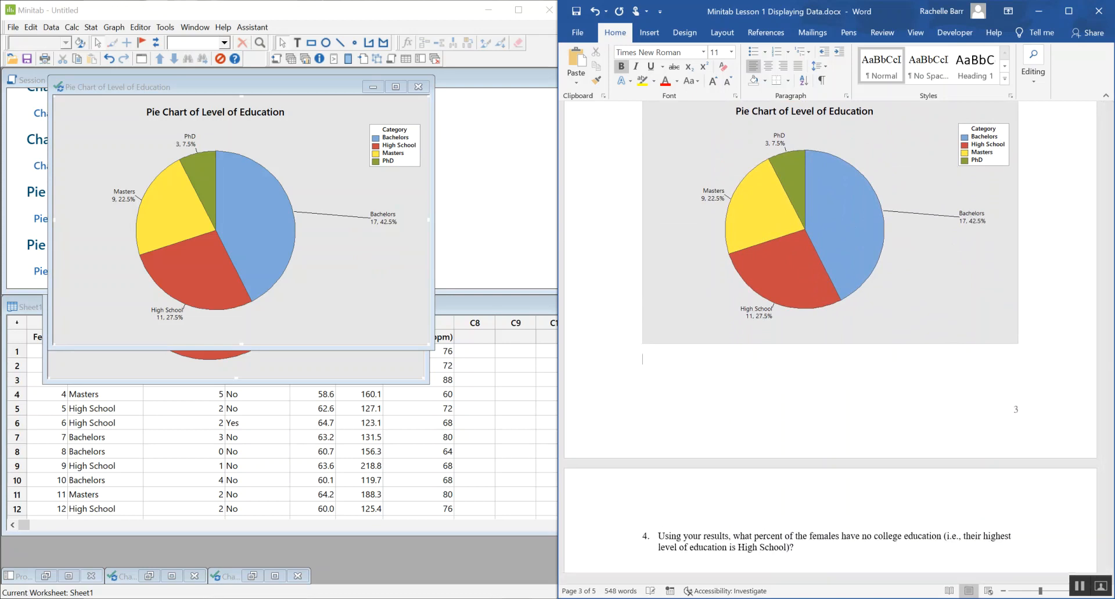
Answer question 4 with 27.5%, indented by six tab stops on the line below the question
{"action": "scroll", "coordinate": [683, 468], "scroll_direction": "down", "scroll_amount": 3}
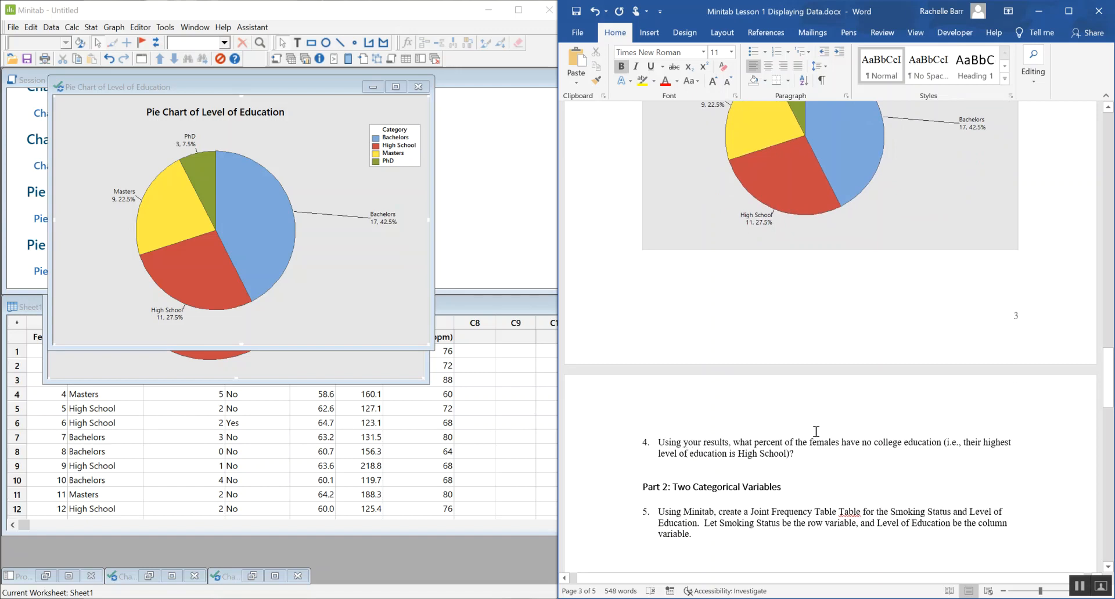
{"action": "scroll", "coordinate": [828, 436], "scroll_direction": "up", "scroll_amount": 2}
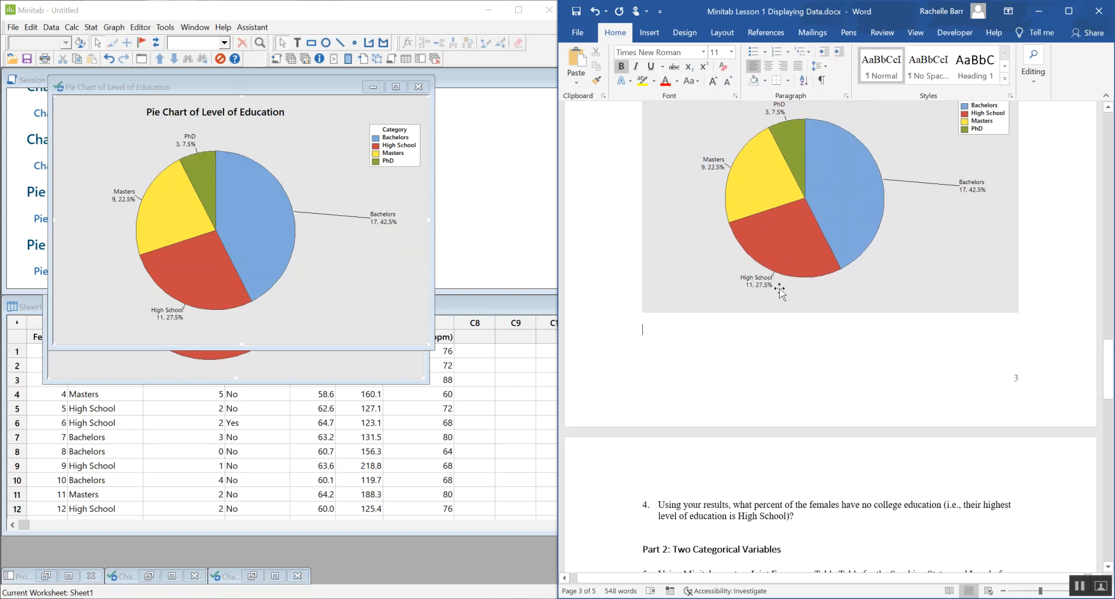
{"action": "left_click", "coordinate": [770, 527]}
{"action": "key", "text": "Tab"}
{"action": "key", "text": "Tab"}
{"action": "key", "text": "Tab"}
{"action": "key", "text": "Tab"}
{"action": "key", "text": "Tab"}
{"action": "key", "text": "Tab"}
{"action": "scroll", "coordinate": [857, 525], "scroll_direction": "down", "scroll_amount": 3}
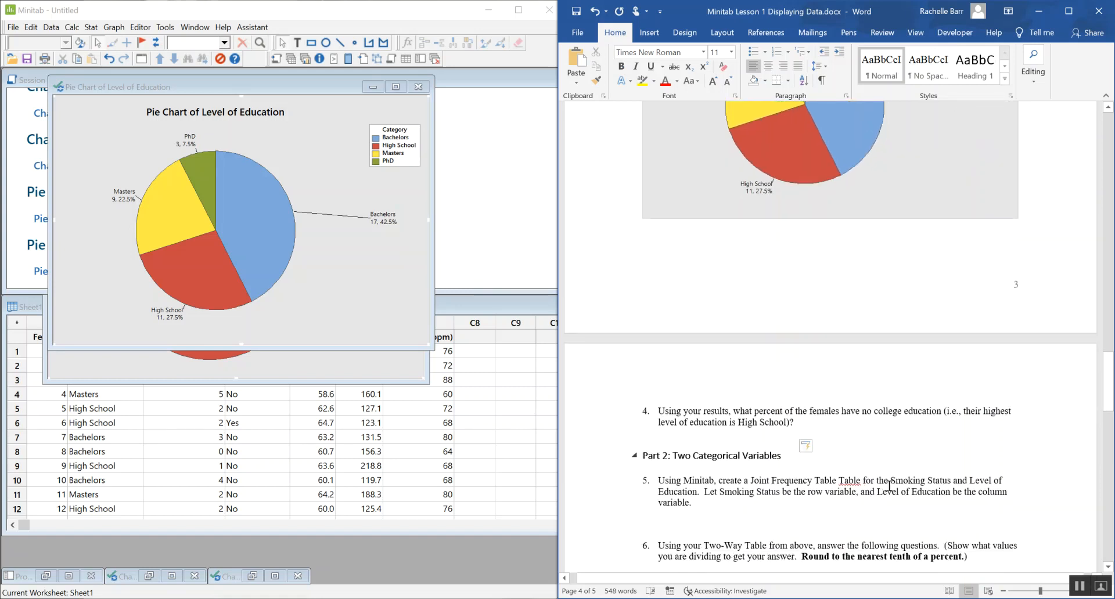
{"action": "type", "text": "27."}
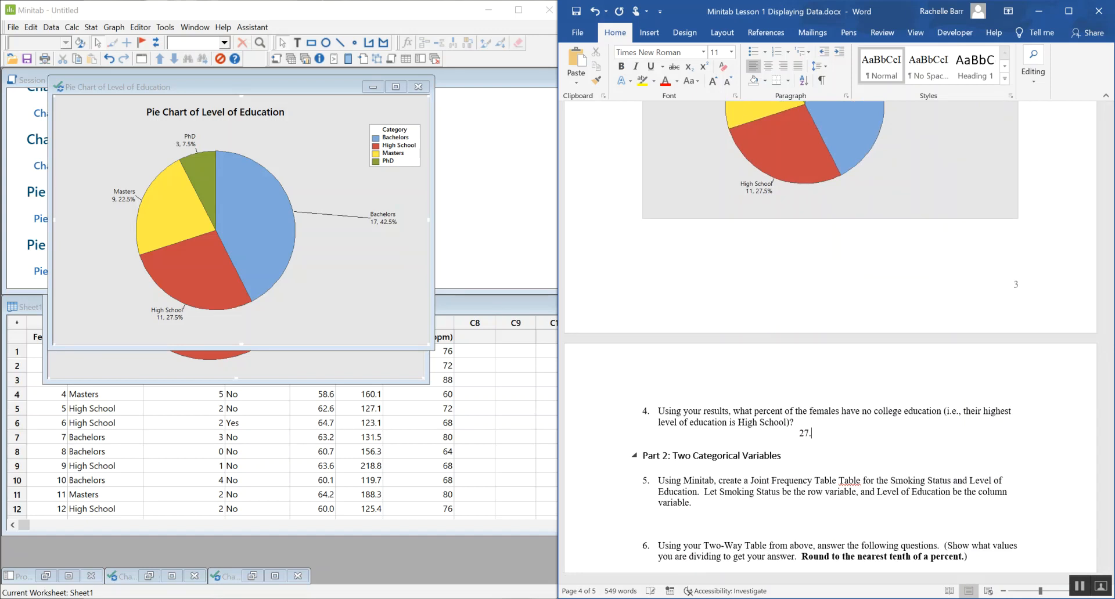
{"action": "type", "text": "4"}
{"action": "key", "text": "BackSpace"}
{"action": "type", "text": "5%"}
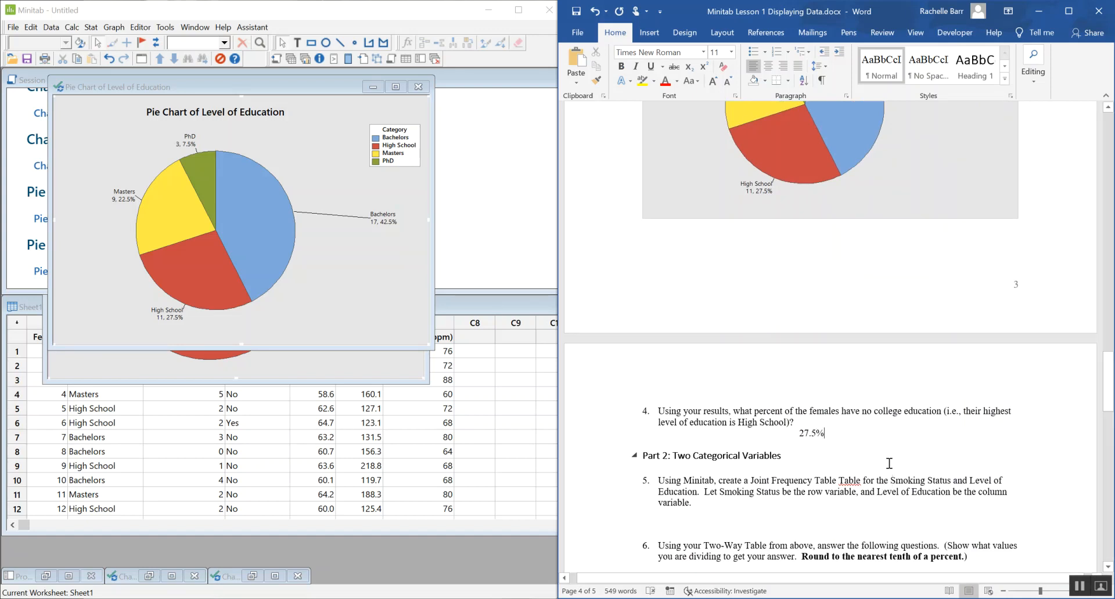
Bring Part 2 of the document into view and minimize both pie chart windows in Minitab
{"action": "scroll", "coordinate": [892, 464], "scroll_direction": "up", "scroll_amount": 5}
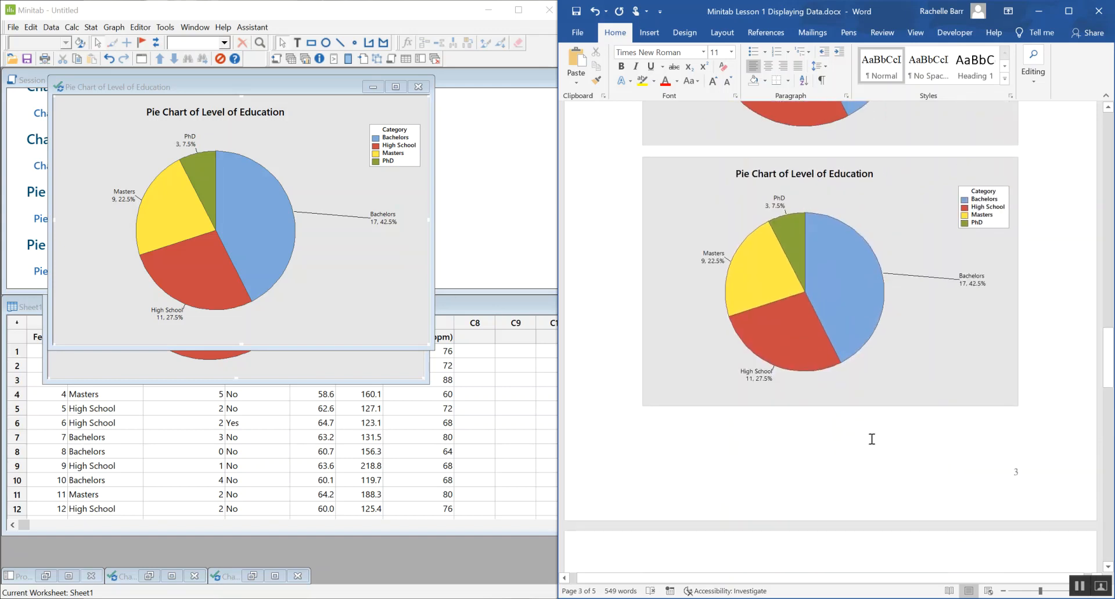
{"action": "scroll", "coordinate": [911, 388], "scroll_direction": "down", "scroll_amount": 1}
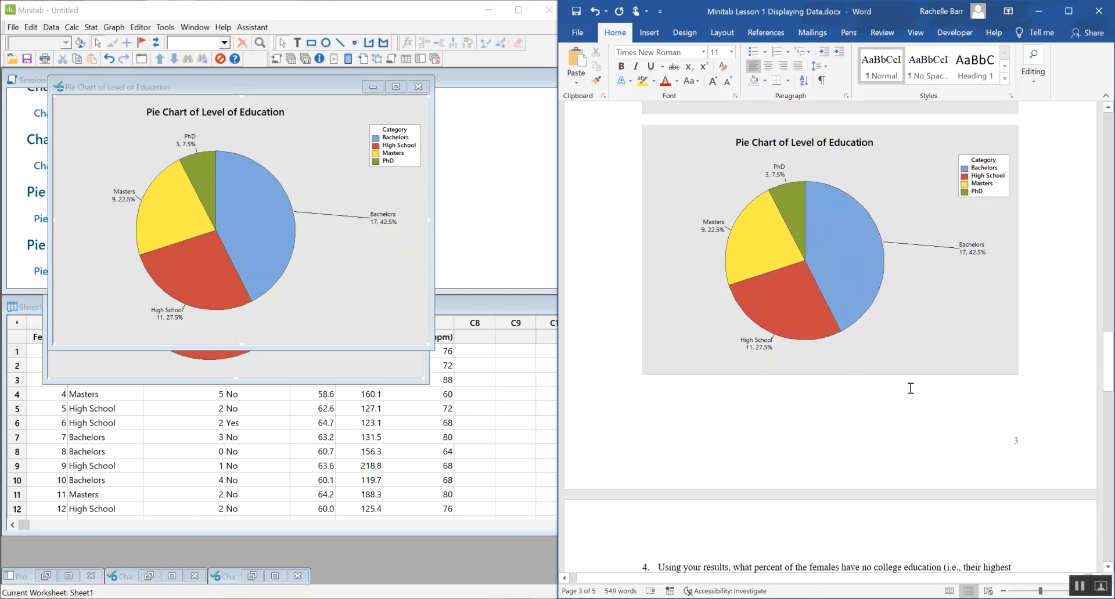
{"action": "scroll", "coordinate": [910, 388], "scroll_direction": "down", "scroll_amount": 1}
{"action": "scroll", "coordinate": [909, 388], "scroll_direction": "down", "scroll_amount": 13}
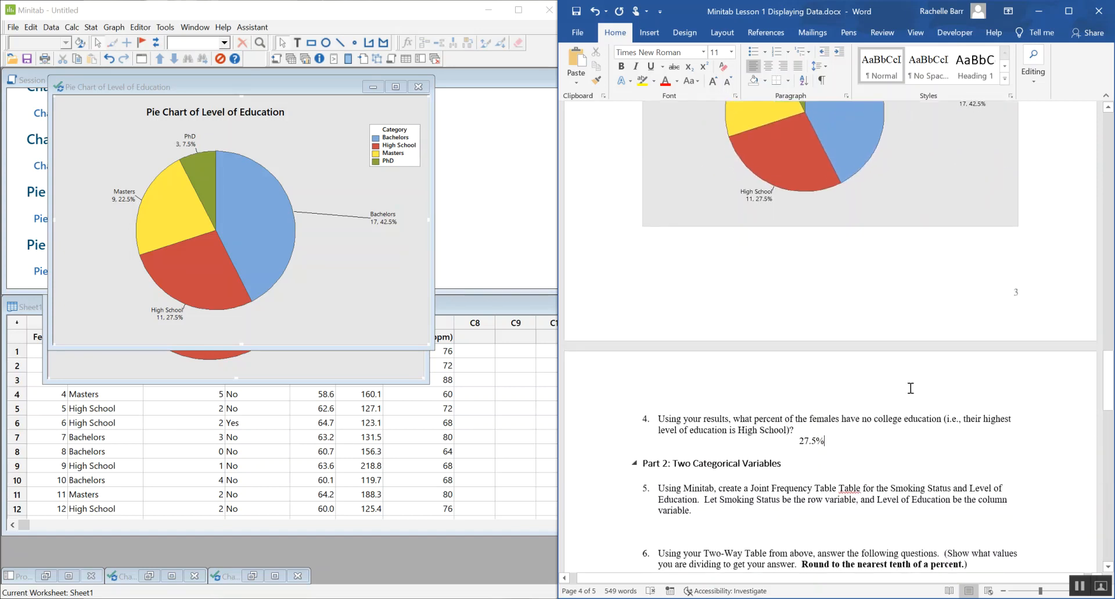
{"action": "scroll", "coordinate": [910, 388], "scroll_direction": "down", "scroll_amount": 1}
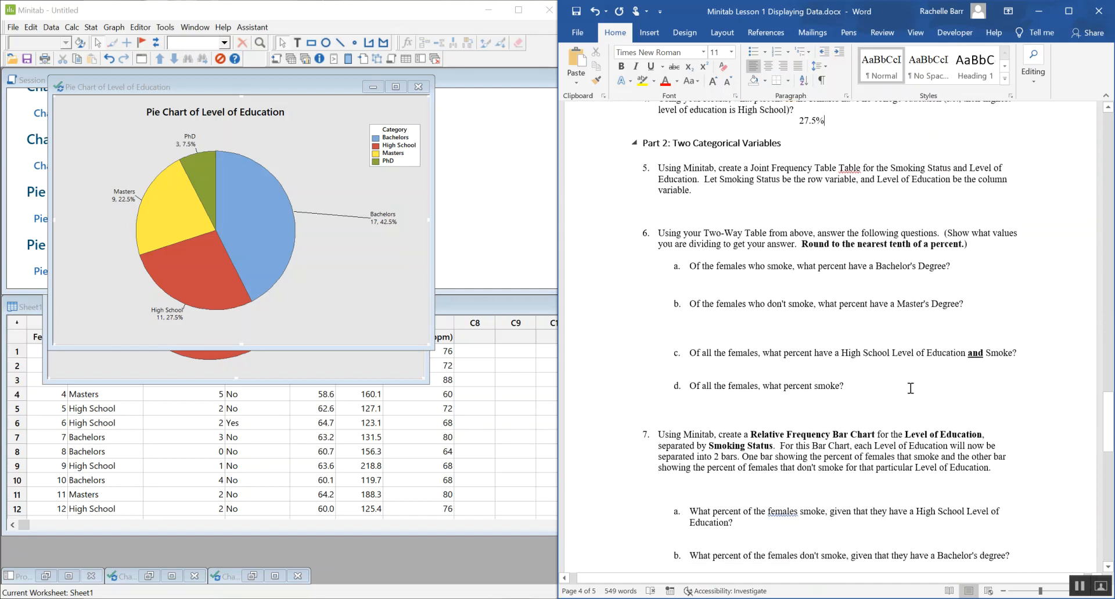
{"action": "left_click", "coordinate": [369, 88]}
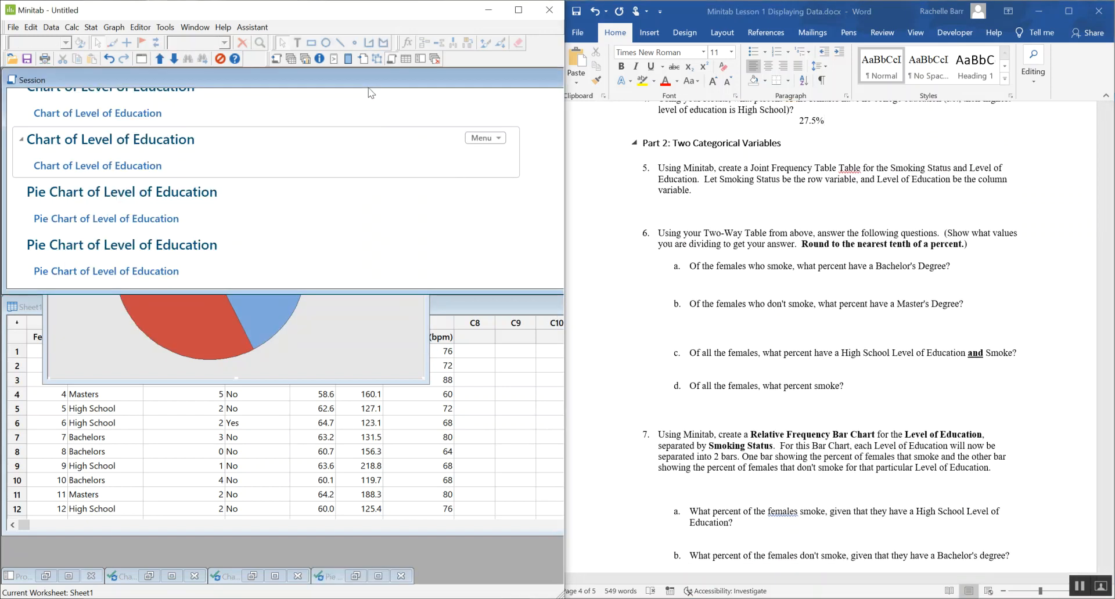
{"action": "left_click", "coordinate": [368, 122]}
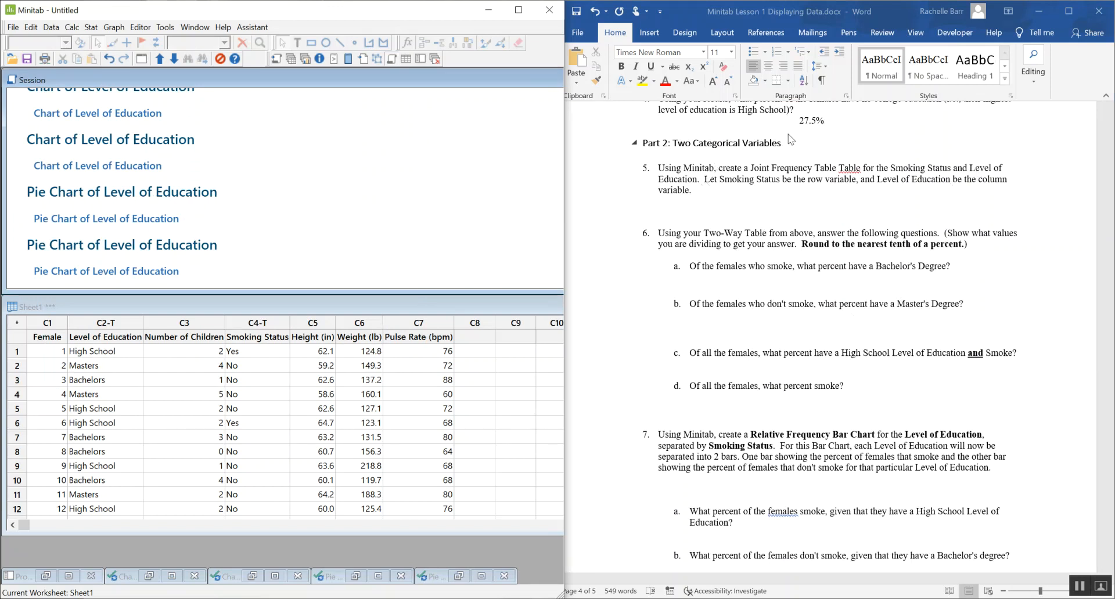
Add two blank lines below question 5 in the Word document
{"action": "left_click", "coordinate": [694, 217]}
{"action": "left_click", "coordinate": [684, 205]}
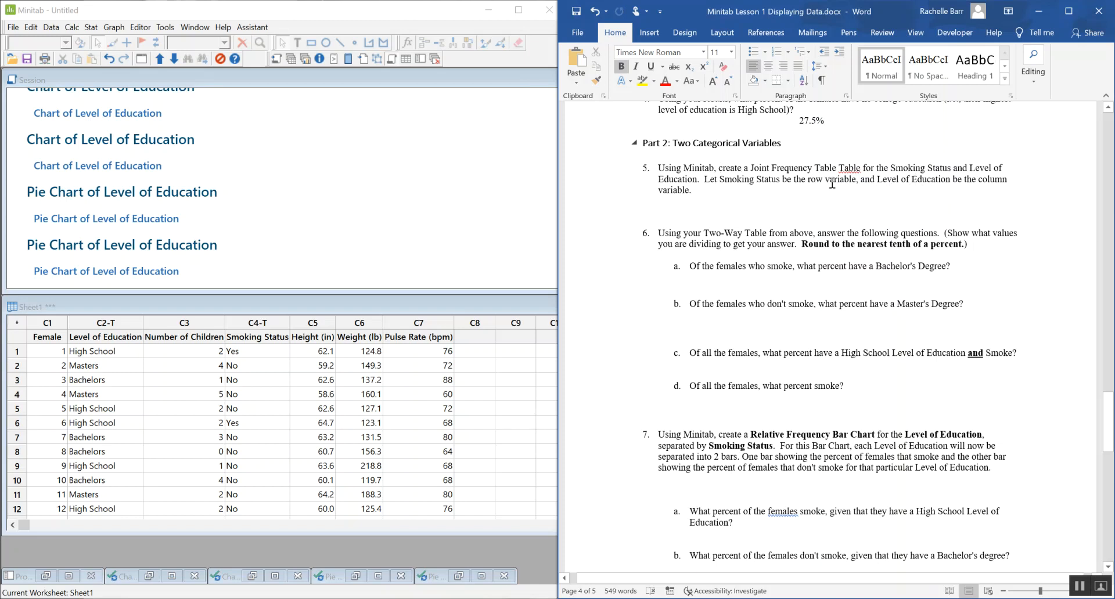
{"action": "key", "text": "Return"}
{"action": "key", "text": "Return"}
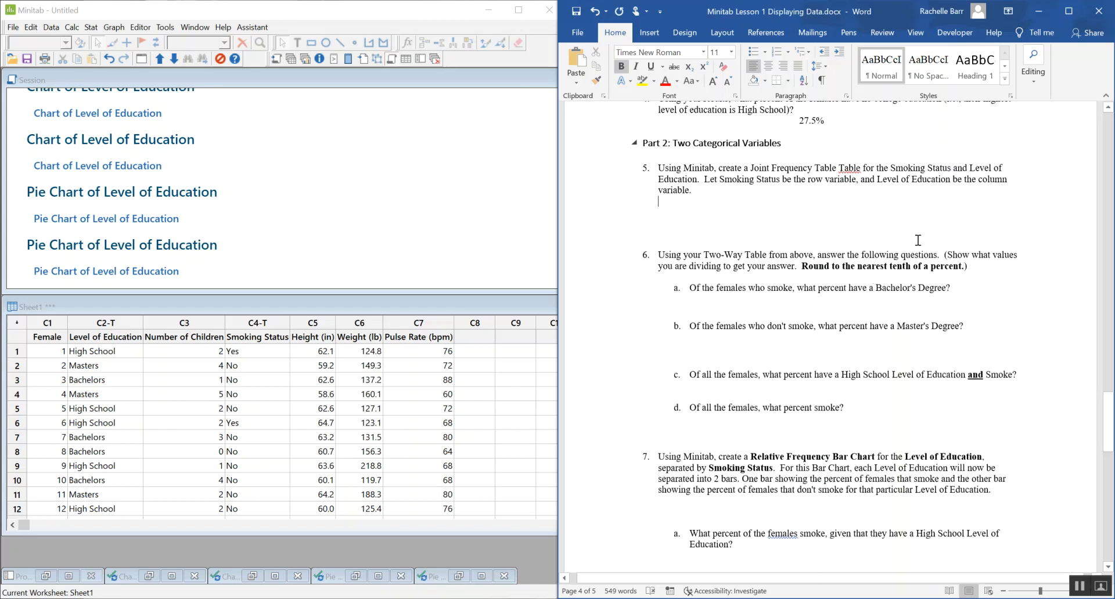
In Minitab, run a Cross Tabulation with Smoking Status as rows and Level of Education as columns, displaying counts
{"action": "left_click", "coordinate": [90, 27]}
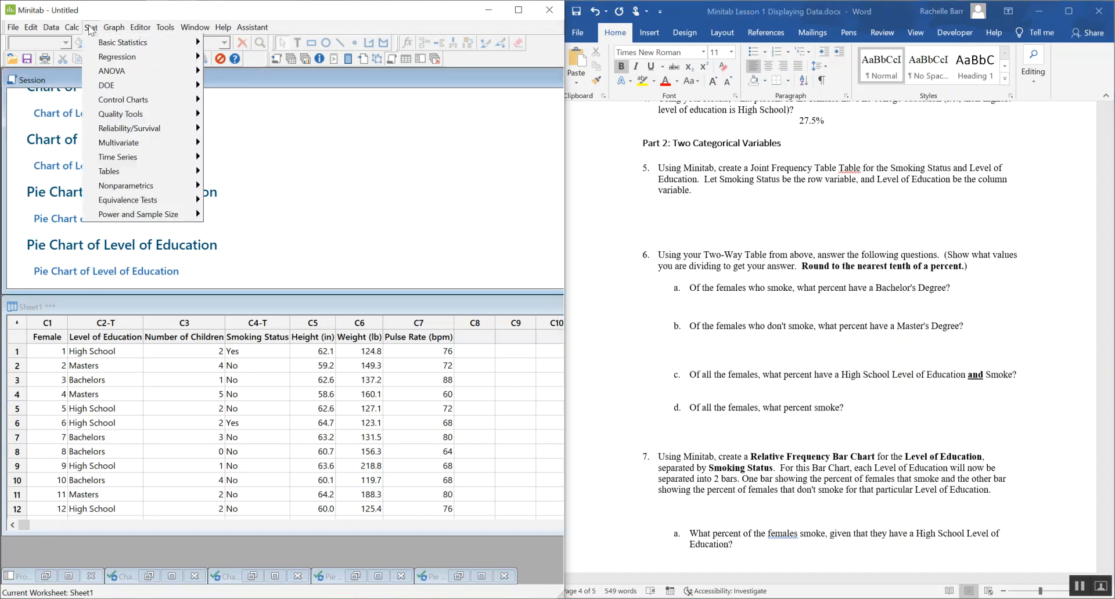
{"action": "mouse_move", "coordinate": [129, 174]}
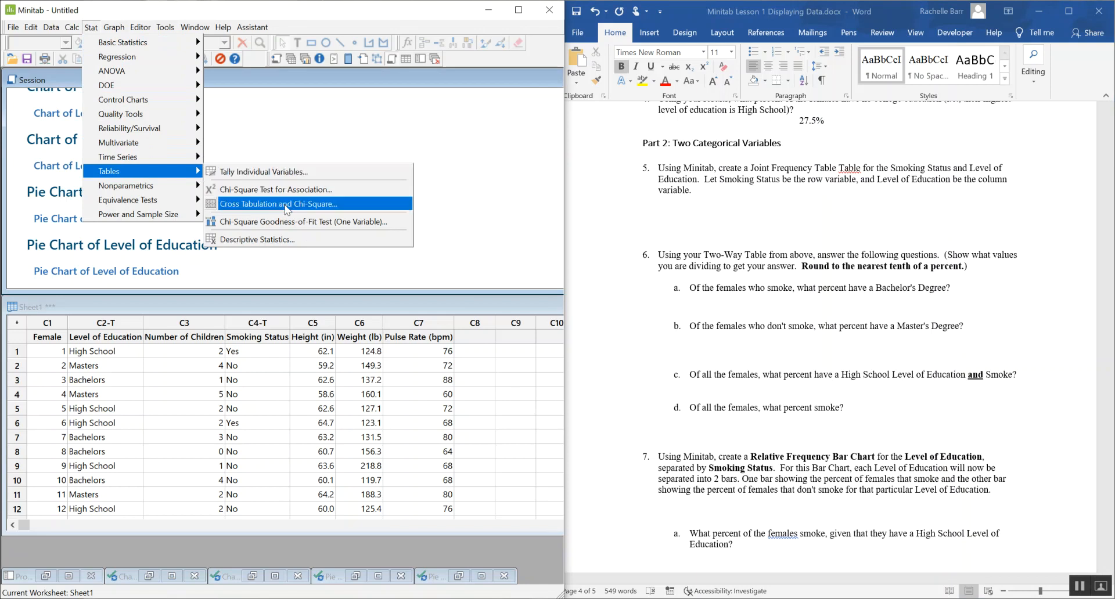
{"action": "left_click", "coordinate": [358, 210]}
{"action": "left_click_drag", "start_coordinate": [343, 165], "coordinate": [279, 84]}
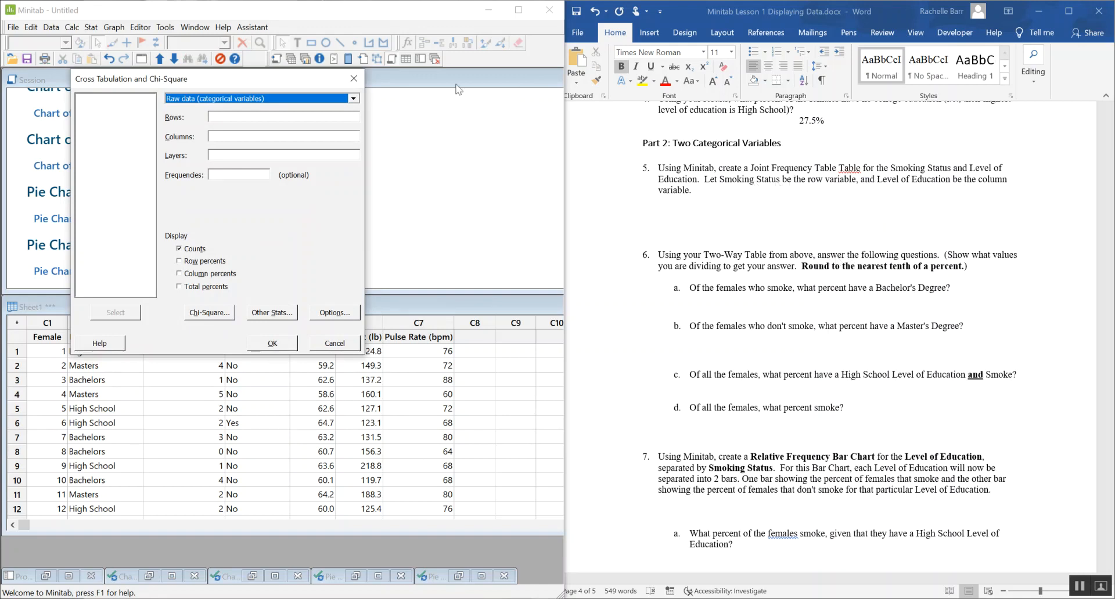
{"action": "left_click", "coordinate": [217, 116]}
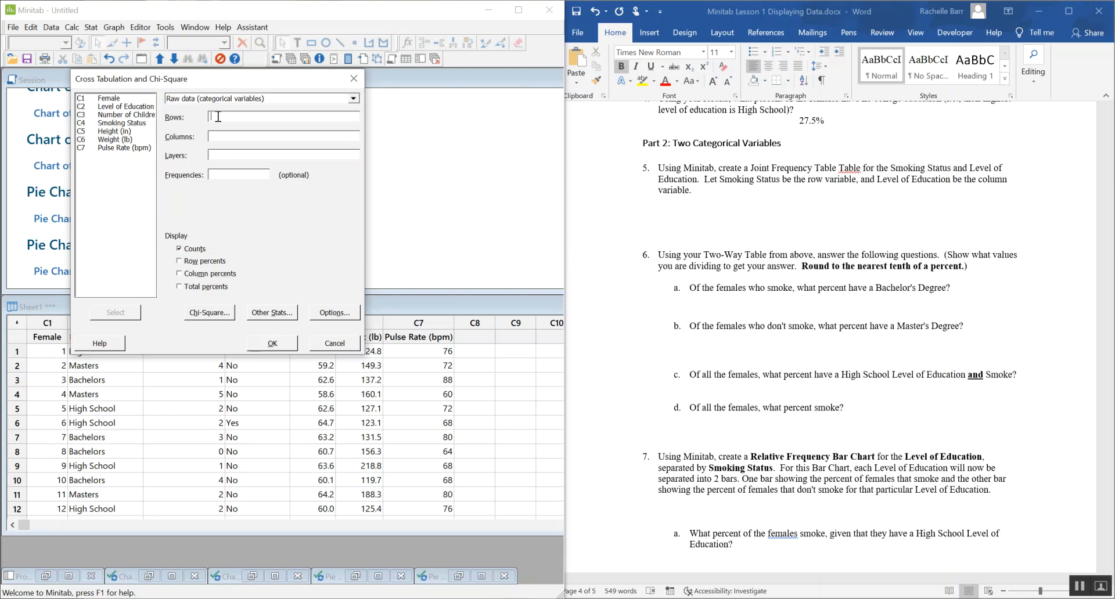
{"action": "double_click", "coordinate": [108, 124]}
{"action": "left_click", "coordinate": [118, 108]}
{"action": "double_click", "coordinate": [118, 108]}
{"action": "left_click", "coordinate": [179, 248]}
{"action": "left_click", "coordinate": [274, 343]}
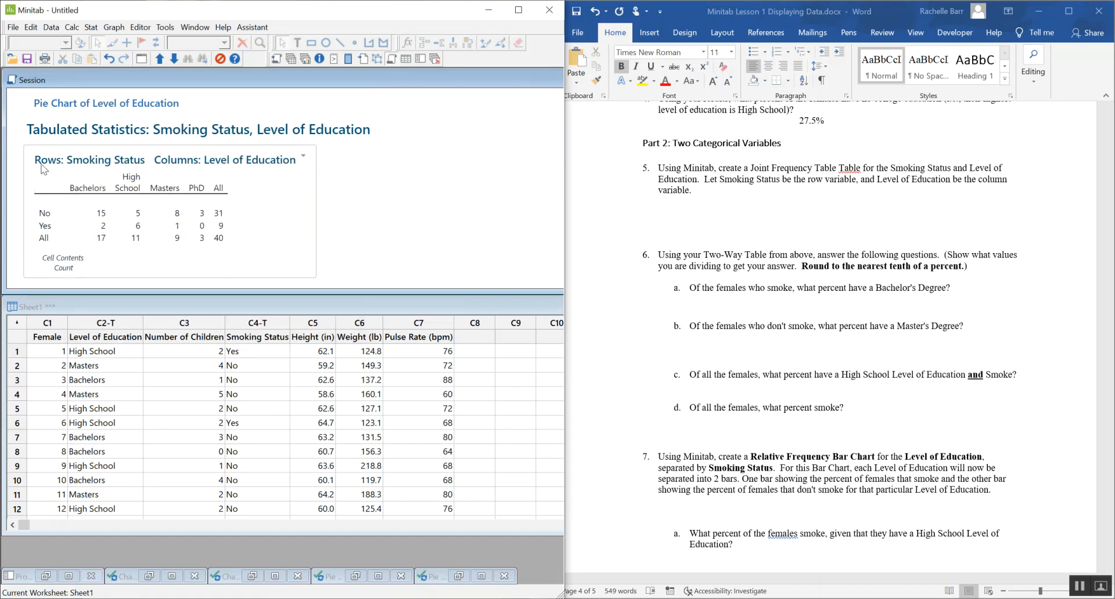
Copy the tabulated Smoking Status table into Word below question 5 and remove the extra blank lines after it
{"action": "right_click", "coordinate": [26, 130]}
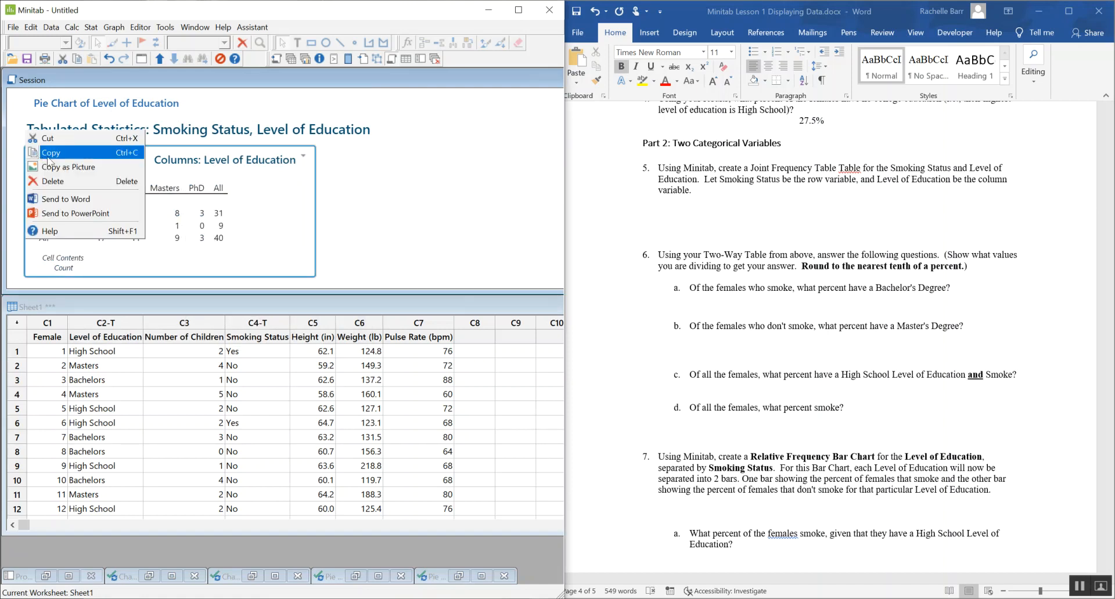
{"action": "left_click", "coordinate": [52, 150]}
{"action": "left_click", "coordinate": [659, 210]}
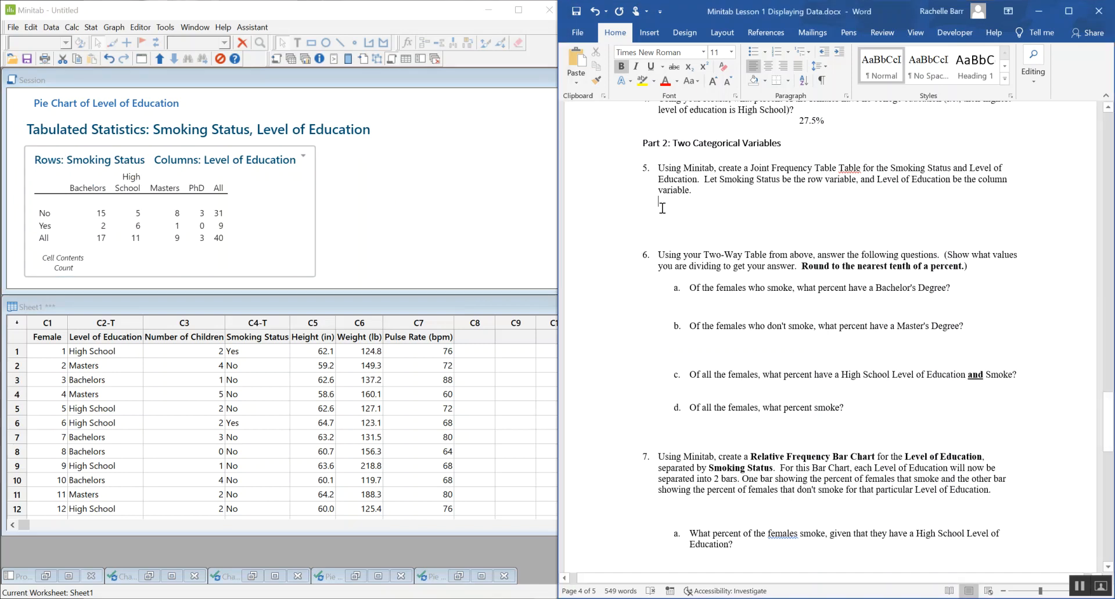
{"action": "right_click", "coordinate": [662, 209]}
{"action": "left_click", "coordinate": [689, 264]}
{"action": "scroll", "coordinate": [816, 205], "scroll_direction": "down", "scroll_amount": 2}
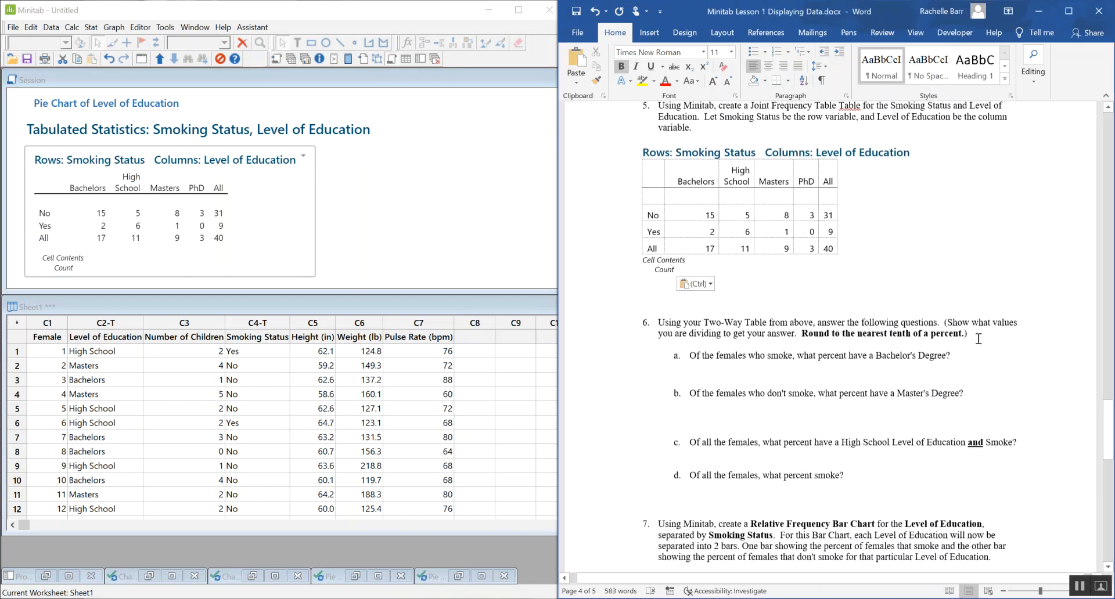
{"action": "key", "text": "Delete"}
{"action": "key", "text": "Delete"}
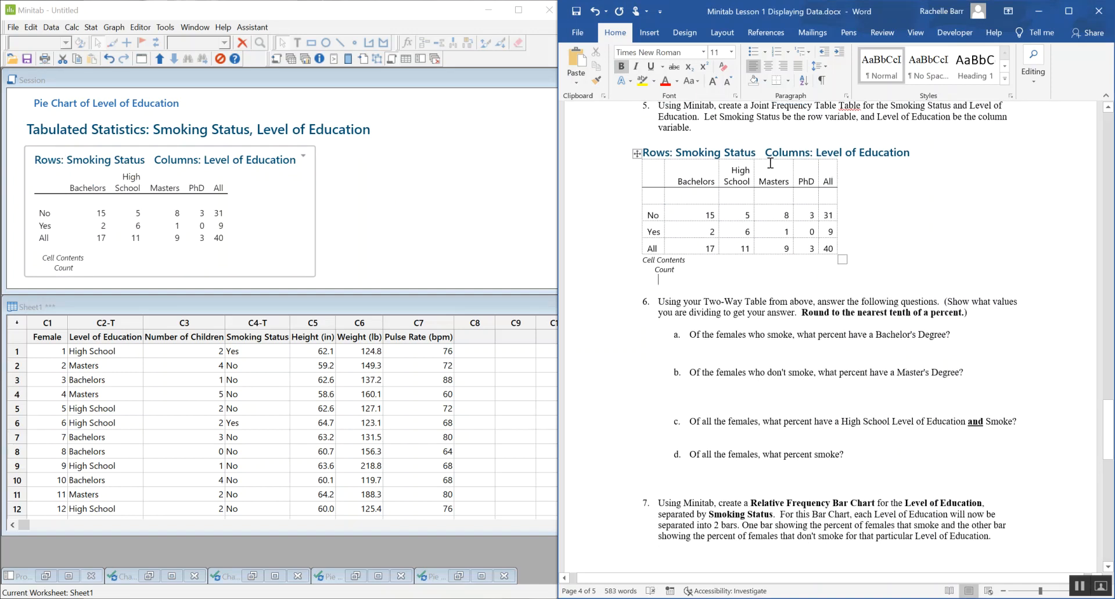
Delete the empty row beneath the column headings in the pasted frequency table
{"action": "left_click", "coordinate": [643, 196]}
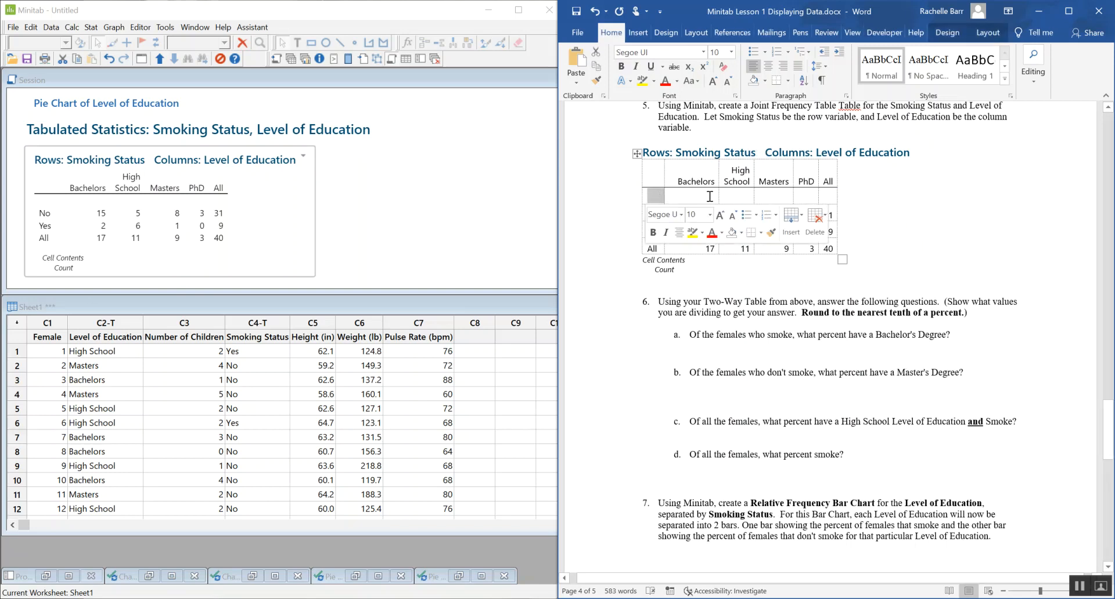
{"action": "left_click_drag", "start_coordinate": [650, 197], "coordinate": [832, 196]}
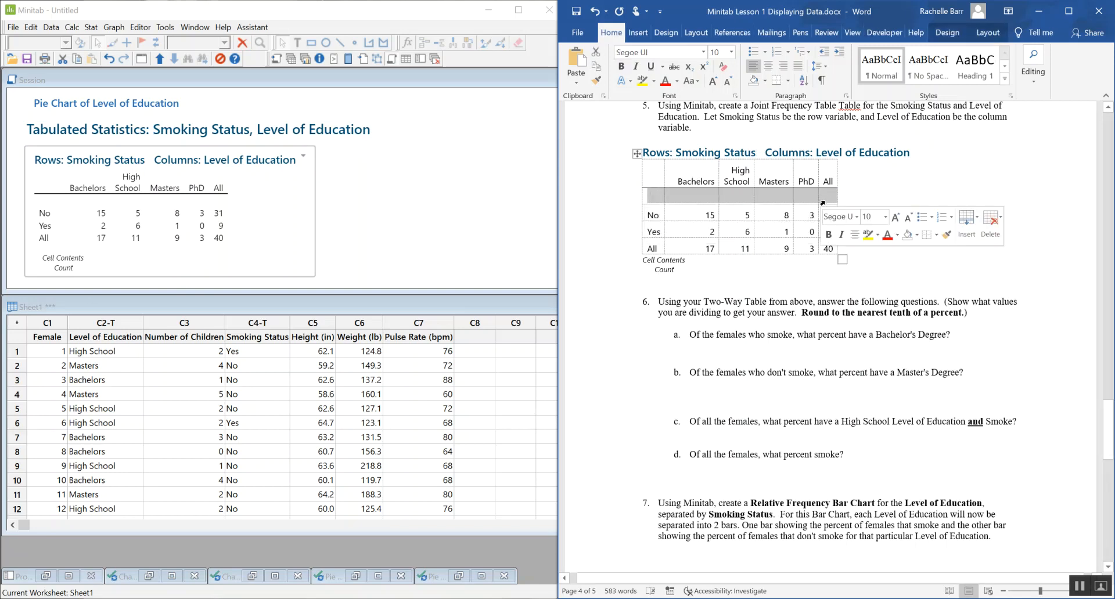
{"action": "left_click", "coordinate": [986, 240]}
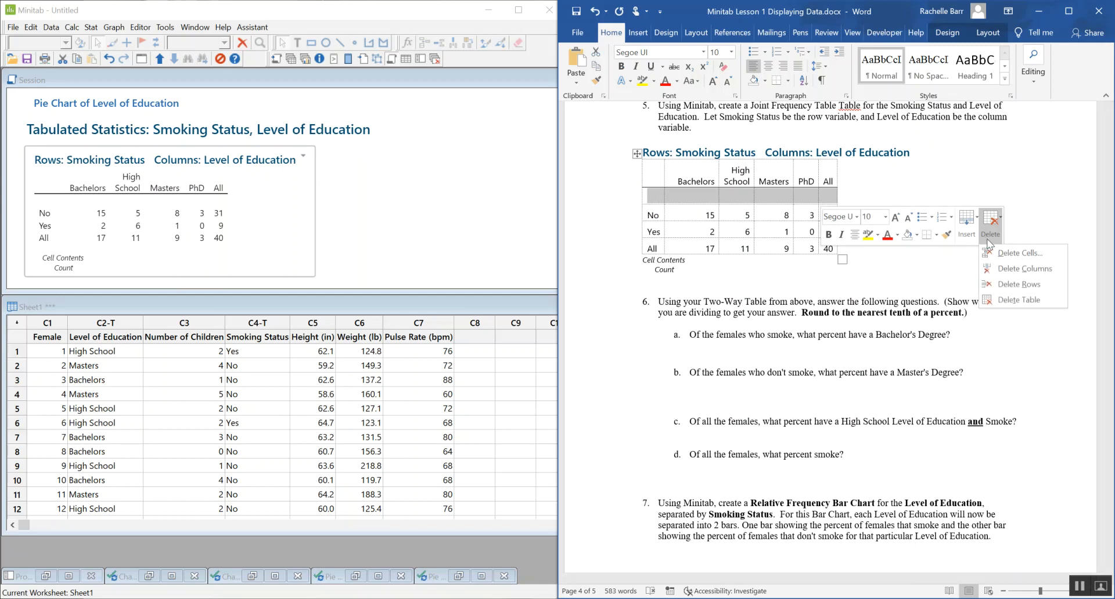
{"action": "left_click", "coordinate": [1019, 284]}
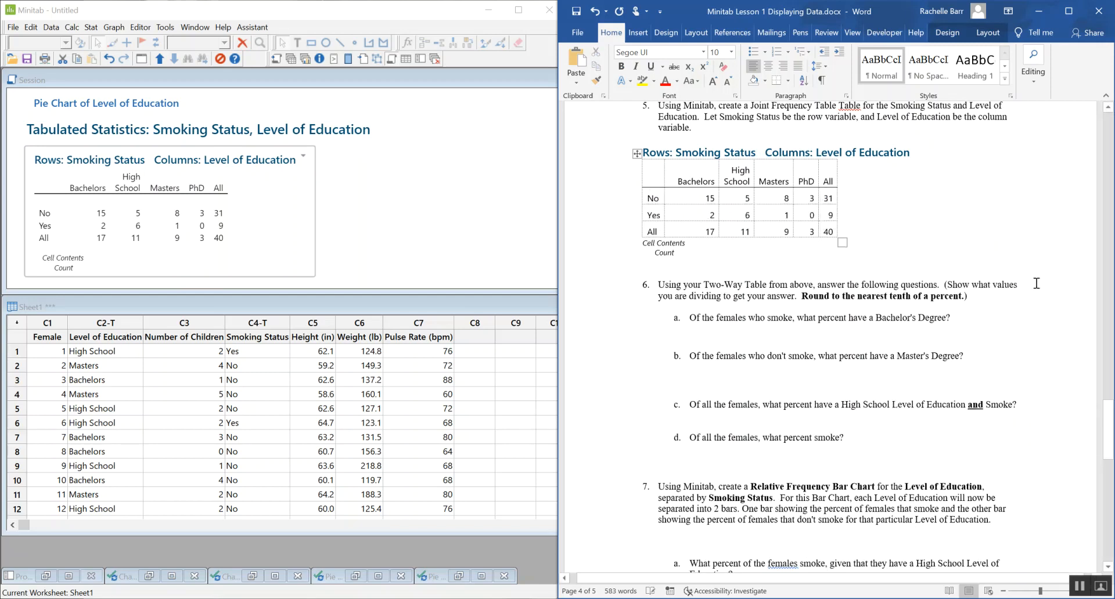
{"action": "left_click", "coordinate": [917, 245]}
{"action": "scroll", "coordinate": [918, 246], "scroll_direction": "down", "scroll_amount": 1}
{"action": "scroll", "coordinate": [883, 262], "scroll_direction": "up", "scroll_amount": 1}
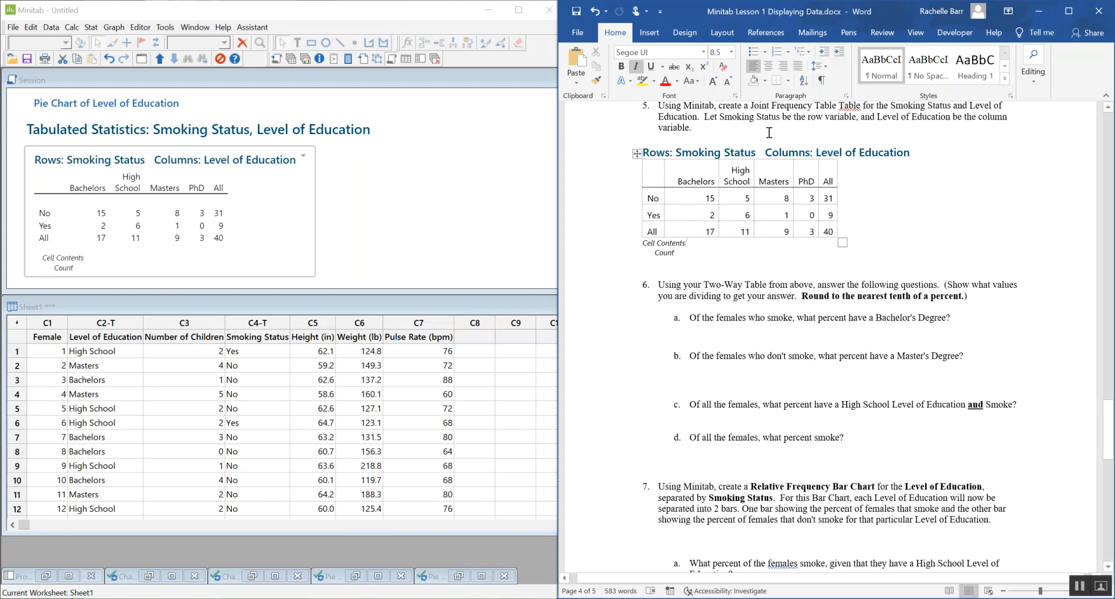
{"action": "left_click_drag", "start_coordinate": [910, 152], "coordinate": [642, 152]}
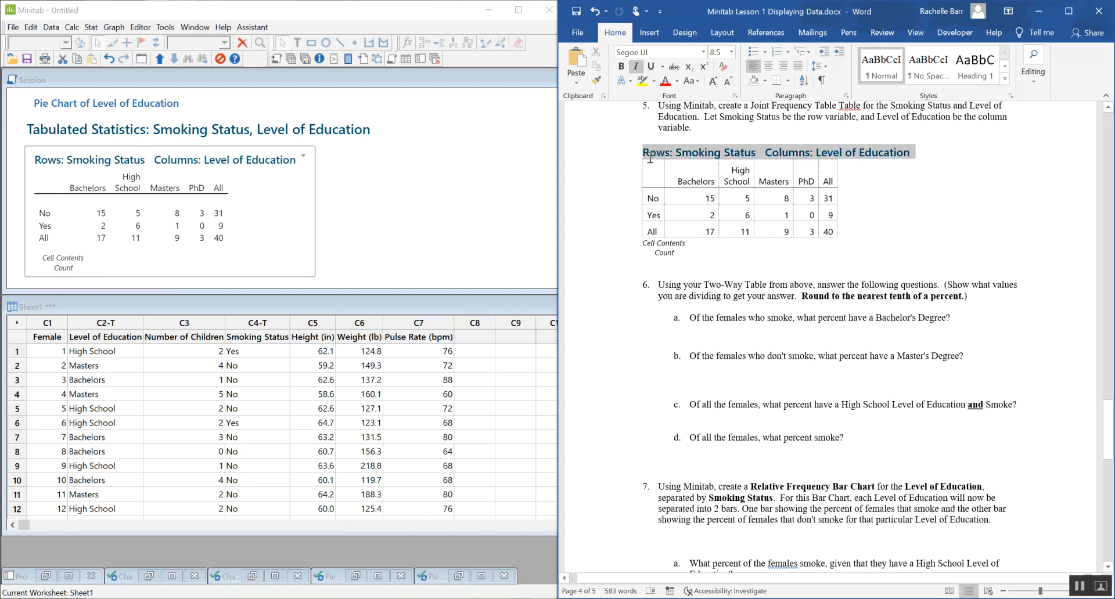
{"action": "left_click", "coordinate": [895, 231]}
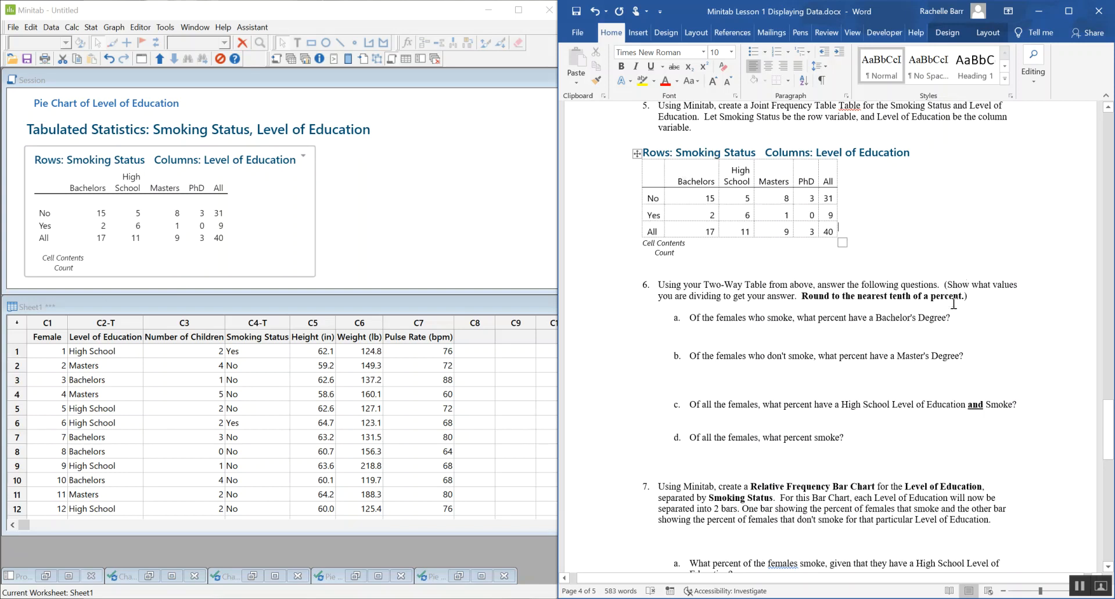
Remove a blank line between the frequency table and question 6
{"action": "scroll", "coordinate": [953, 304], "scroll_direction": "down", "scroll_amount": 1}
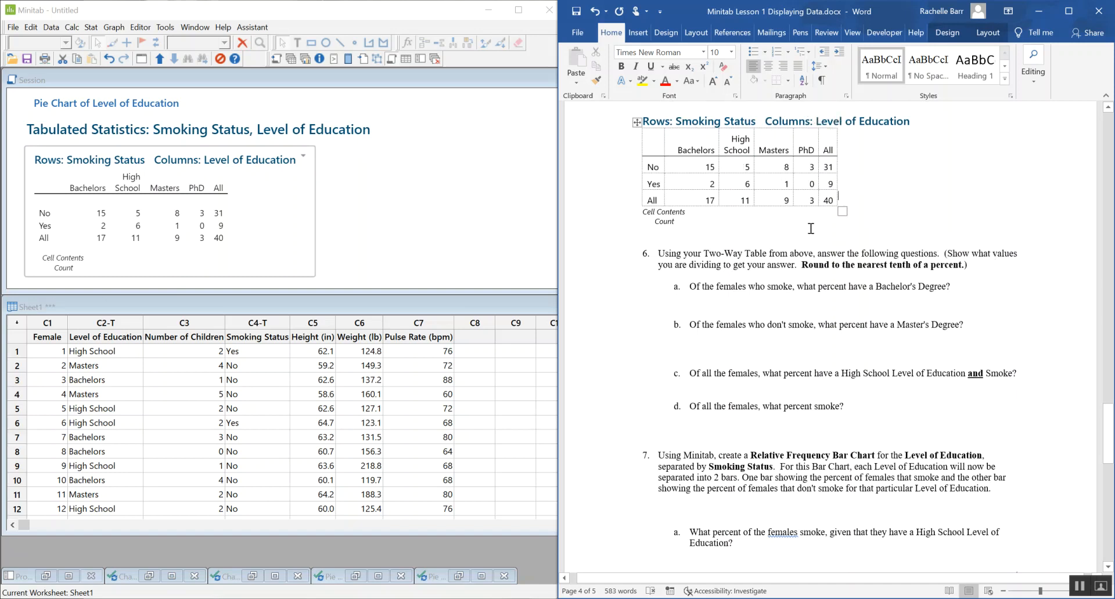
{"action": "left_click", "coordinate": [716, 243]}
{"action": "key", "text": "Delete"}
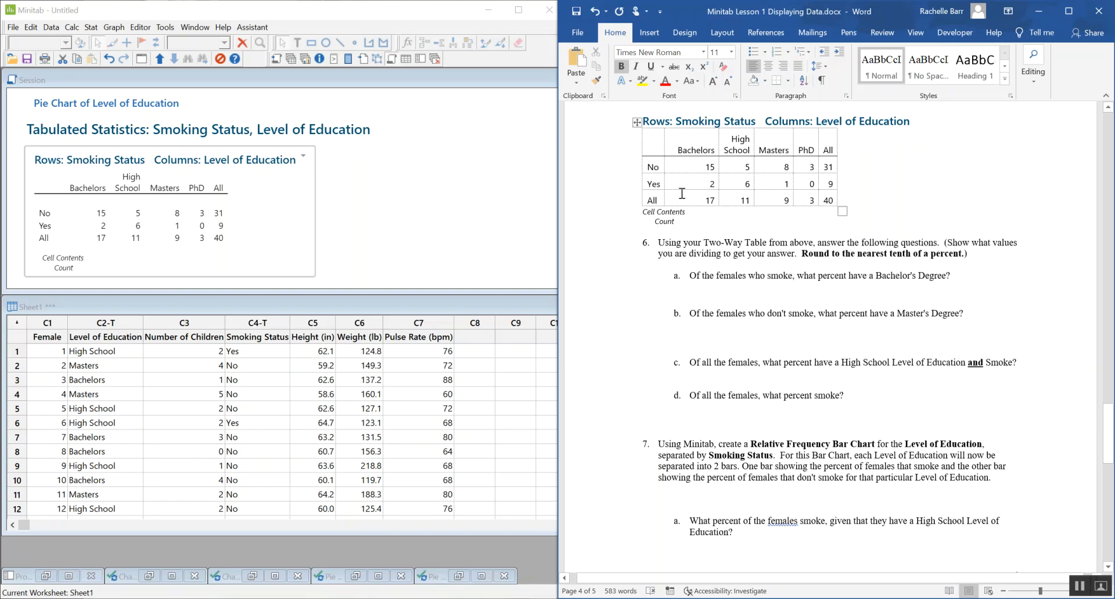
Answer question 6a with 2/9*100=22.22% in bold blue 16-point text, indented on the line below the question
{"action": "left_click", "coordinate": [642, 183]}
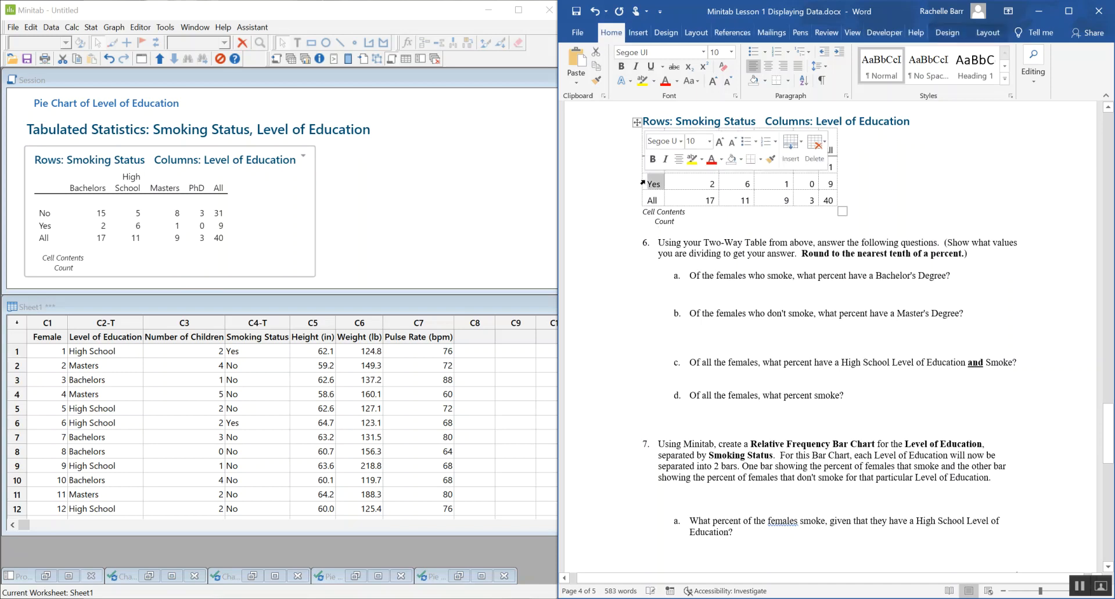
{"action": "left_click", "coordinate": [842, 183]}
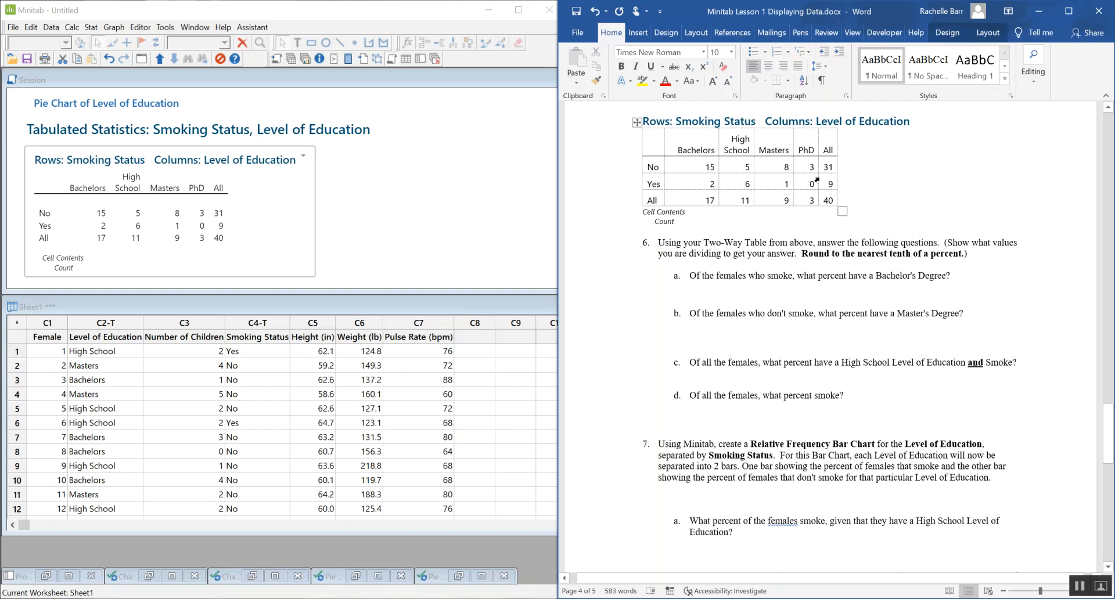
{"action": "left_click", "coordinate": [798, 292]}
{"action": "key", "text": "ctrl+v"}
{"action": "key", "text": "Tab"}
{"action": "key", "text": "Tab"}
{"action": "type", "text": "2/"}
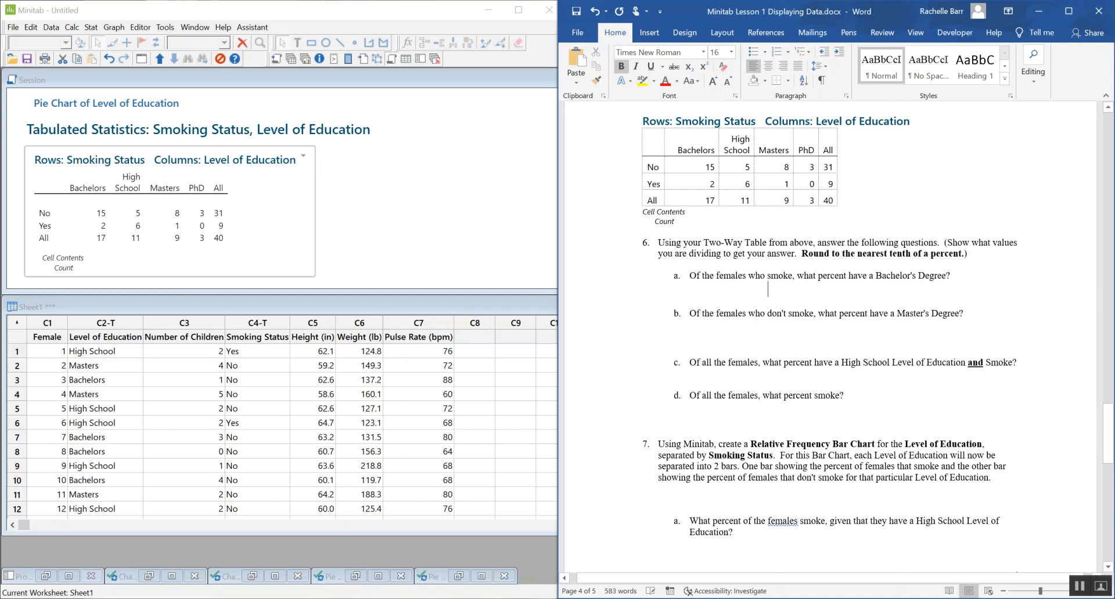
{"action": "type", "text": "9"}
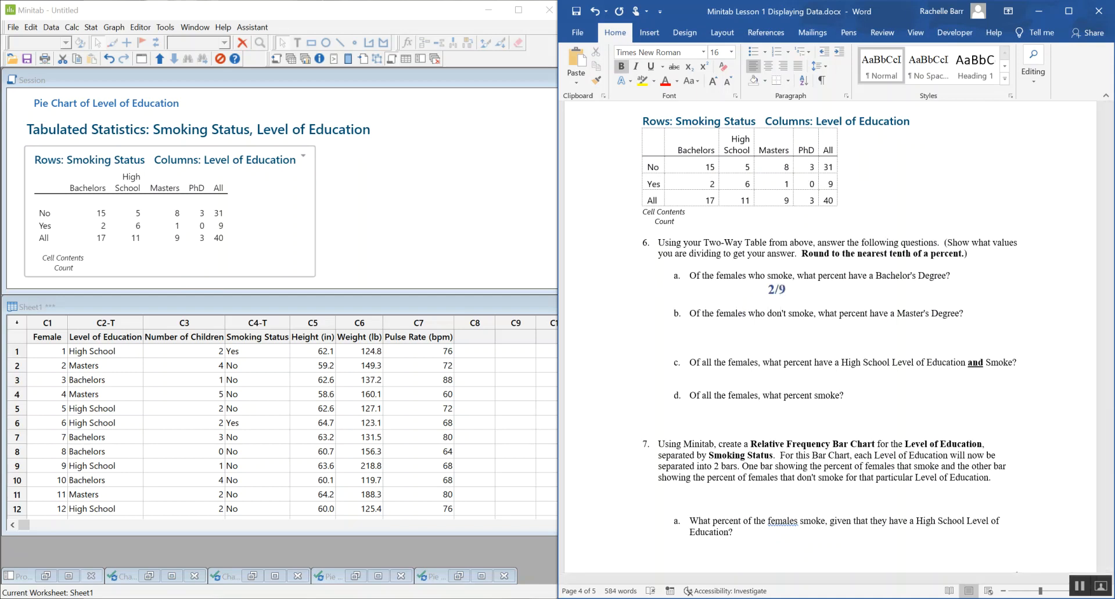
{"action": "type", "text": "*100="}
{"action": "type", "text": "22.22%"}
Answer question 6b with 8/31*100=25.81% on the indented line below the question
{"action": "left_click", "coordinate": [801, 335]}
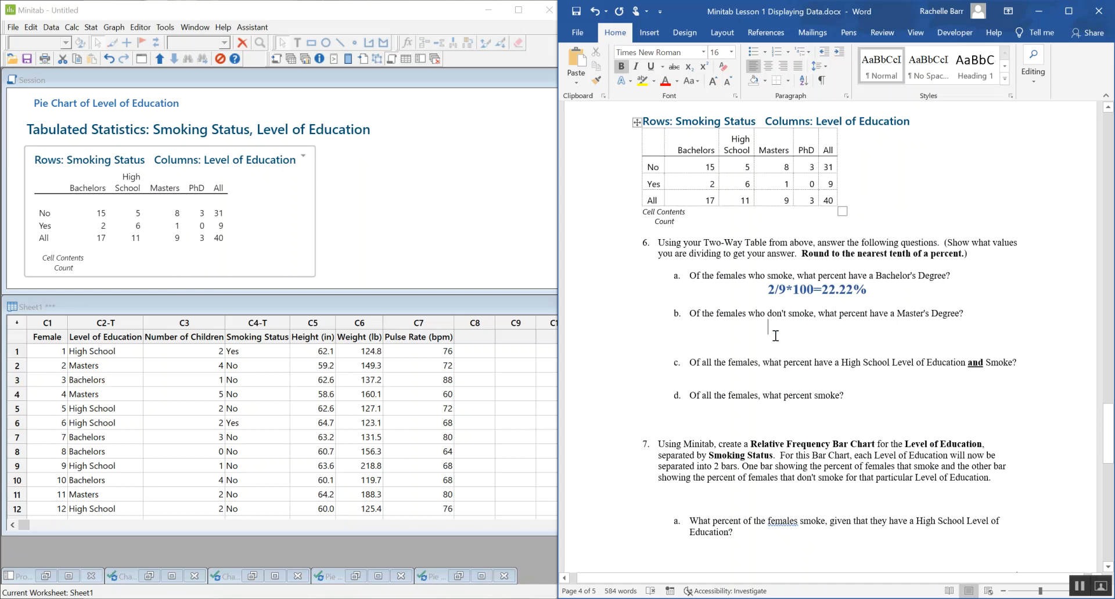
{"action": "type", "text": "8/31"}
{"action": "type", "text": "="}
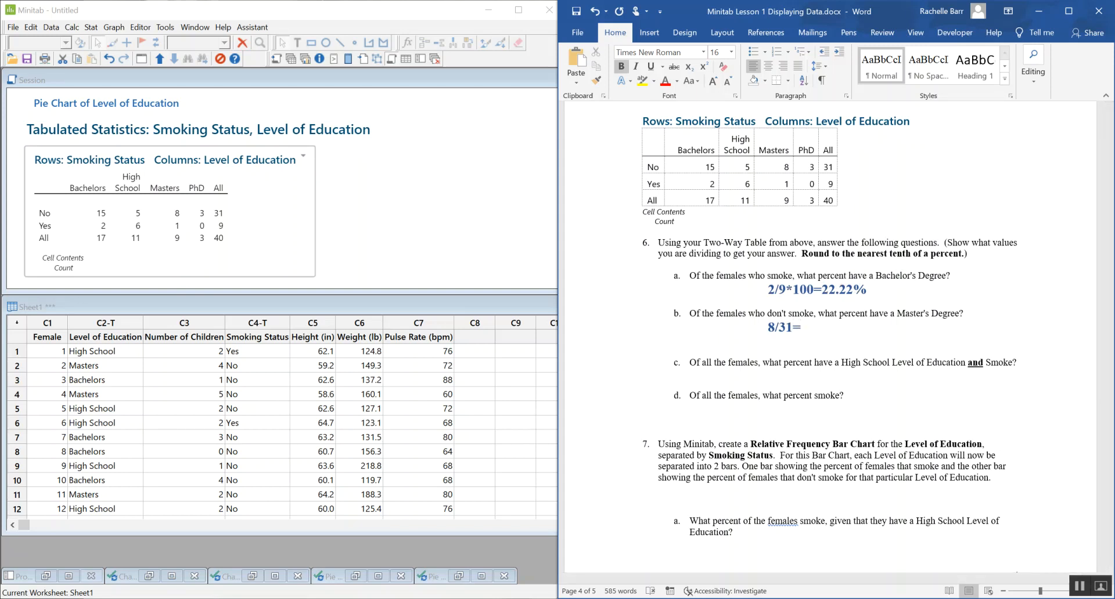
{"action": "type", "text": "25"}
{"action": "type", "text": "*1"}
{"action": "type", "text": "00"}
{"action": "type", "text": "81"}
{"action": "type", "text": "%"}
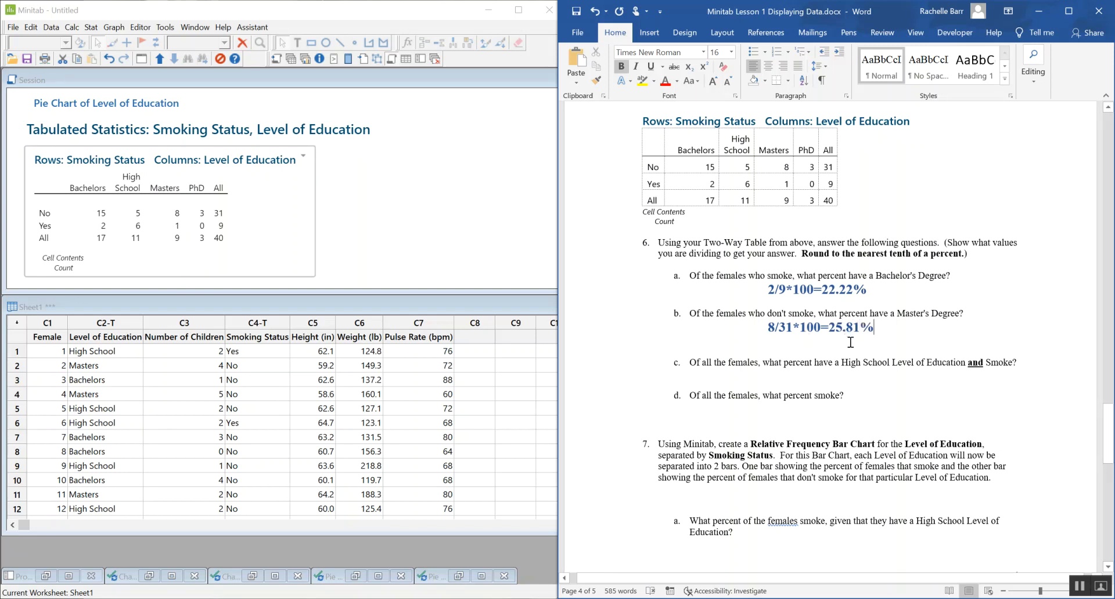
{"action": "scroll", "coordinate": [847, 337], "scroll_direction": "down", "scroll_amount": 1}
{"action": "left_click", "coordinate": [787, 343]}
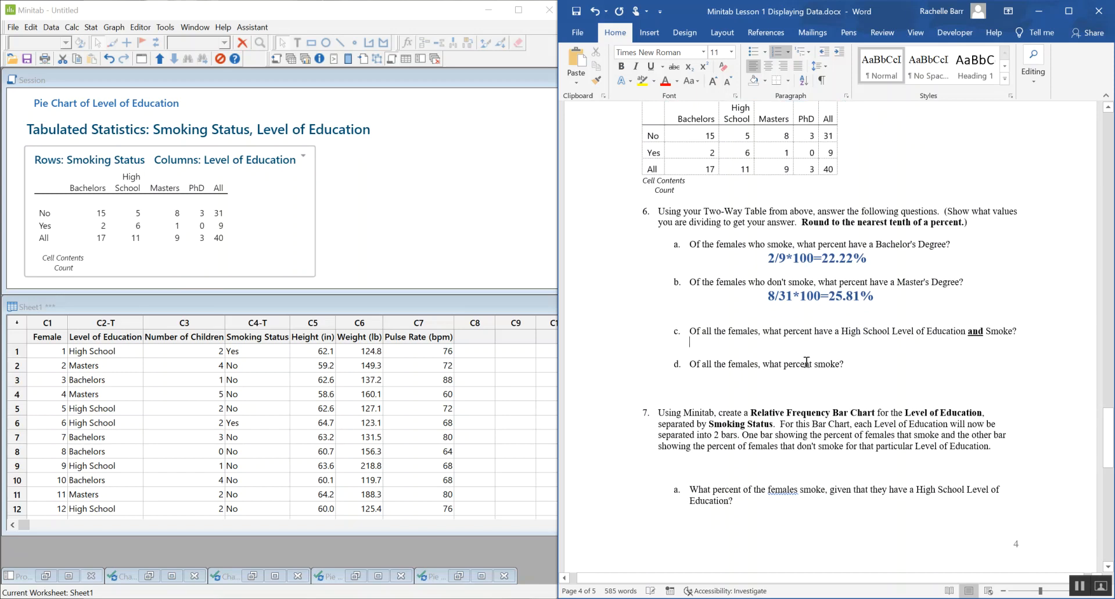
{"action": "left_click", "coordinate": [713, 81]}
{"action": "left_click", "coordinate": [713, 81]}
{"action": "left_click", "coordinate": [713, 81]}
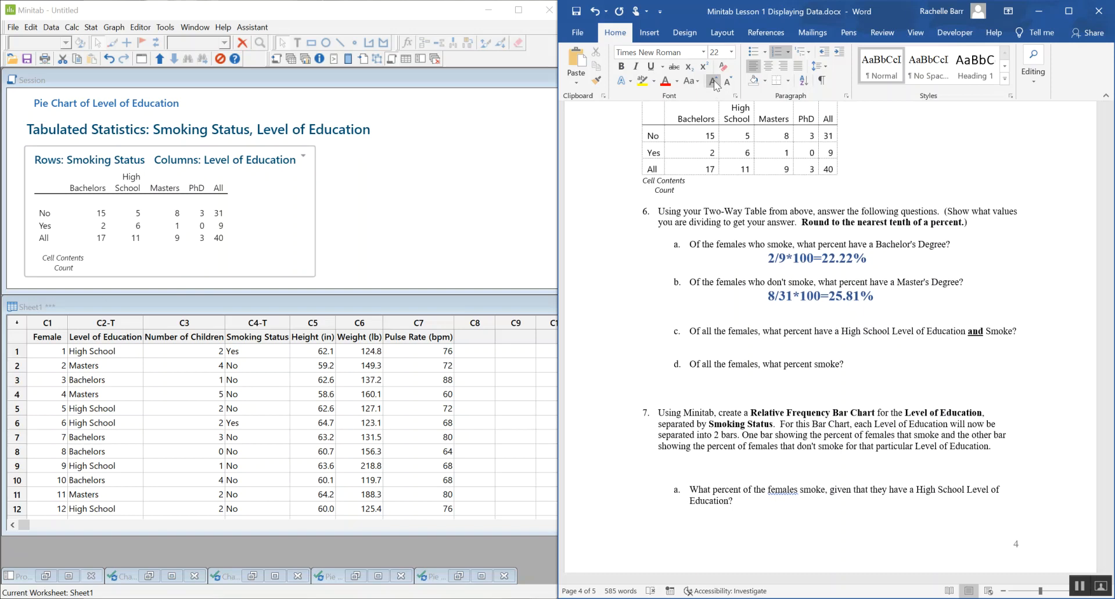
{"action": "key", "text": "Tab"}
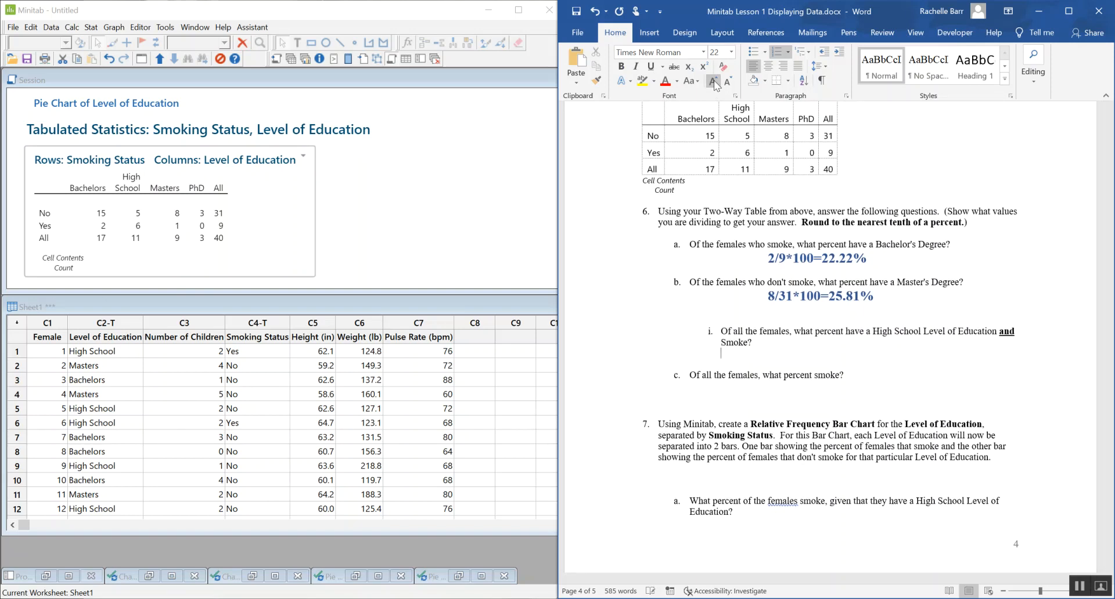
{"action": "key", "text": "ctrl+z"}
{"action": "key", "text": "ctrl+z"}
Answer question 6c with 6/40*100=15%, indented on the line just above question 6d
{"action": "key", "text": "Tab"}
{"action": "key", "text": "Tab"}
{"action": "key", "text": "Tab"}
{"action": "key", "text": "Tab"}
{"action": "key", "text": "Tab"}
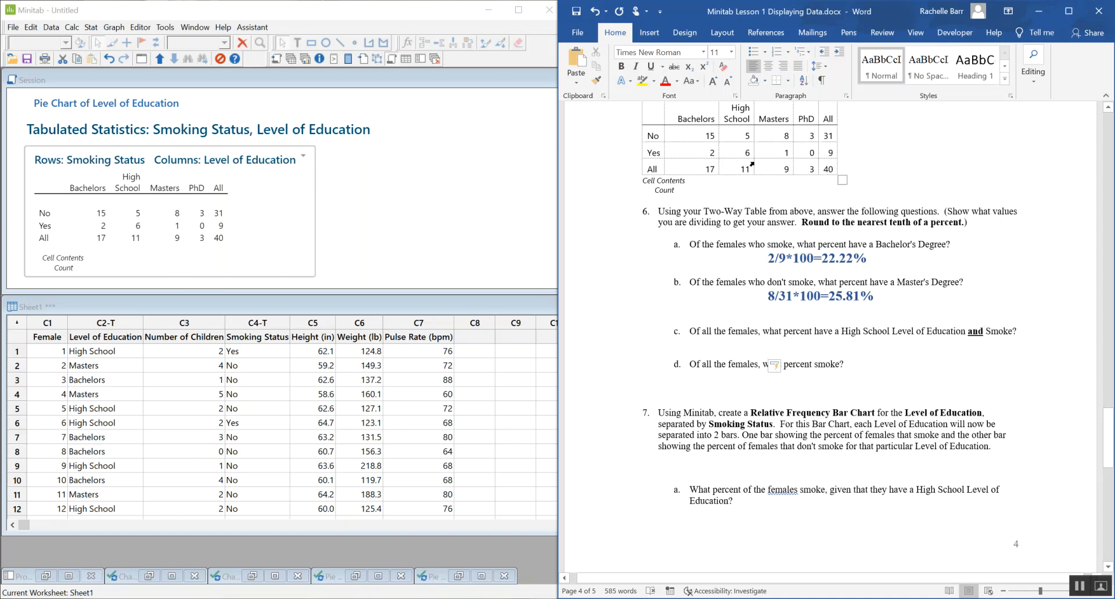
{"action": "type", "text": "6/4"}
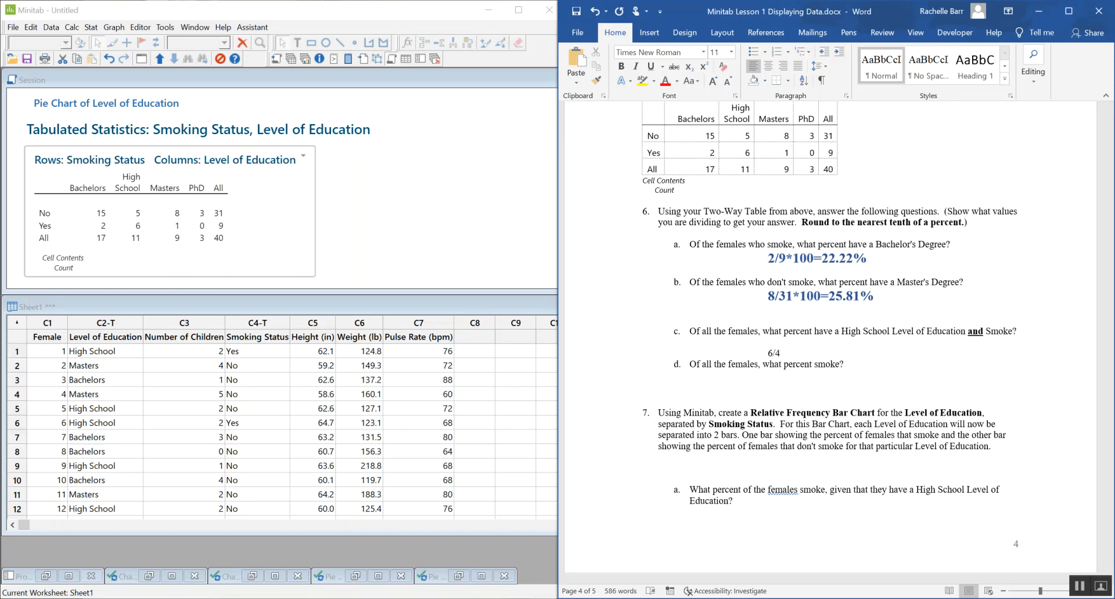
{"action": "type", "text": "1=15"}
{"action": "type", "text": "%"}
Copy the bold blue formatting of the 6b answer onto the 6c answer with Format Painter
{"action": "left_click", "coordinate": [834, 302]}
{"action": "left_click", "coordinate": [596, 80]}
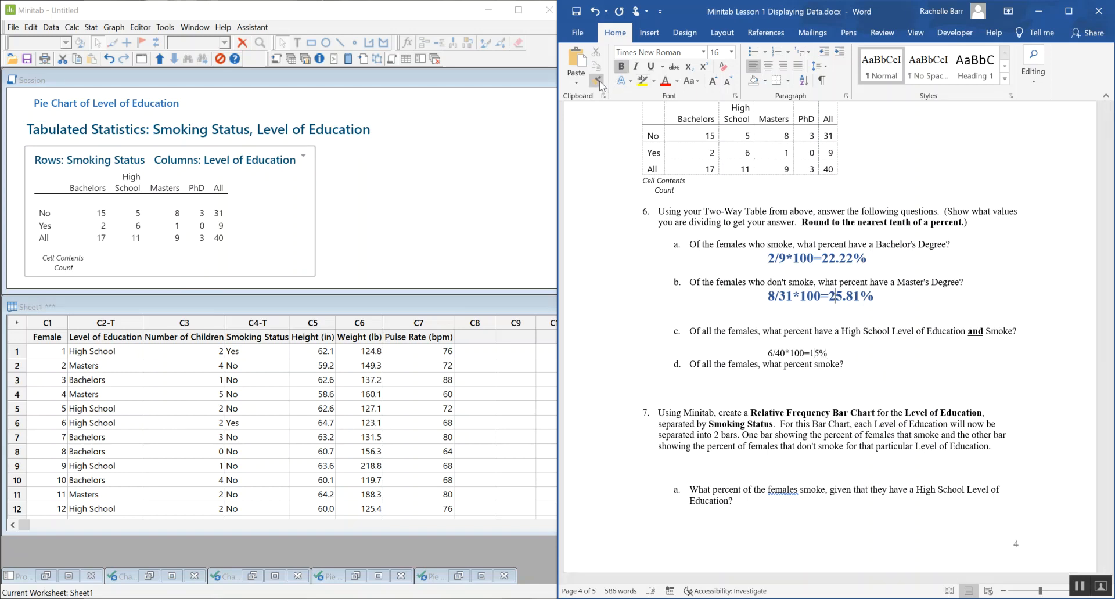
{"action": "left_click_drag", "start_coordinate": [838, 355], "coordinate": [765, 355]}
Answer question 6d with 9/40*100=22.5% in matching bold blue text, indented on the line below the question
{"action": "left_click", "coordinate": [849, 396]}
{"action": "left_click", "coordinate": [753, 390]}
{"action": "key", "text": "Tab"}
{"action": "key", "text": "Tab"}
{"action": "key", "text": "Tab"}
{"action": "key", "text": "Tab"}
{"action": "key", "text": "Tab"}
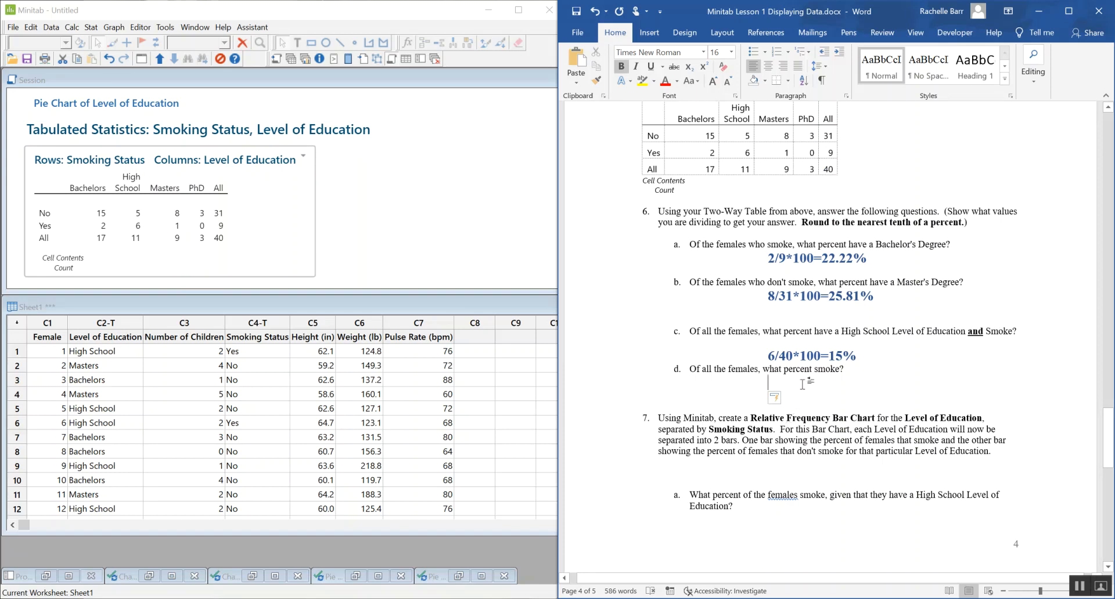
{"action": "type", "text": "40"}
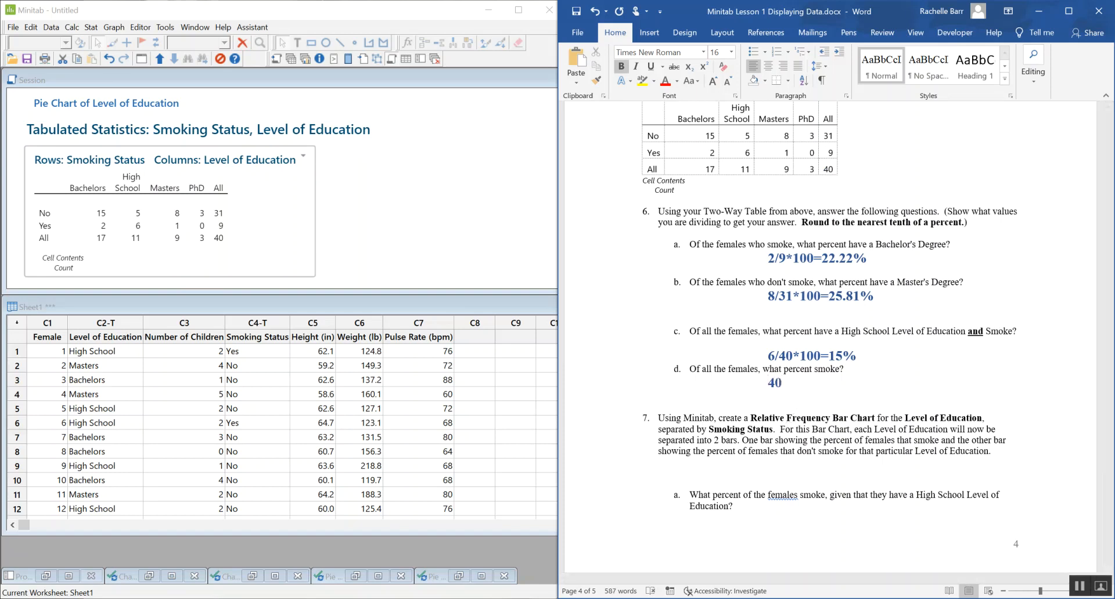
{"action": "type", "text": "/"}
{"action": "type", "text": "9"}
{"action": "type", "text": "%"}
{"action": "left_click", "coordinate": [805, 383]}
{"action": "type", "text": "*100"}
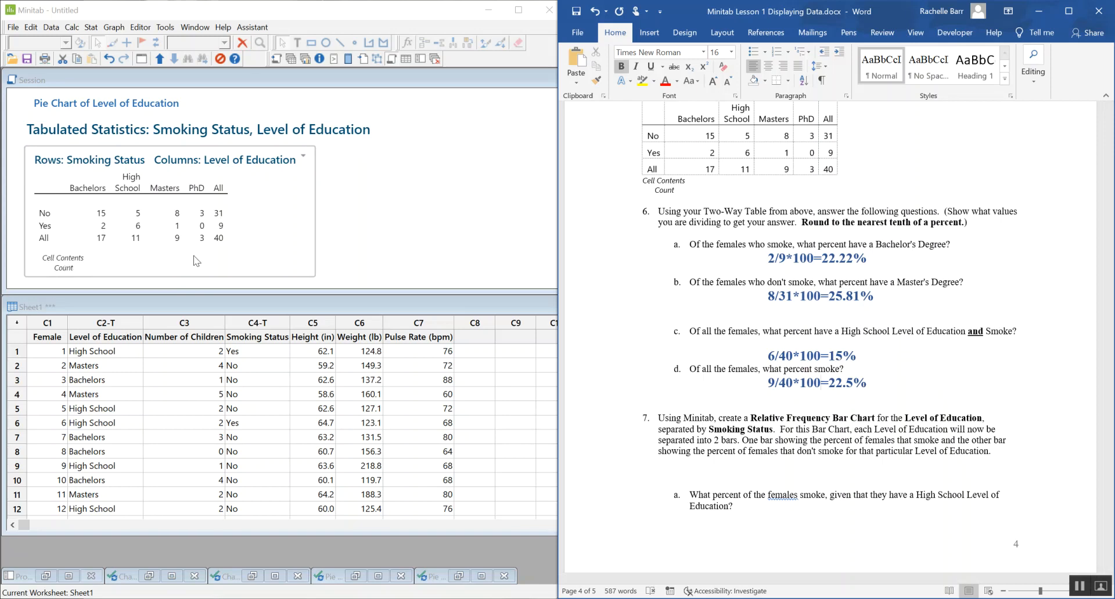
Rerun the Smoking Status by Level of Education cross tabulation displaying counts, row percents, column percents and total percents
{"action": "left_click", "coordinate": [142, 58]}
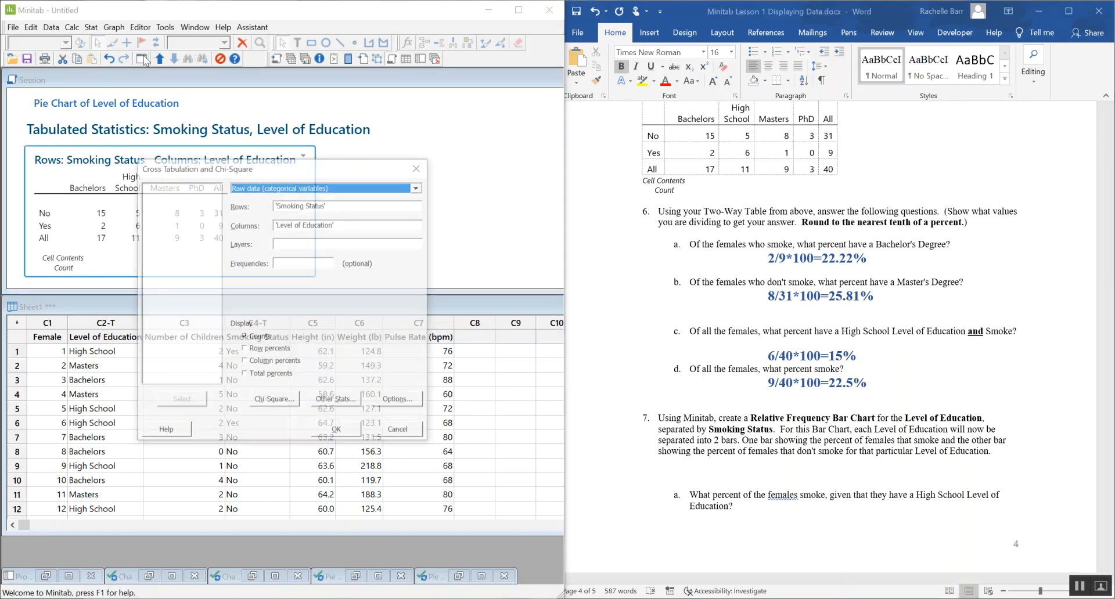
{"action": "left_click_drag", "start_coordinate": [224, 169], "coordinate": [157, 61]}
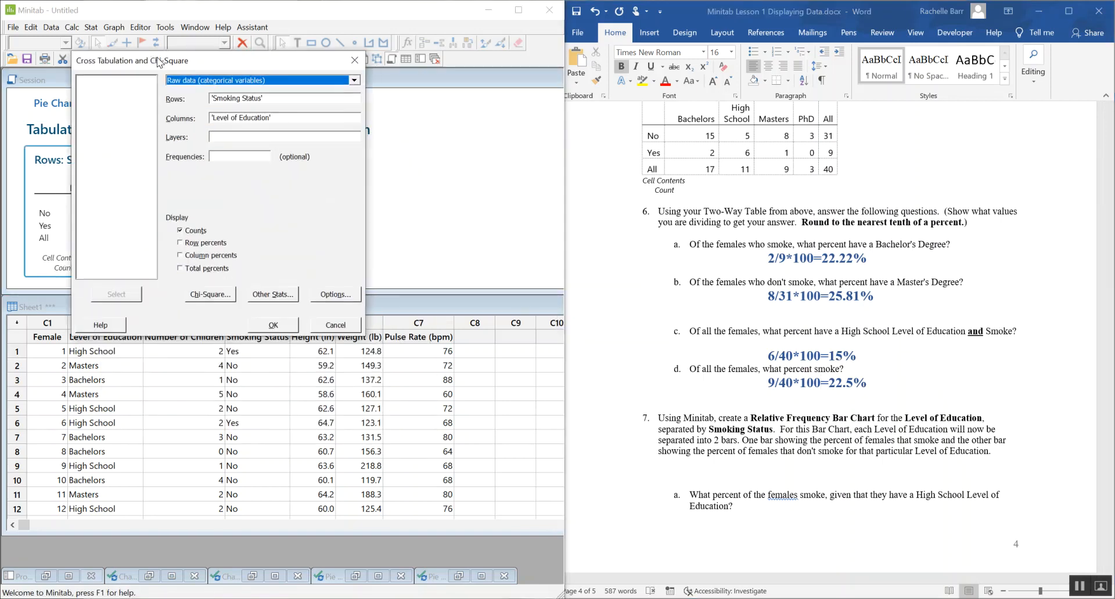
{"action": "left_click", "coordinate": [180, 243]}
{"action": "left_click", "coordinate": [180, 256]}
{"action": "left_click", "coordinate": [180, 268]}
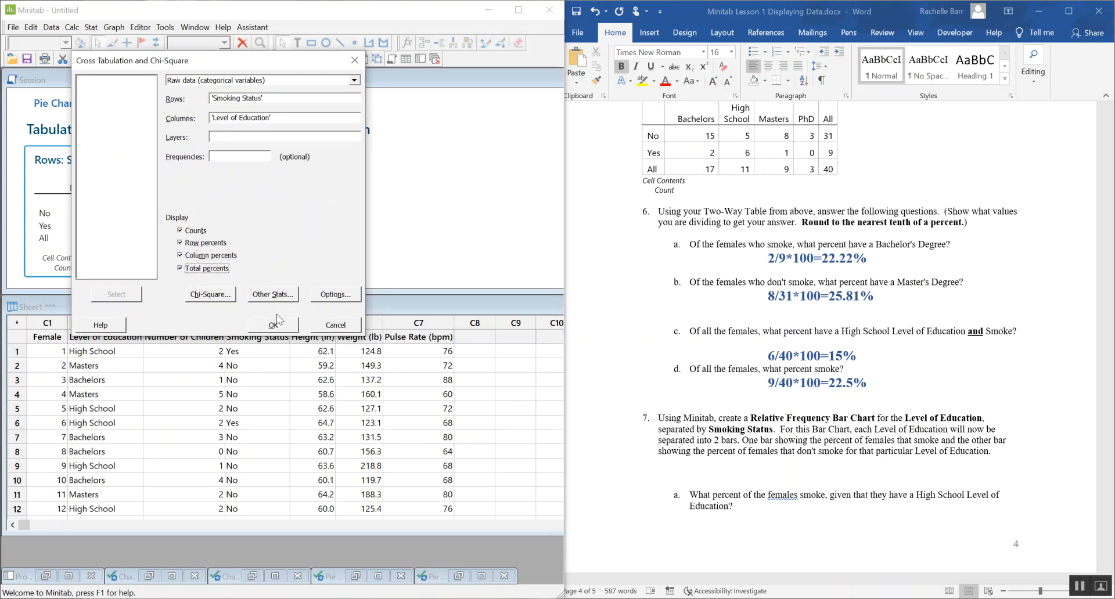
{"action": "left_click", "coordinate": [278, 328]}
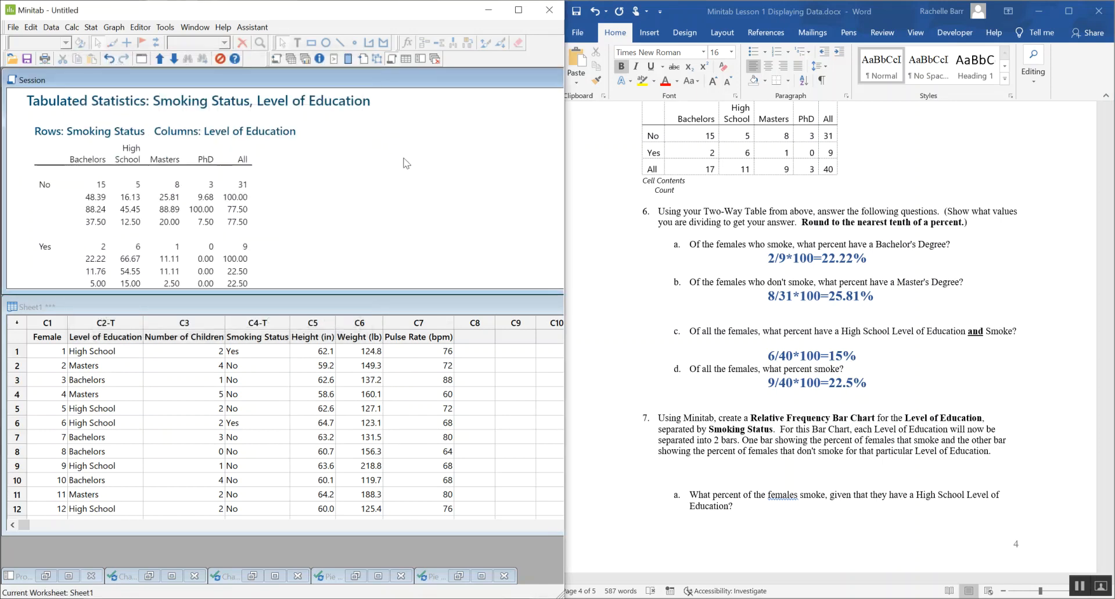
Examine the new two-way table and its cell contents legend, comparing its percentages with the answers to question 6
{"action": "left_click_drag", "start_coordinate": [364, 291], "coordinate": [357, 423]}
{"action": "scroll", "coordinate": [343, 250], "scroll_direction": "down", "scroll_amount": 3}
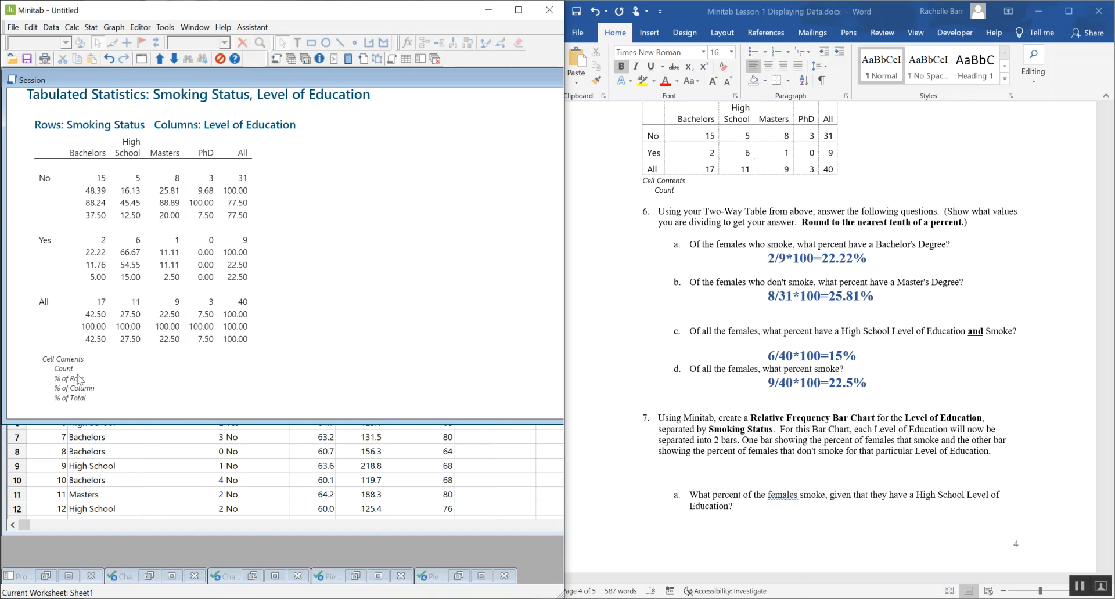
{"action": "left_click_drag", "start_coordinate": [173, 420], "coordinate": [207, 307]}
{"action": "scroll", "coordinate": [292, 214], "scroll_direction": "down", "scroll_amount": 1}
{"action": "scroll", "coordinate": [295, 217], "scroll_direction": "down", "scroll_amount": 2}
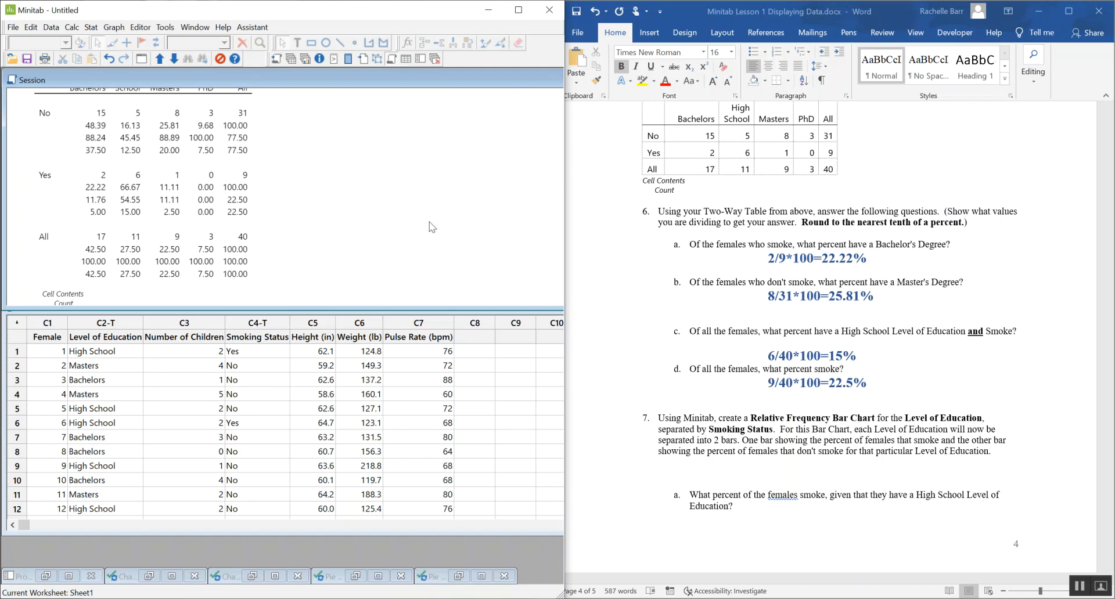
{"action": "scroll", "coordinate": [433, 225], "scroll_direction": "down", "scroll_amount": 2}
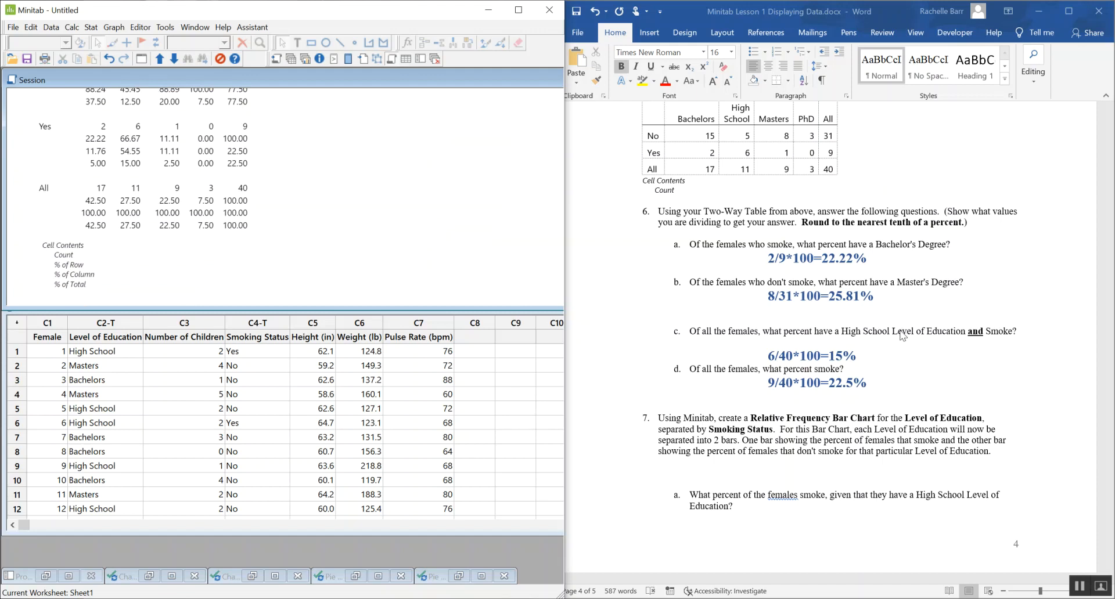
{"action": "scroll", "coordinate": [230, 207], "scroll_direction": "up", "scroll_amount": 3}
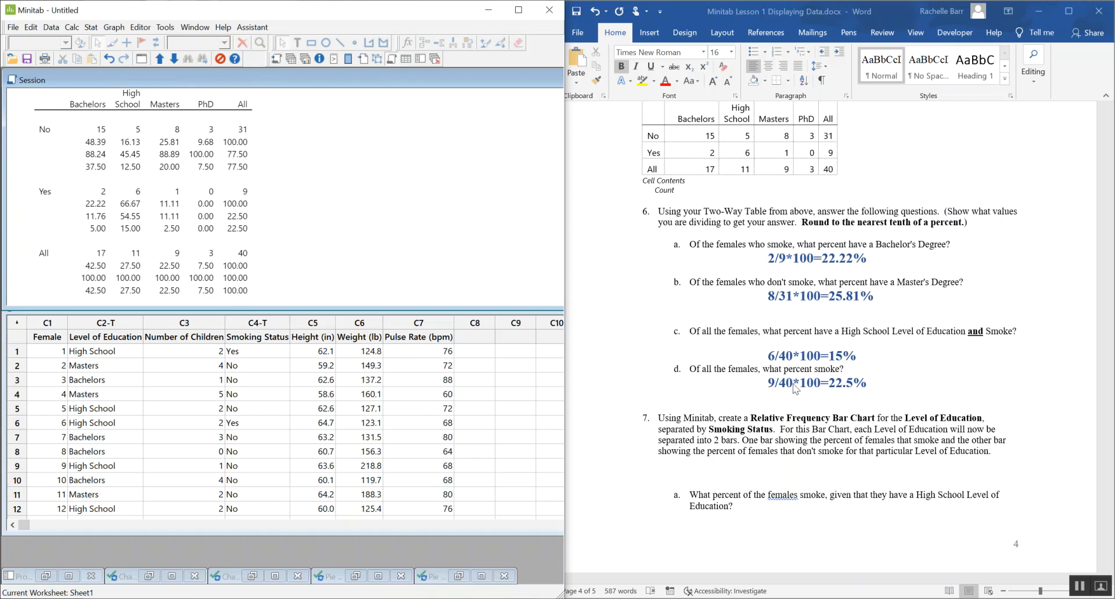
Insert an extra blank line in the Word document between the question 7 text and question 7a
{"action": "scroll", "coordinate": [835, 403], "scroll_direction": "down", "scroll_amount": 2}
{"action": "scroll", "coordinate": [836, 403], "scroll_direction": "down", "scroll_amount": 4}
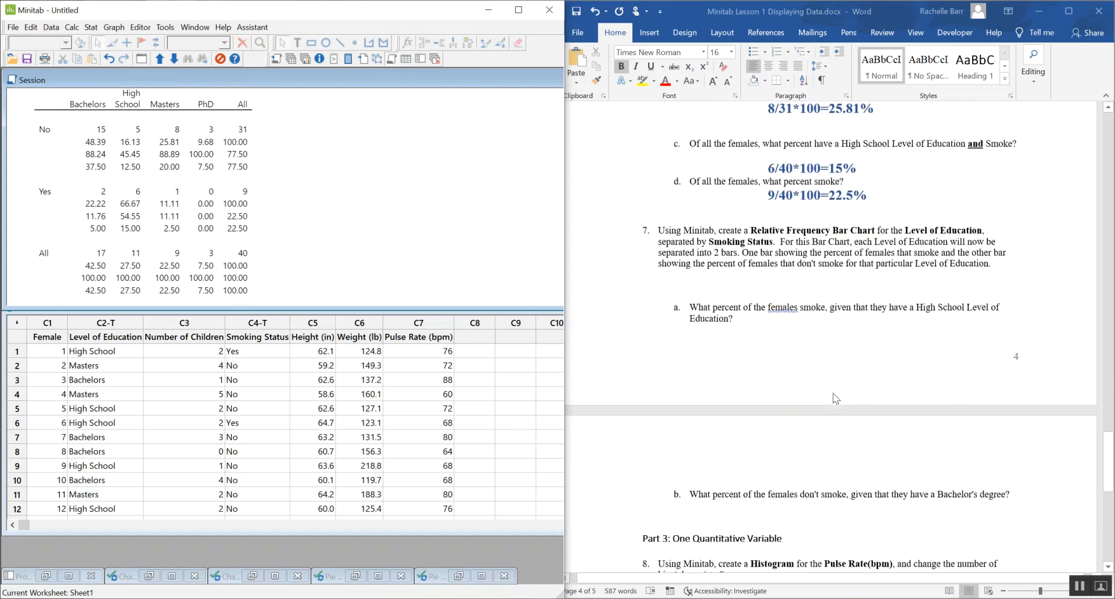
{"action": "scroll", "coordinate": [836, 399], "scroll_direction": "down", "scroll_amount": 2}
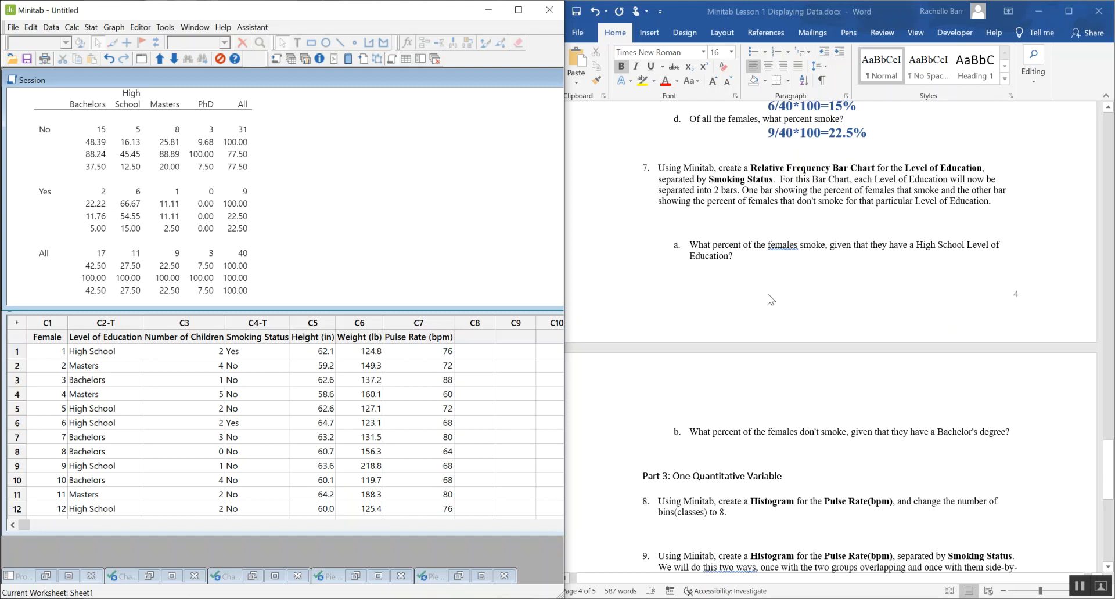
{"action": "left_click", "coordinate": [724, 216]}
{"action": "left_click", "coordinate": [710, 213]}
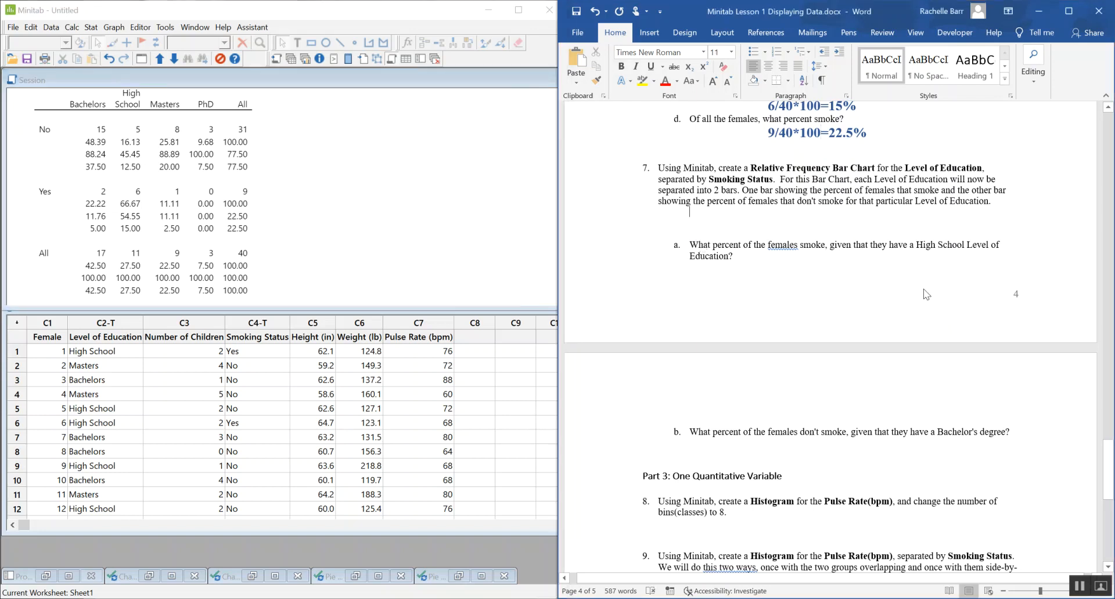
{"action": "key", "text": "Return"}
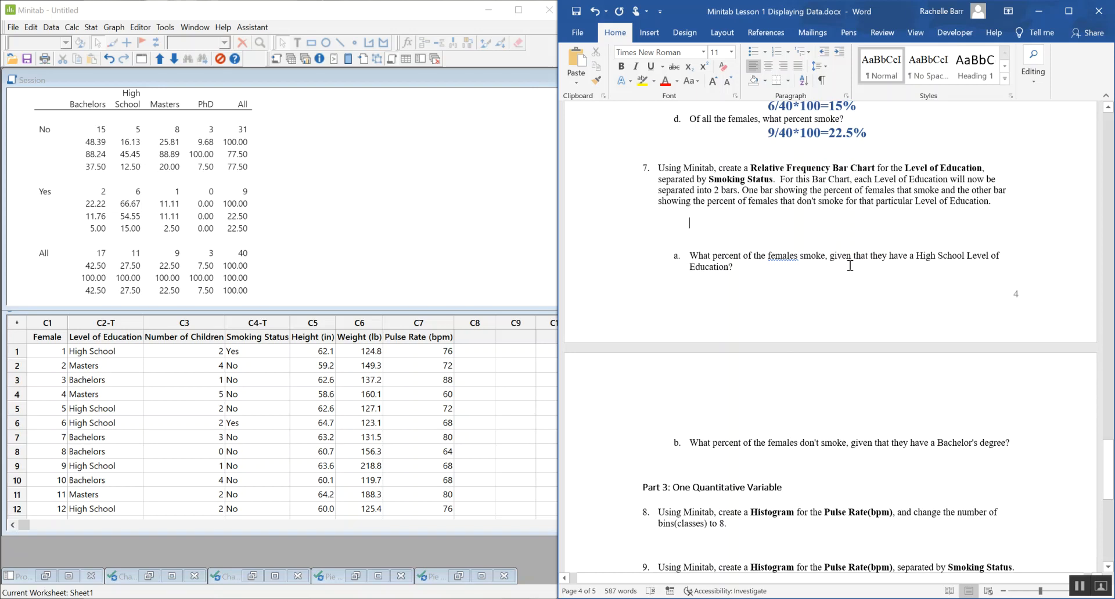
{"action": "scroll", "coordinate": [859, 470], "scroll_direction": "up", "scroll_amount": 3}
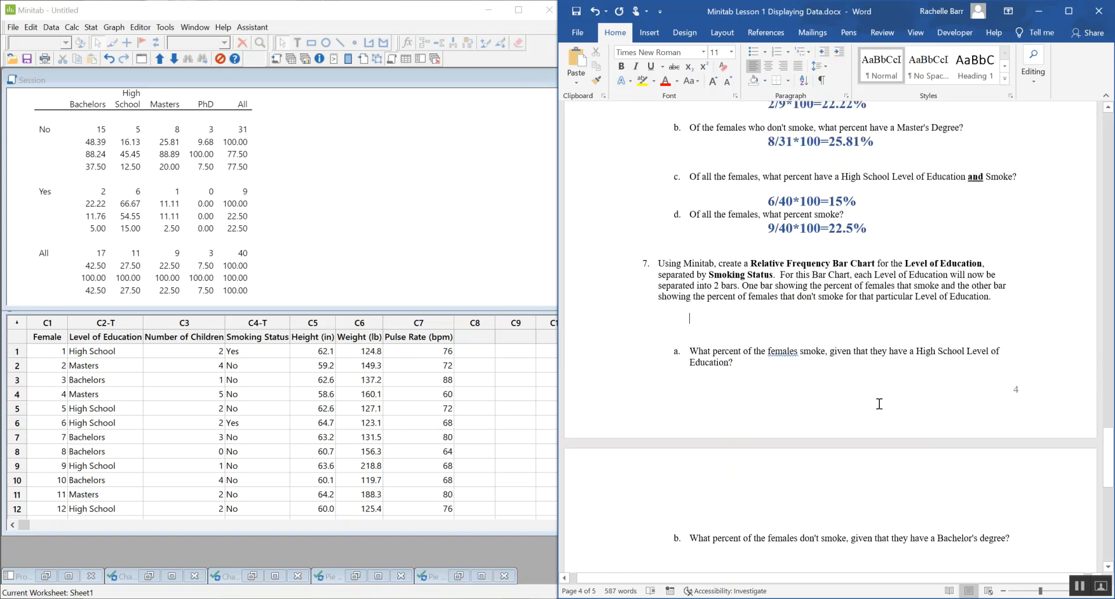
{"action": "scroll", "coordinate": [895, 496], "scroll_direction": "down", "scroll_amount": 2}
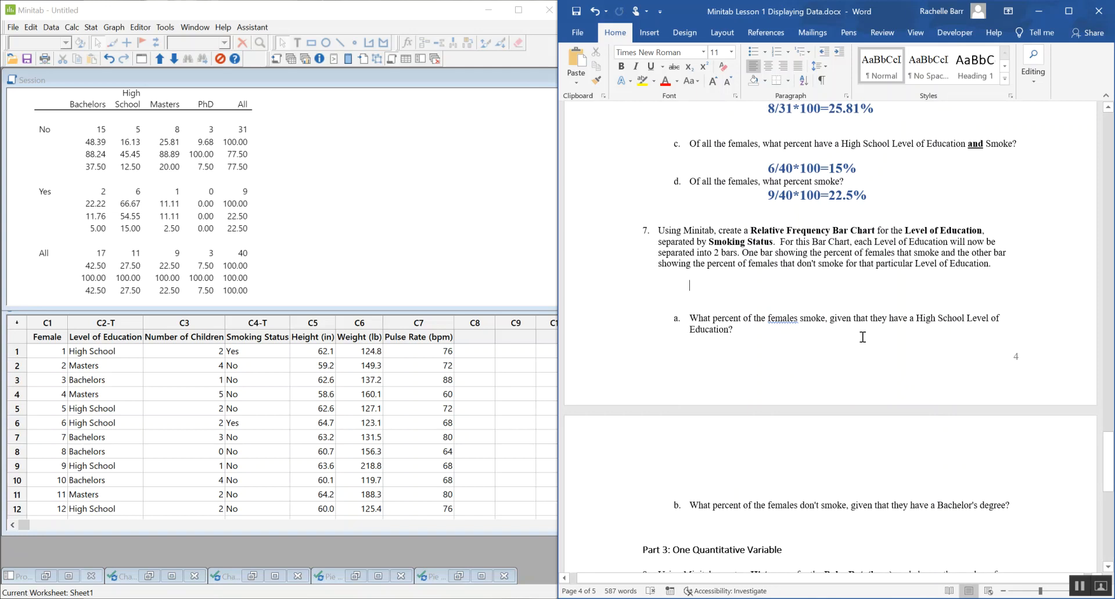
{"action": "left_click", "coordinate": [115, 27]}
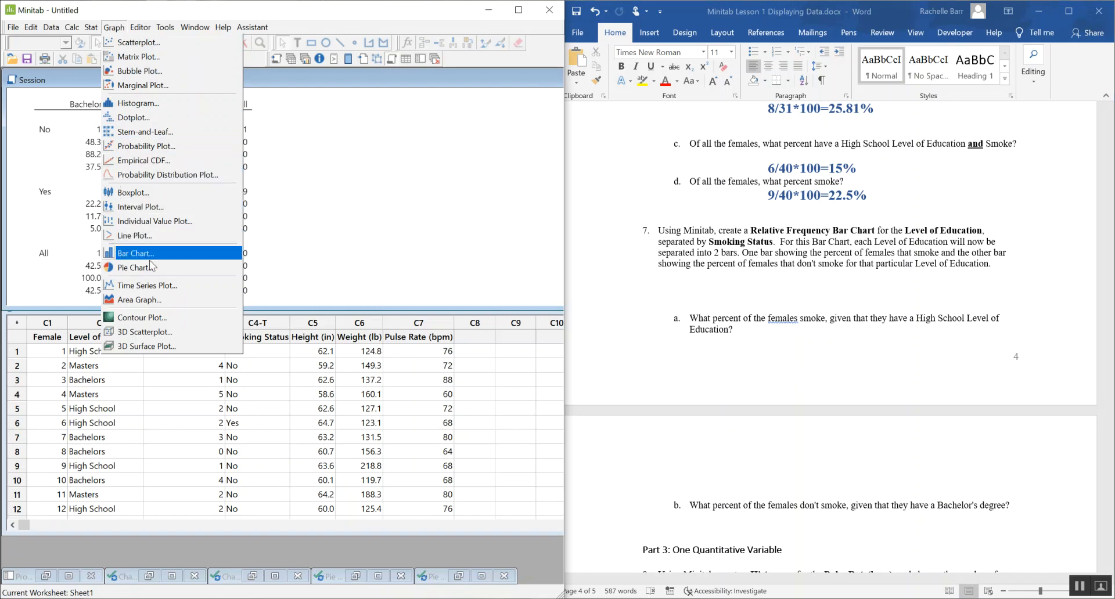
{"action": "left_click", "coordinate": [133, 267]}
{"action": "left_click", "coordinate": [418, 397]}
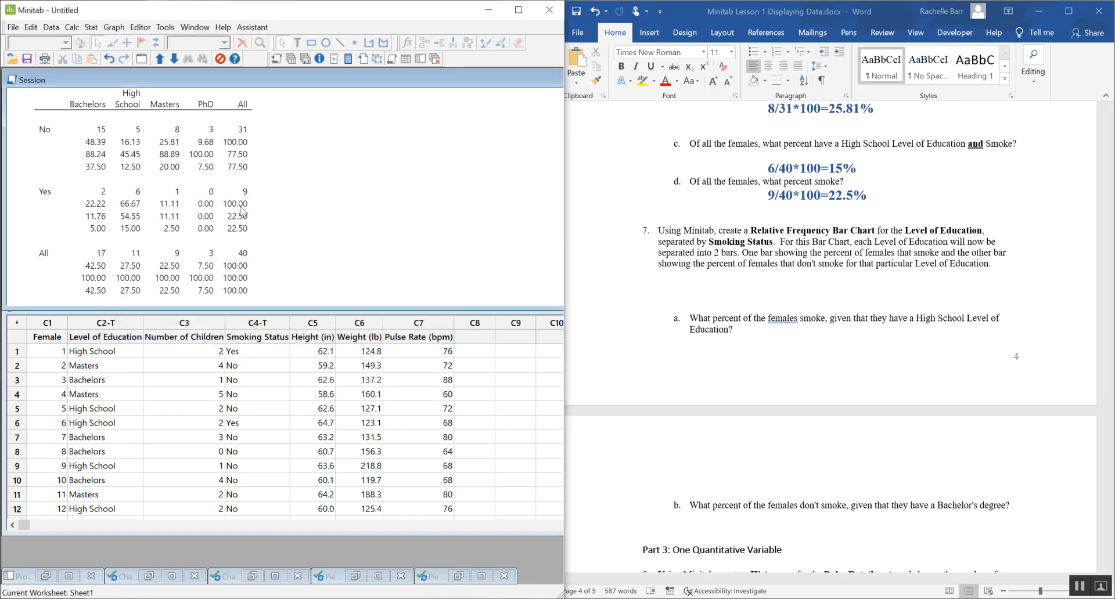
Create a stacked bar chart of counts of unique values in Minitab with Level of Education outermost and Smoking Status second
{"action": "left_click", "coordinate": [114, 27]}
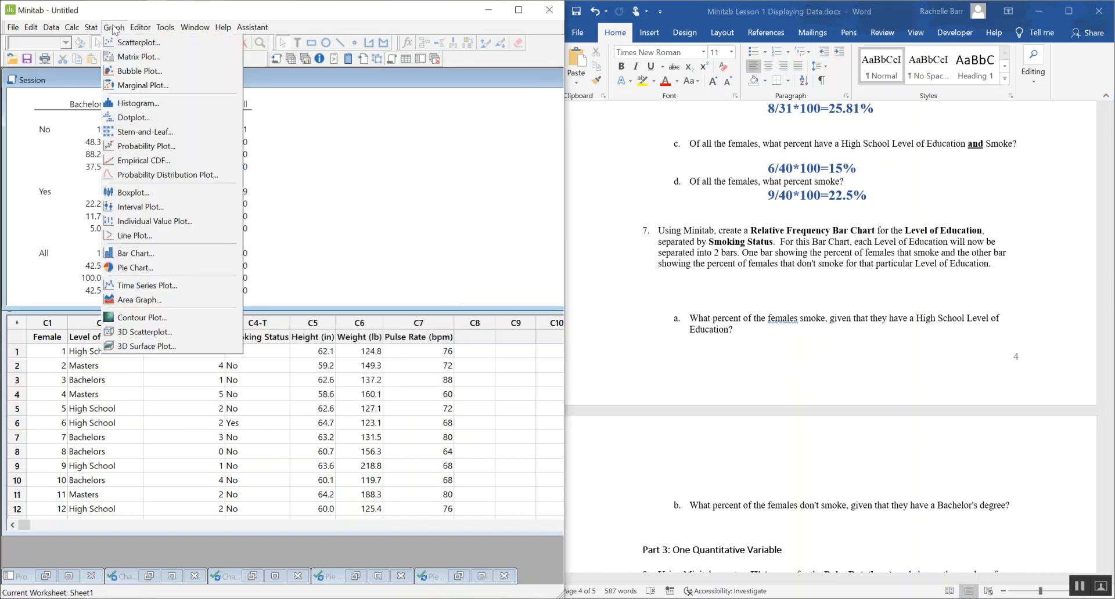
{"action": "left_click", "coordinate": [239, 253]}
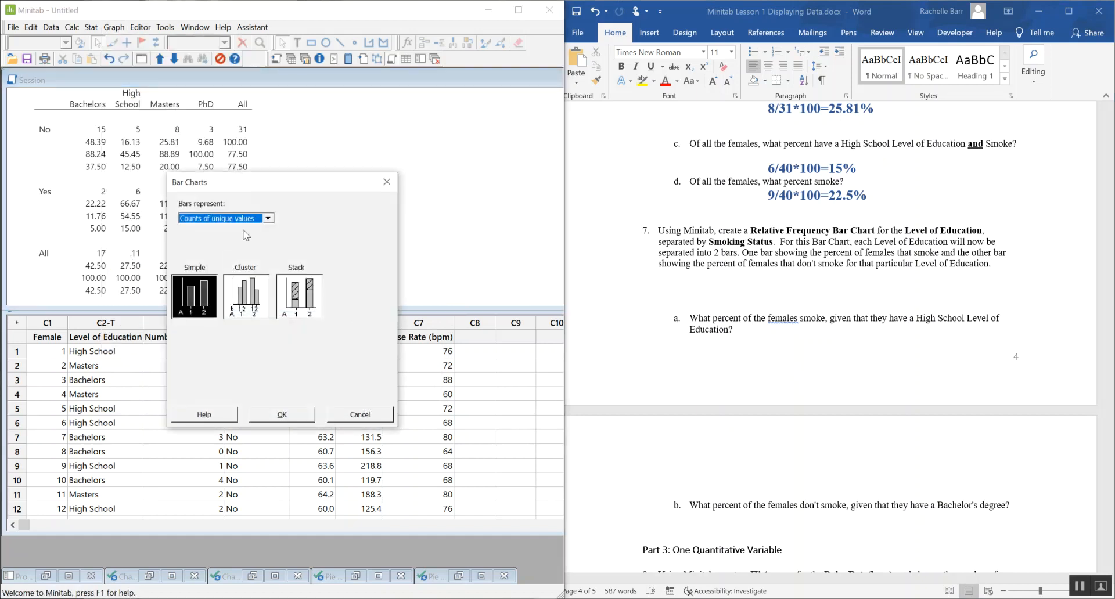
{"action": "left_click_drag", "start_coordinate": [304, 182], "coordinate": [286, 85]}
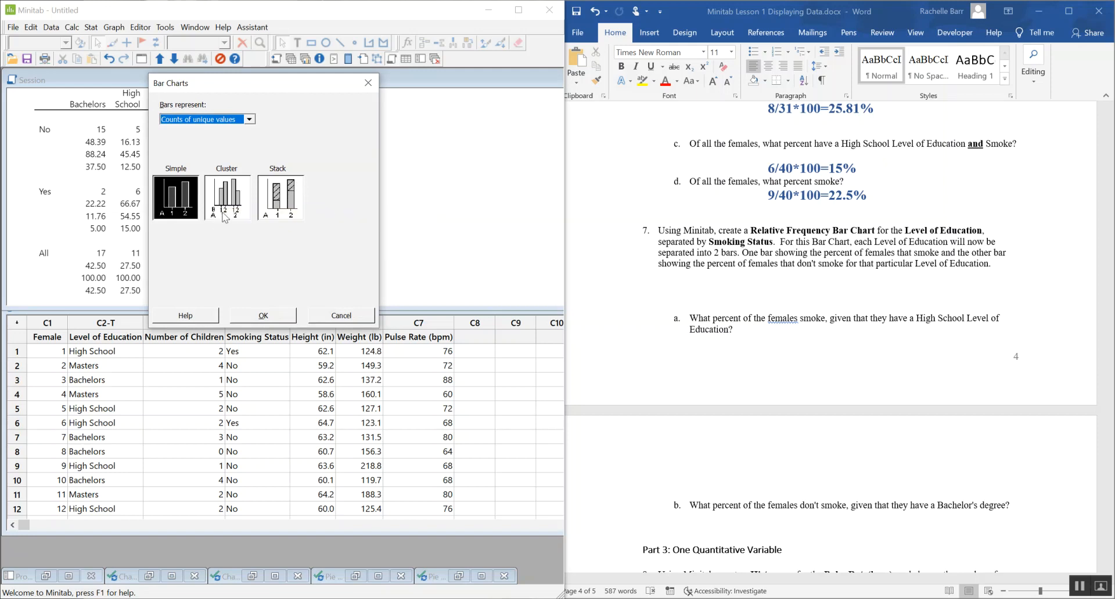
{"action": "left_click", "coordinate": [288, 210]}
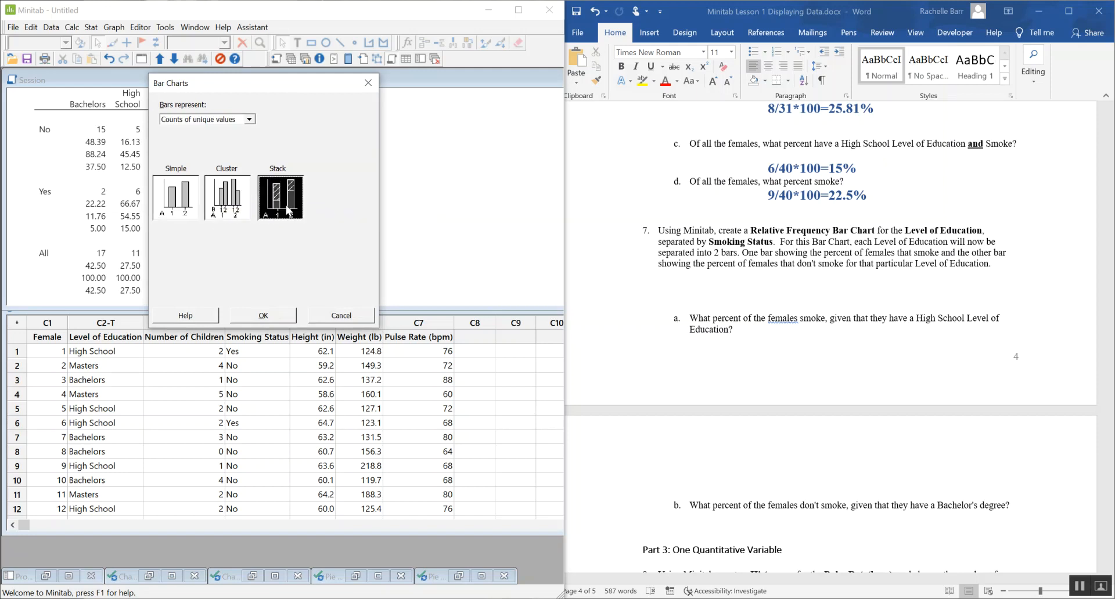
{"action": "left_click", "coordinate": [249, 318]}
{"action": "left_click_drag", "start_coordinate": [300, 200], "coordinate": [250, 103]}
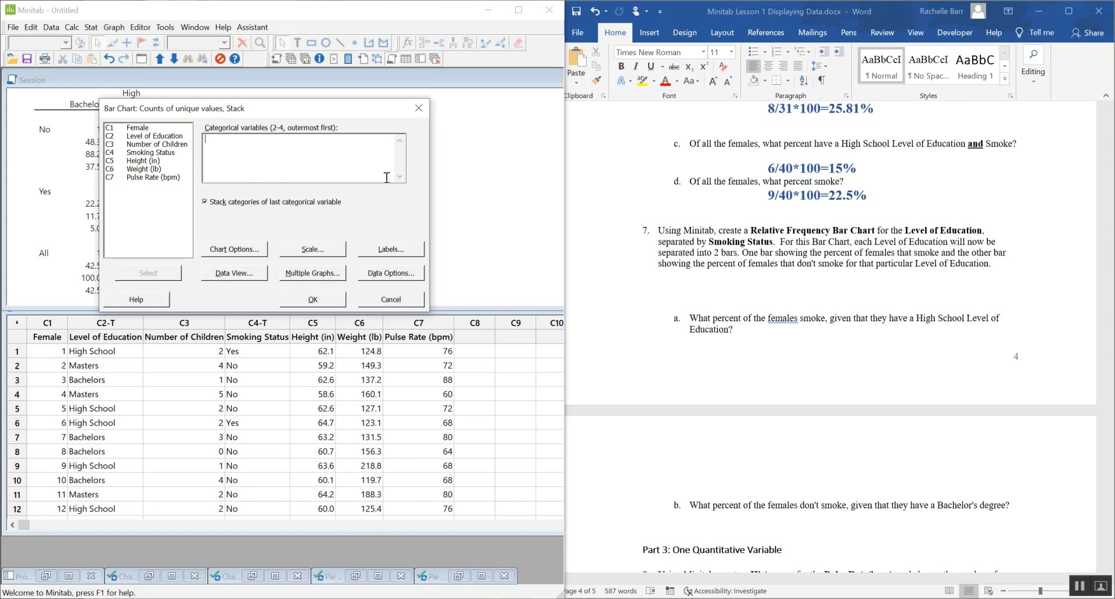
{"action": "double_click", "coordinate": [173, 138]}
{"action": "double_click", "coordinate": [167, 153]}
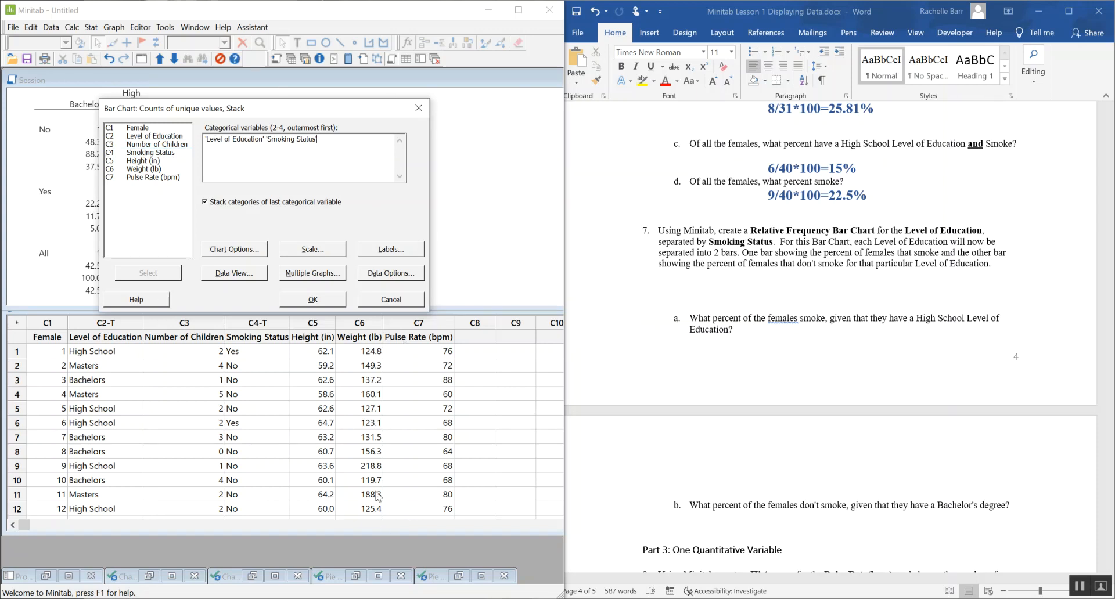
{"action": "left_click", "coordinate": [311, 299]}
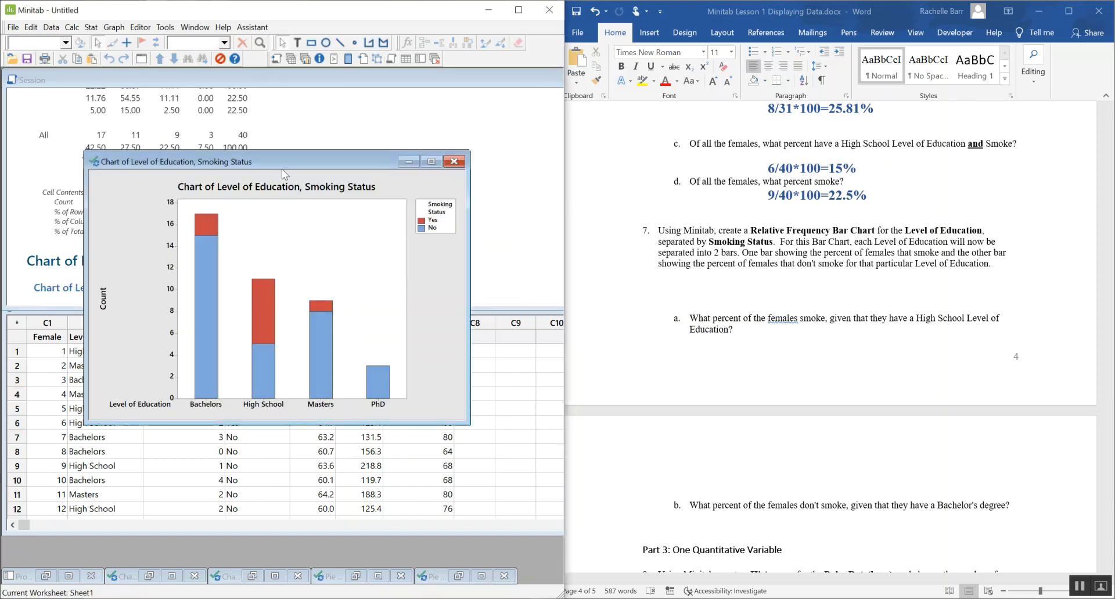
Enlarge the stacked count chart's window and inspect the PhD bar and both segments of the Bachelors bar
{"action": "left_click_drag", "start_coordinate": [284, 174], "coordinate": [244, 116]}
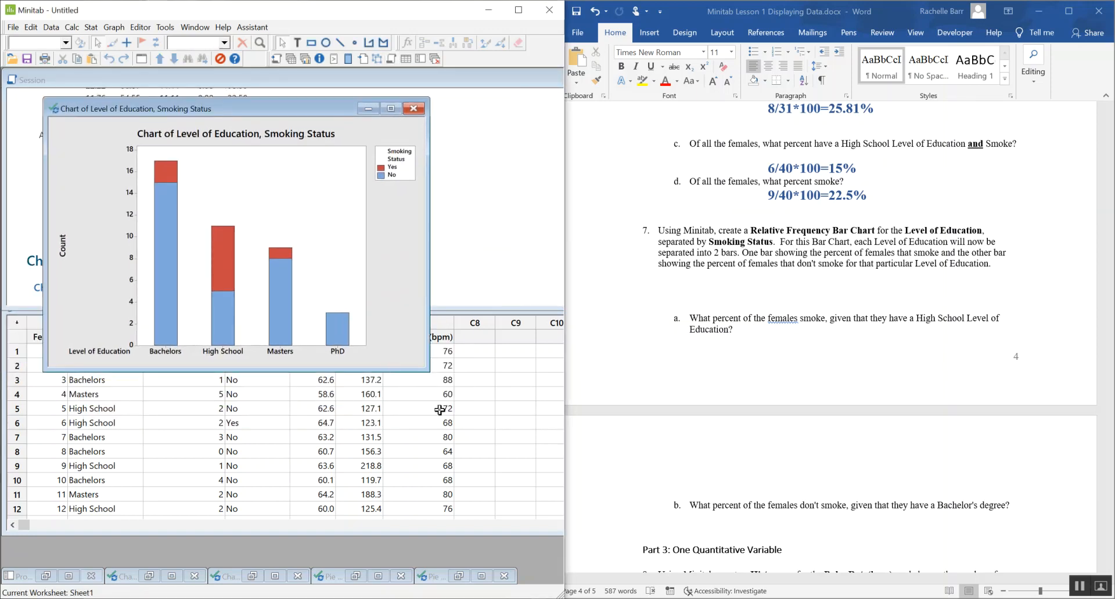
{"action": "left_click_drag", "start_coordinate": [425, 372], "coordinate": [534, 441]}
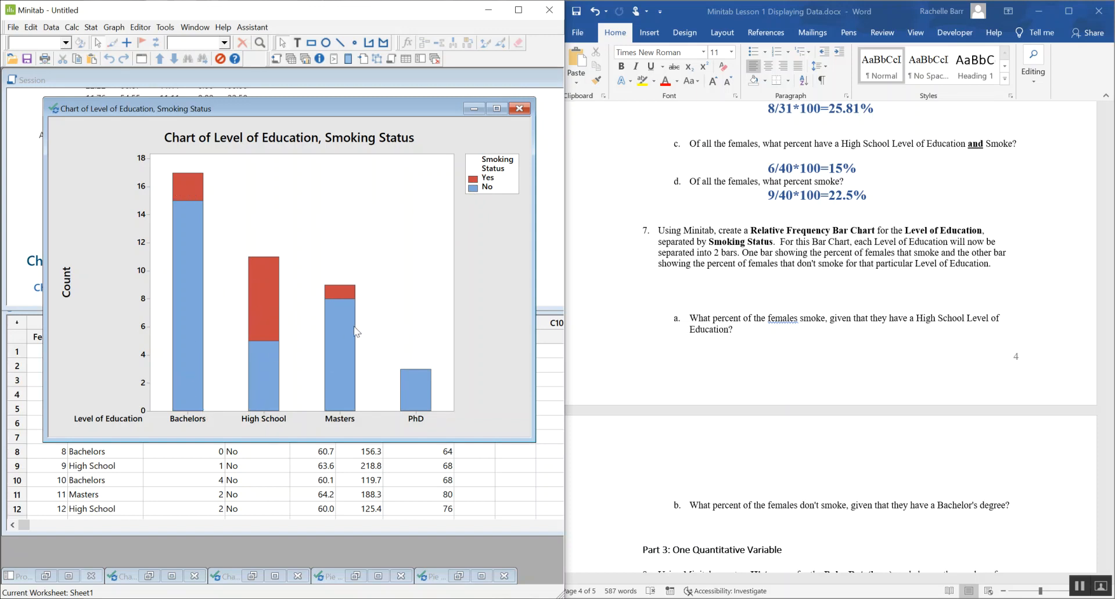
{"action": "mouse_move", "coordinate": [432, 397]}
{"action": "mouse_move", "coordinate": [200, 405]}
{"action": "mouse_move", "coordinate": [187, 195]}
Create the stacked bar chart again with Y shown as percent, taken within categories at level 1 (outermost)
{"action": "left_click", "coordinate": [141, 58]}
{"action": "left_click_drag", "start_coordinate": [290, 201], "coordinate": [231, 126]}
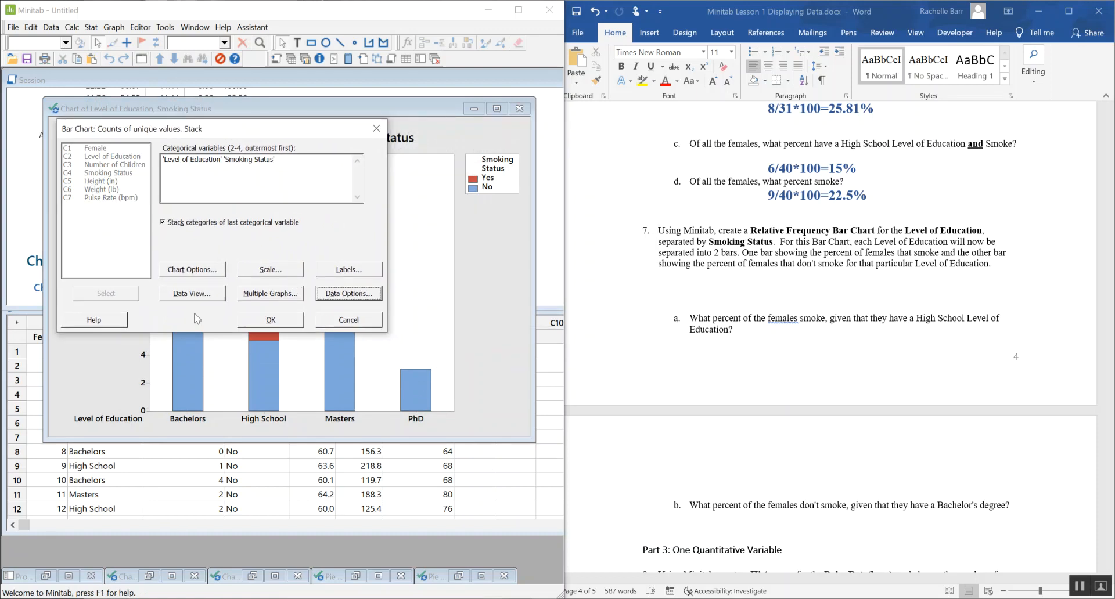
{"action": "left_click", "coordinate": [195, 271]}
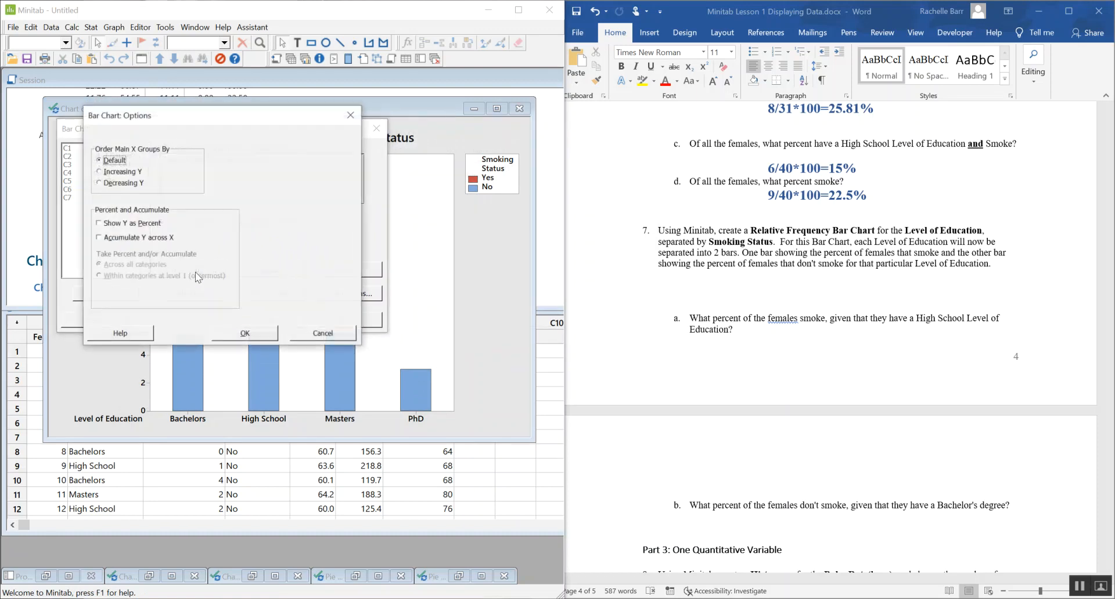
{"action": "left_click_drag", "start_coordinate": [211, 119], "coordinate": [451, 127]}
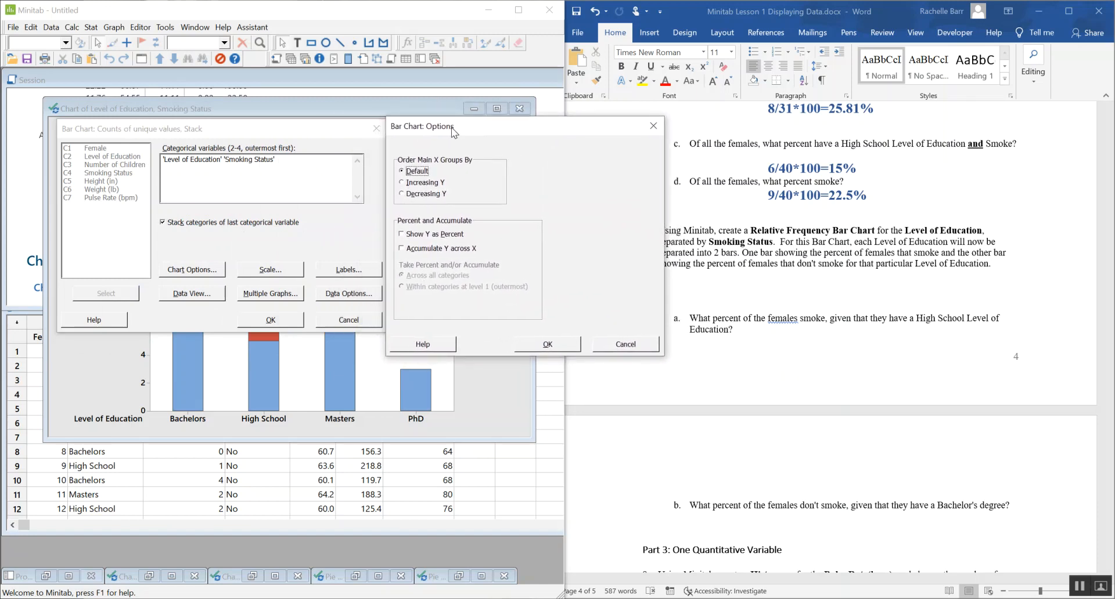
{"action": "left_click", "coordinate": [402, 234]}
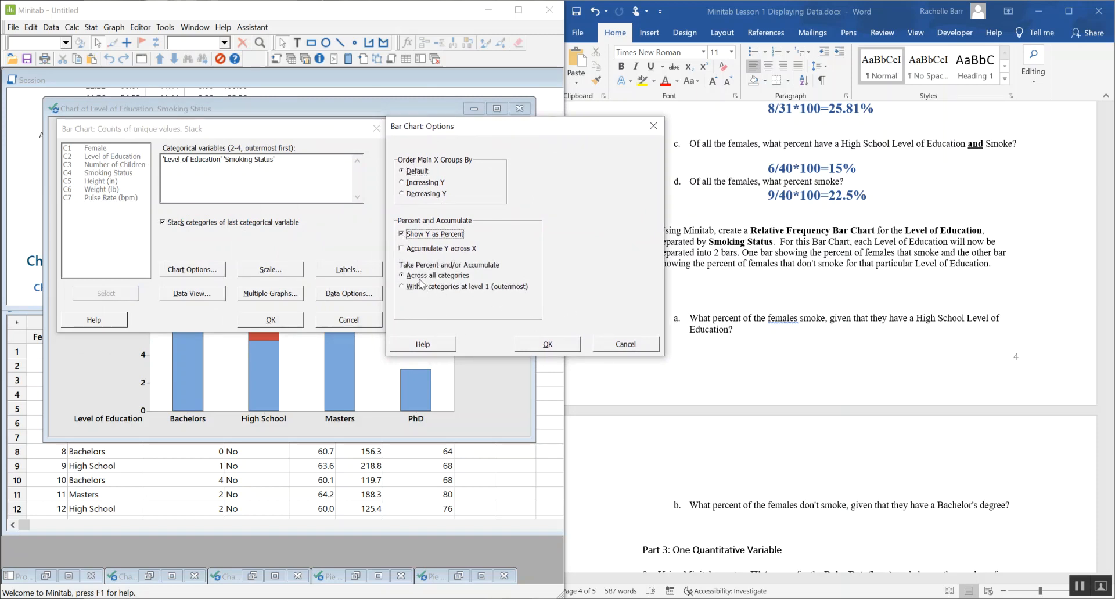
{"action": "left_click", "coordinate": [402, 290]}
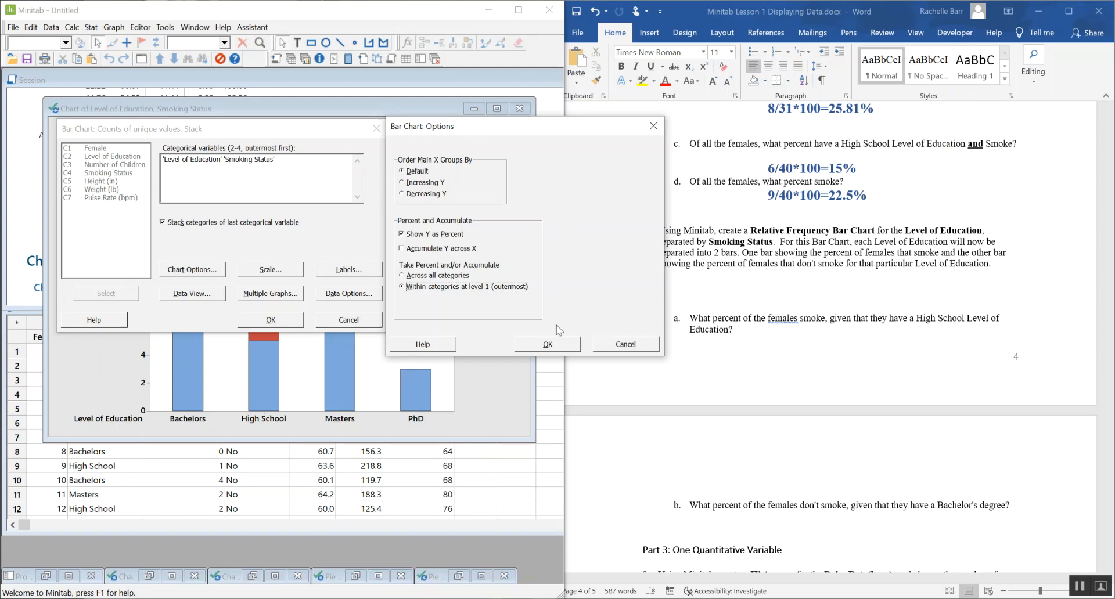
{"action": "left_click", "coordinate": [547, 342]}
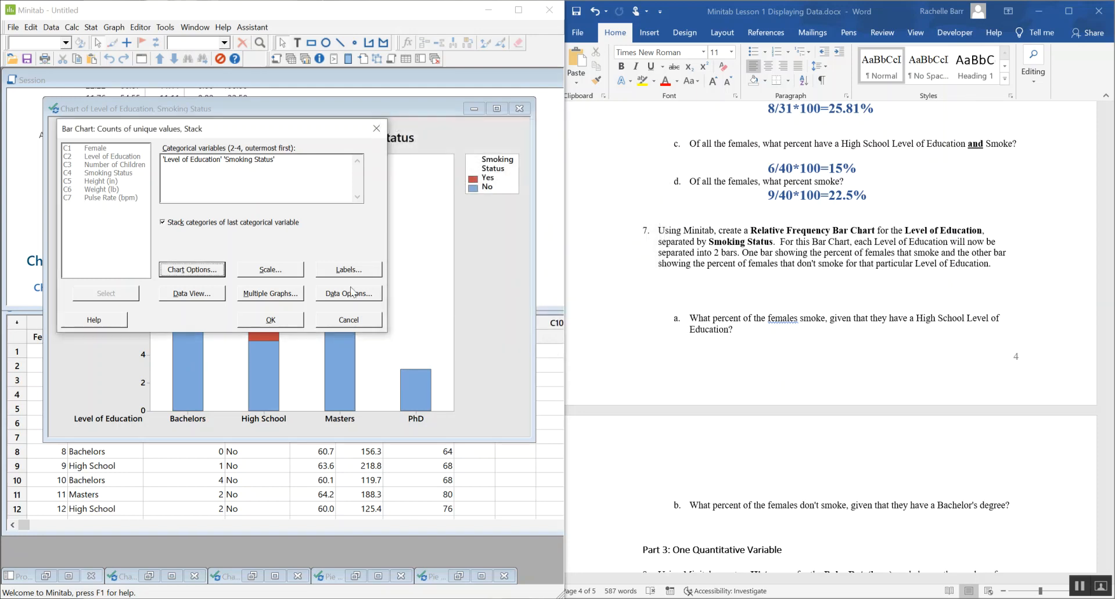
{"action": "key", "text": "Return"}
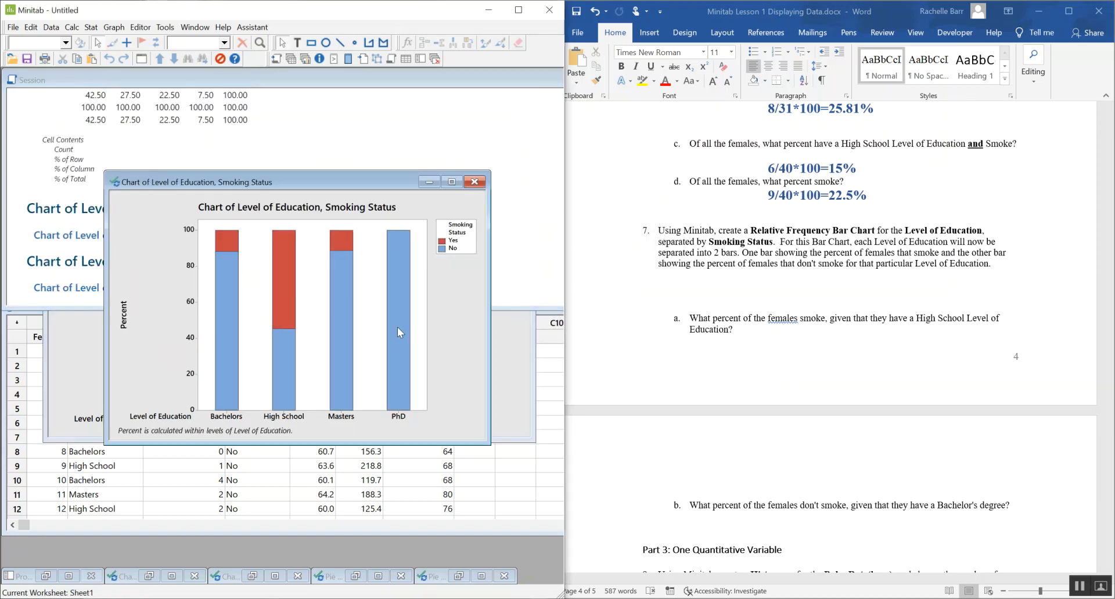
Reposition the percent chart and read the percentages of the smoker segments in the High School and Bachelors bars
{"action": "left_click_drag", "start_coordinate": [301, 183], "coordinate": [267, 145]}
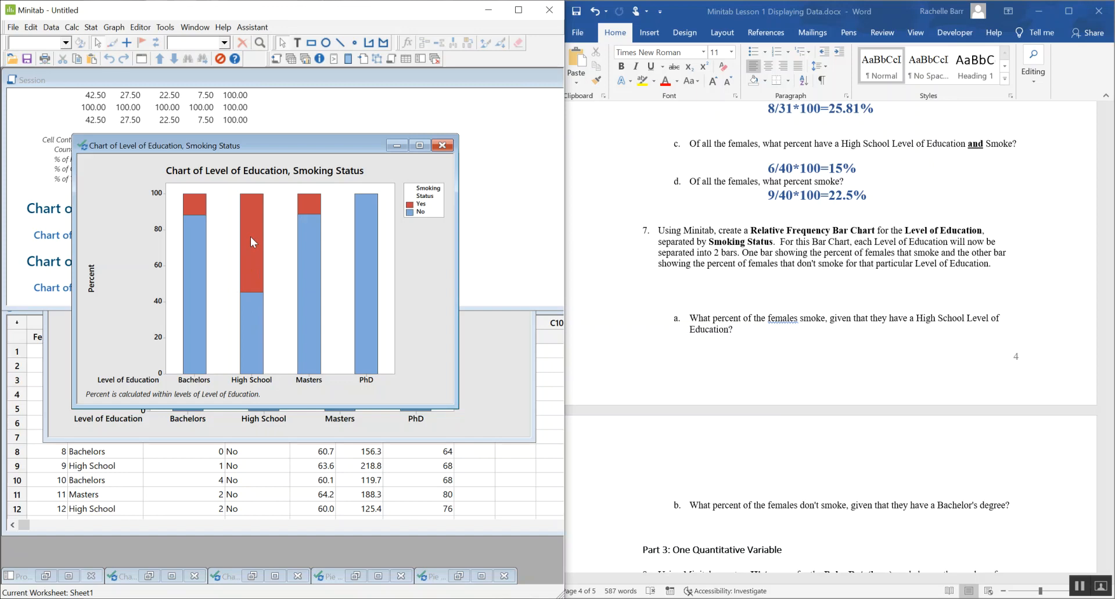
{"action": "mouse_move", "coordinate": [251, 238]}
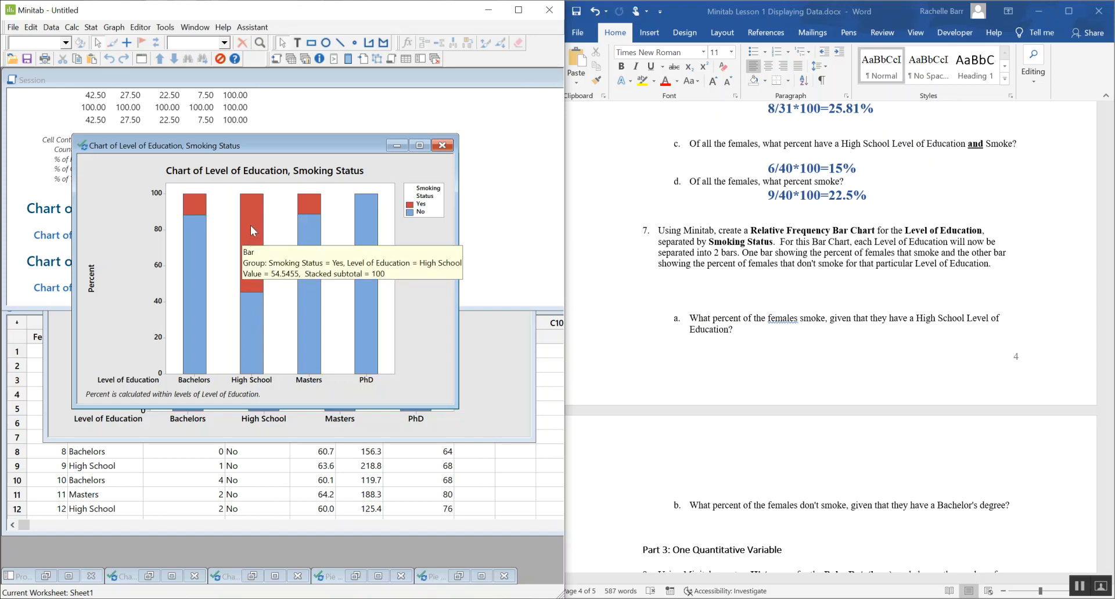
{"action": "mouse_move", "coordinate": [197, 209]}
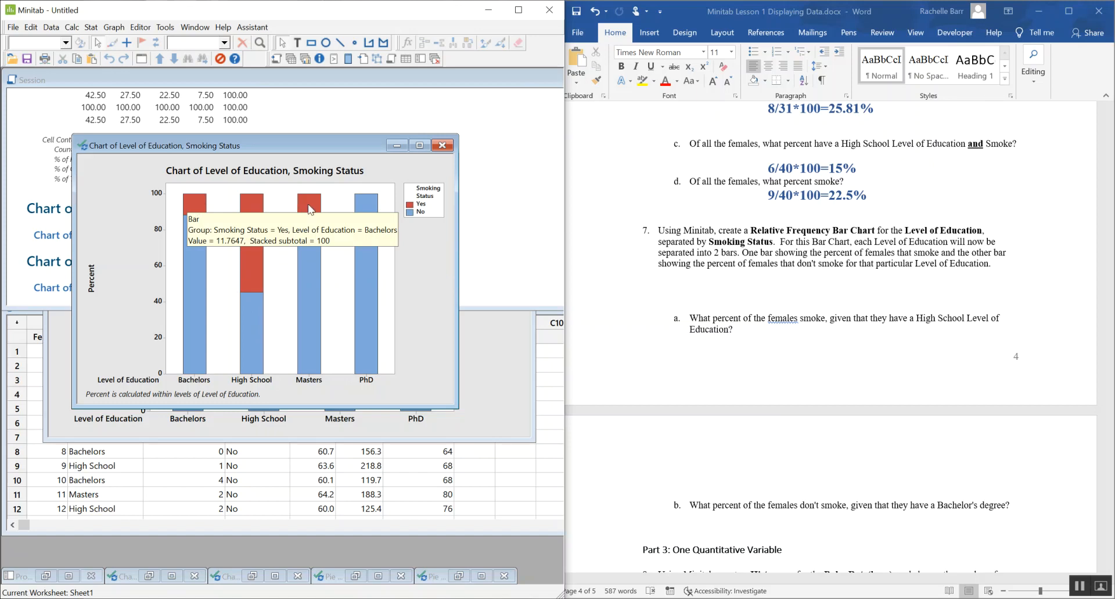
Read the Masters and PhD bars of the percent chart, and minimize both Level of Education by Smoking Status charts
{"action": "mouse_move", "coordinate": [313, 212]}
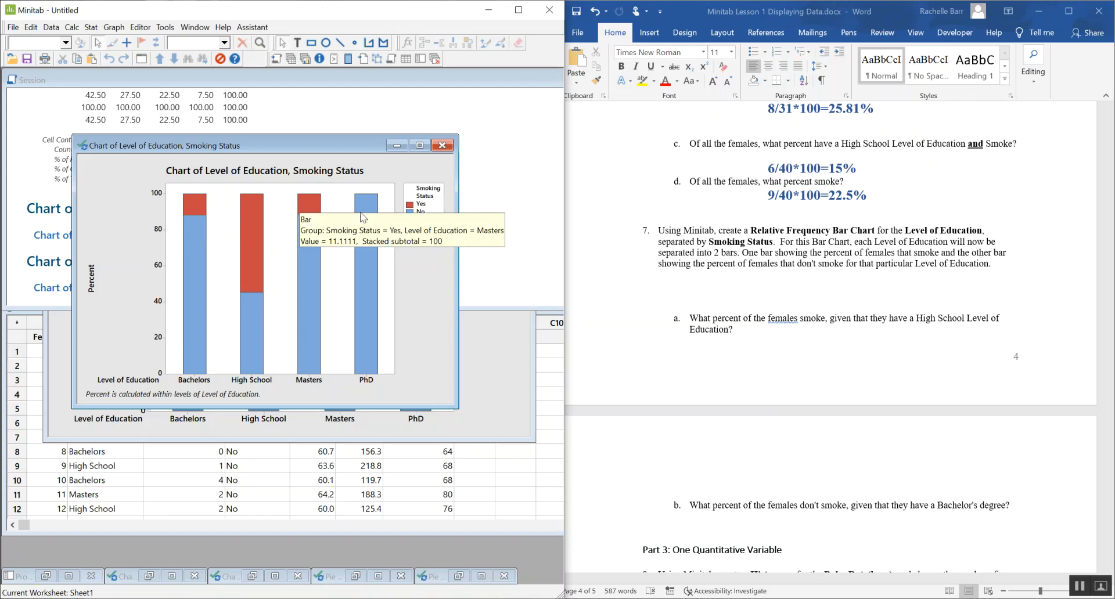
{"action": "mouse_move", "coordinate": [373, 214]}
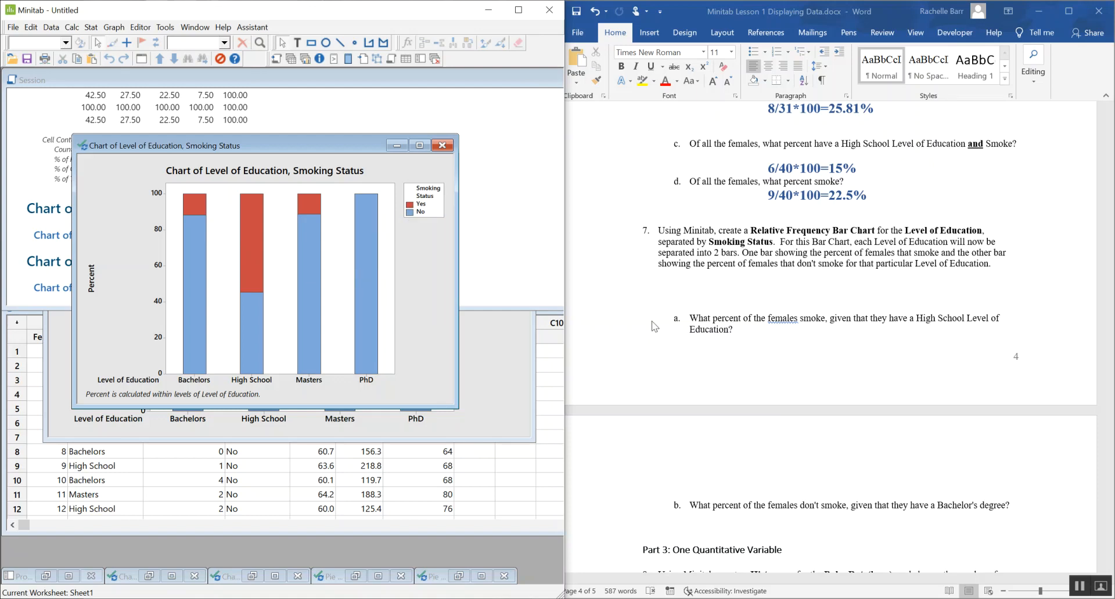
{"action": "left_click", "coordinate": [397, 146]}
{"action": "left_click", "coordinate": [480, 383]}
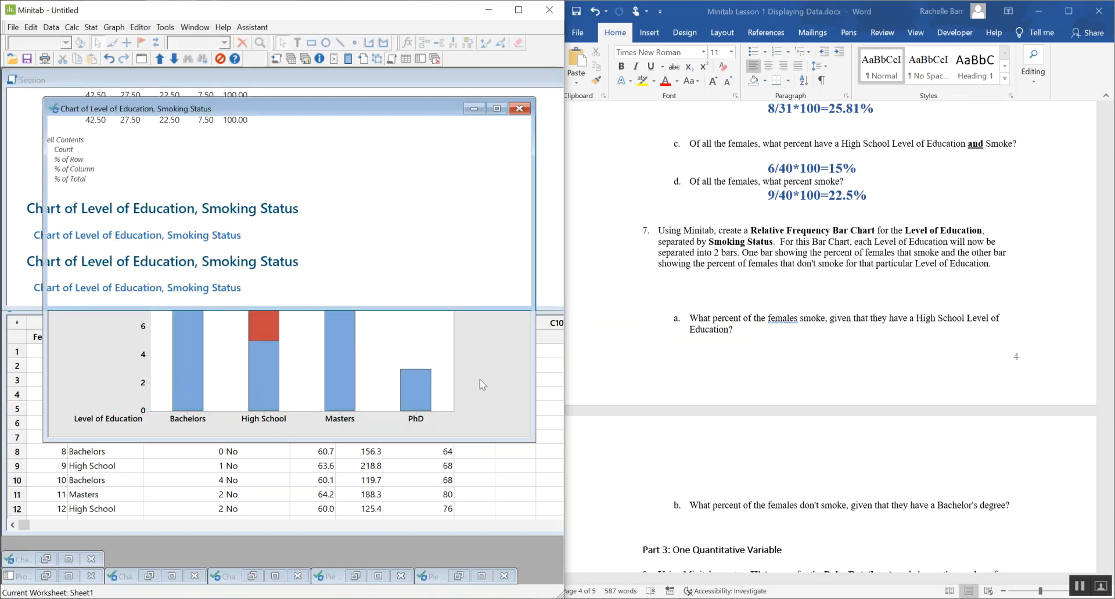
{"action": "left_click", "coordinate": [474, 112]}
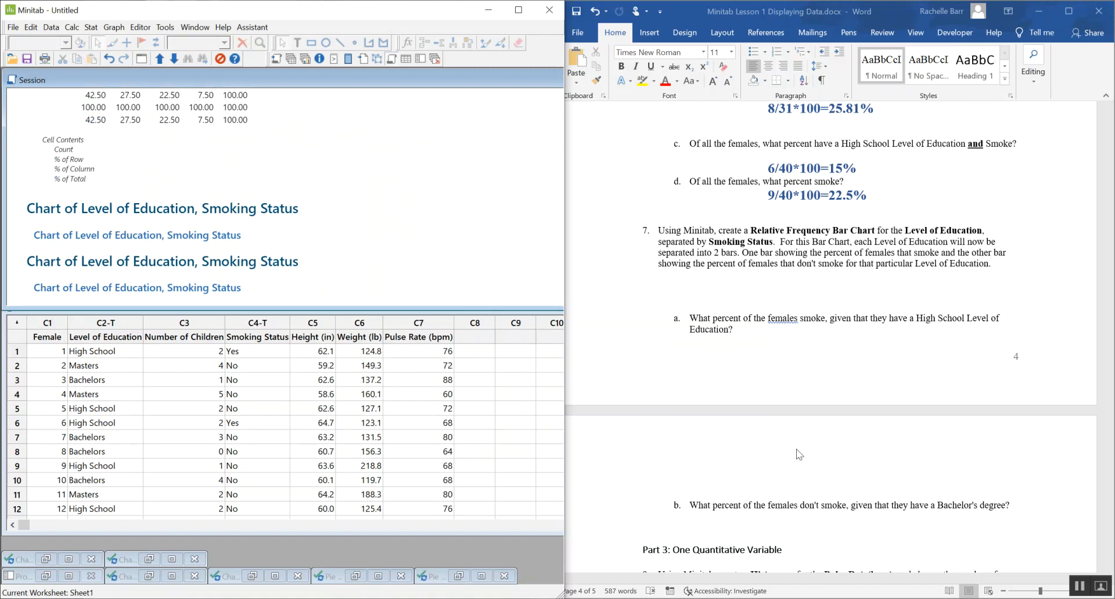
{"action": "left_click", "coordinate": [788, 597]}
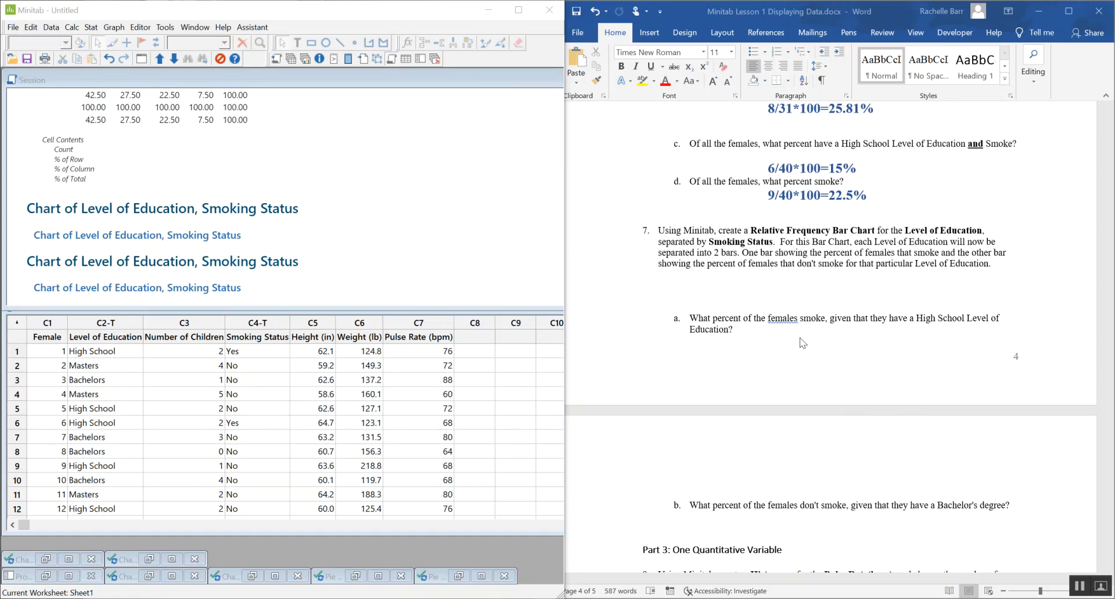
Create a simple histogram of Pulse Rate (bpm) in Minitab for question 8
{"action": "scroll", "coordinate": [910, 468], "scroll_direction": "down", "scroll_amount": 3}
{"action": "scroll", "coordinate": [913, 470], "scroll_direction": "down", "scroll_amount": 10}
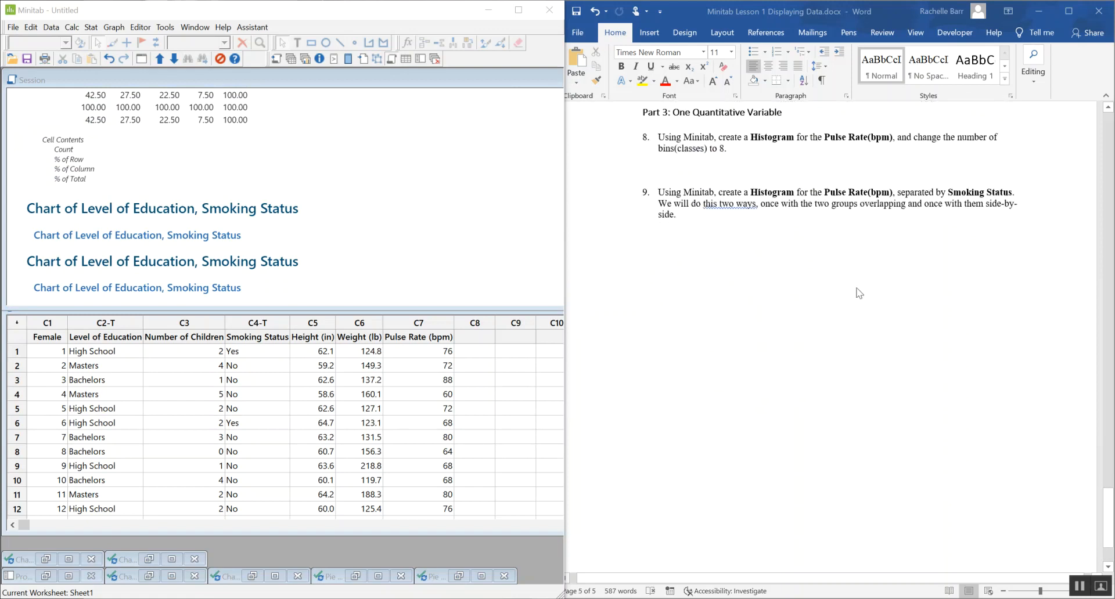
{"action": "scroll", "coordinate": [838, 271], "scroll_direction": "up", "scroll_amount": 1}
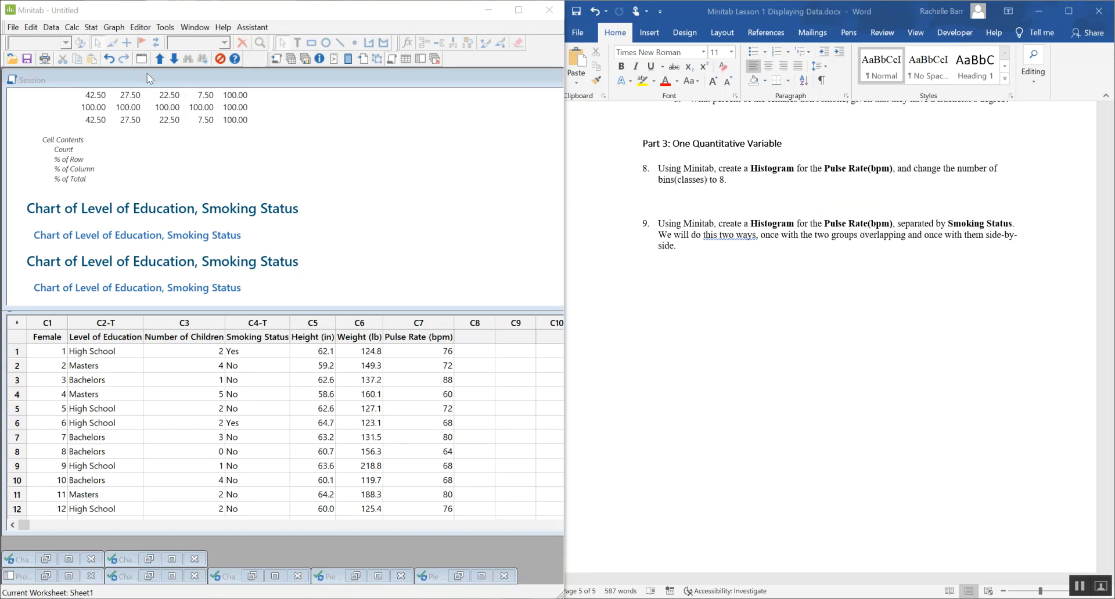
{"action": "left_click", "coordinate": [91, 27]}
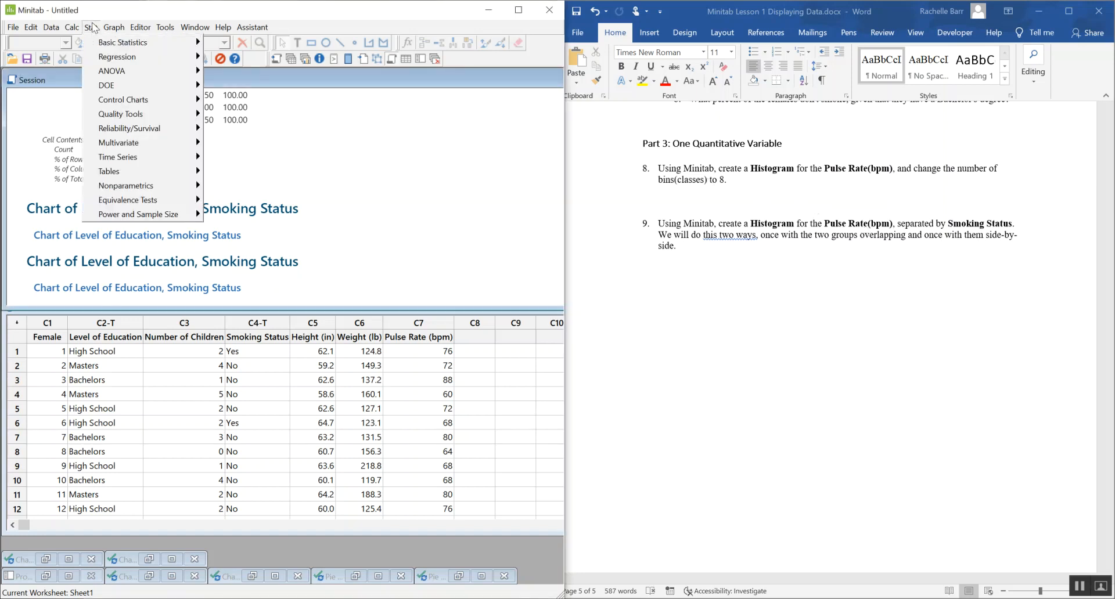
{"action": "mouse_move", "coordinate": [110, 27]}
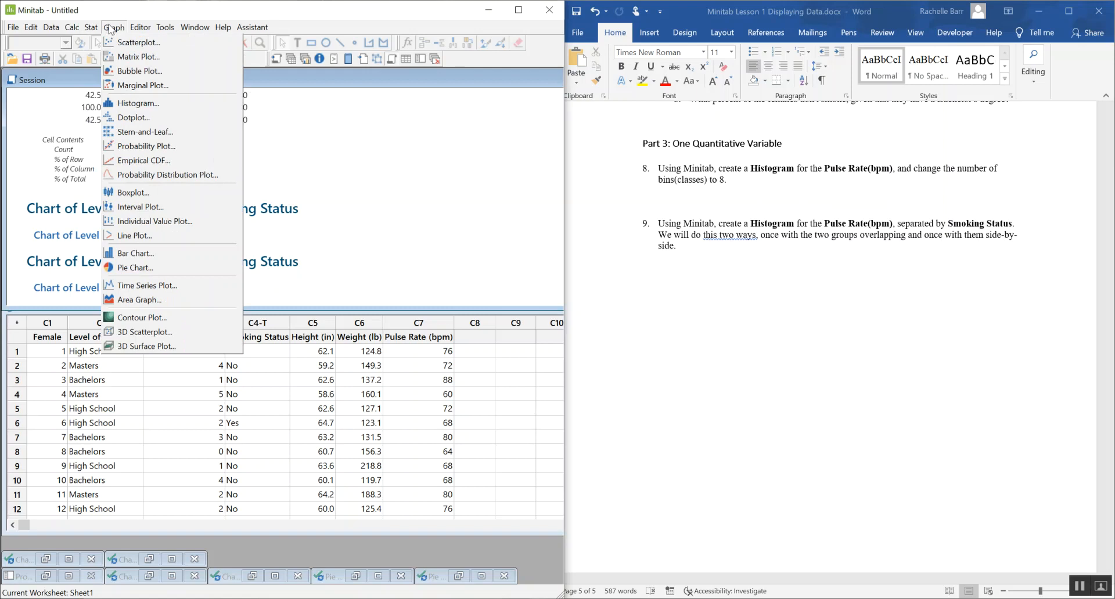
{"action": "left_click", "coordinate": [149, 104]}
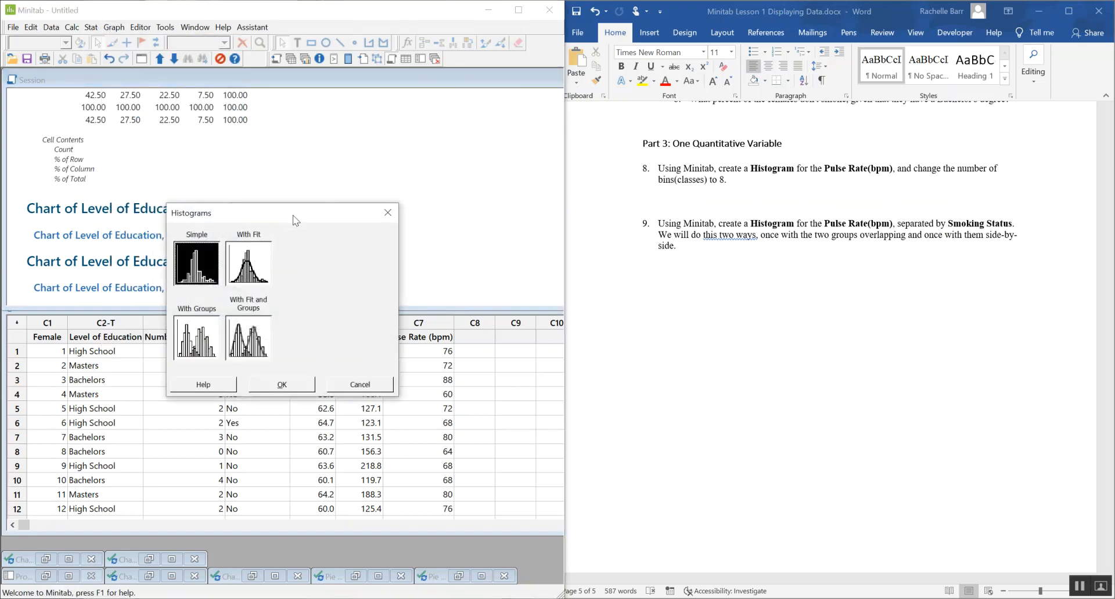
{"action": "left_click_drag", "start_coordinate": [286, 118], "coordinate": [286, 118]}
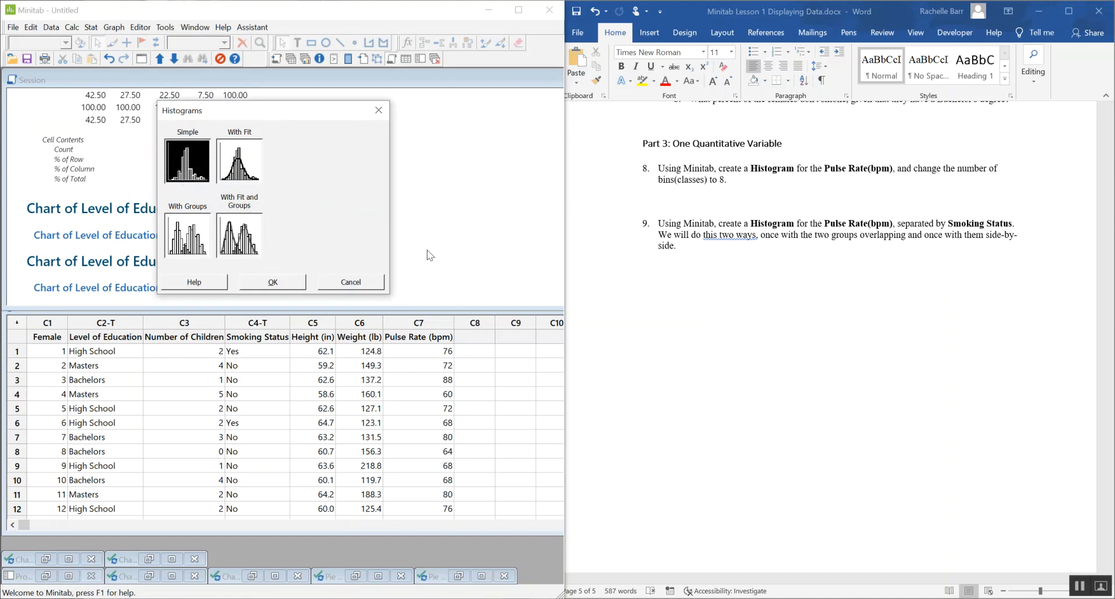
{"action": "left_click", "coordinate": [286, 284]}
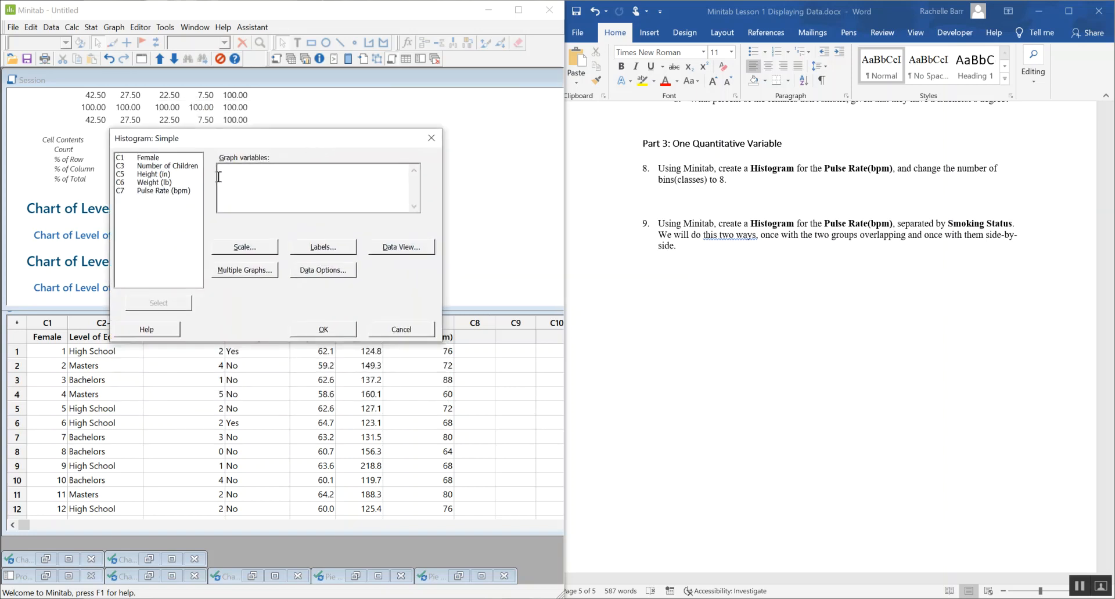
{"action": "double_click", "coordinate": [149, 191]}
{"action": "left_click", "coordinate": [338, 333]}
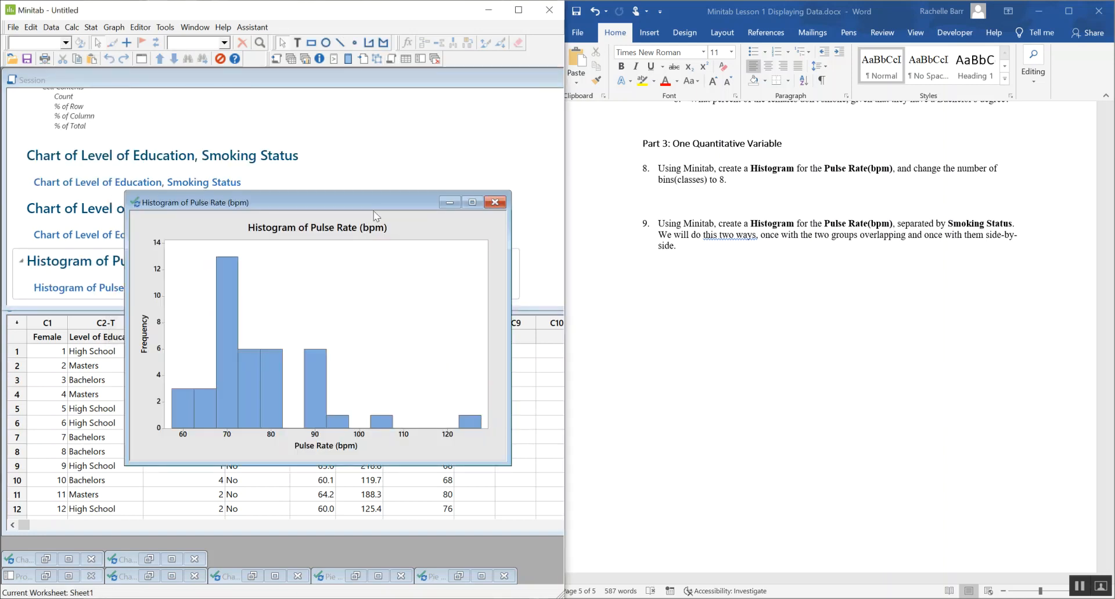
Reposition the Pulse Rate histogram, inspect its bars and bins, and open the bars for editing
{"action": "left_click_drag", "start_coordinate": [370, 203], "coordinate": [322, 102]}
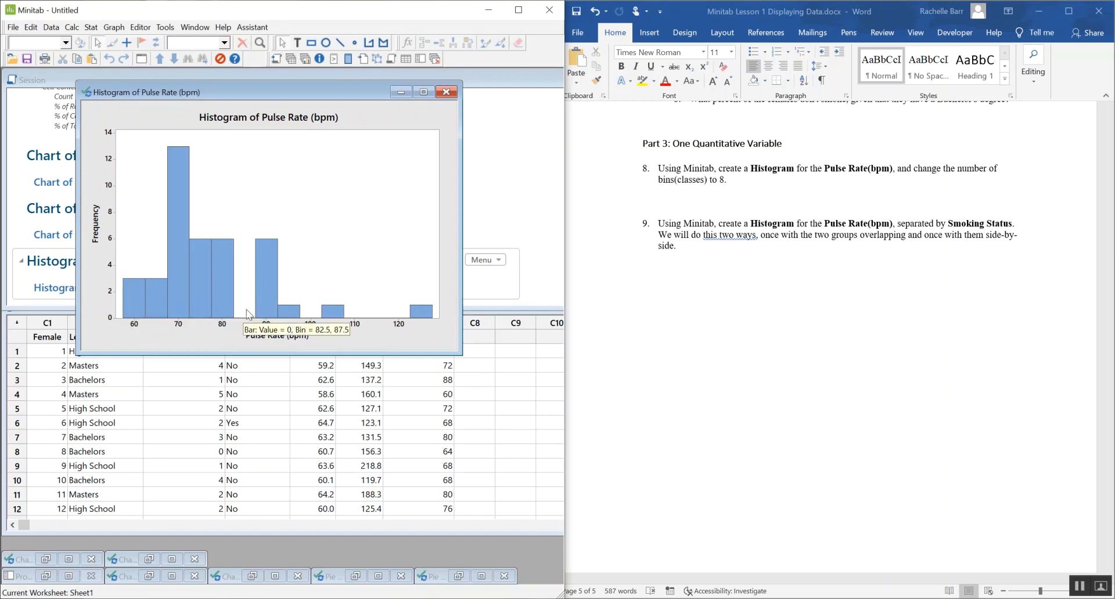
{"action": "mouse_move", "coordinate": [437, 321]}
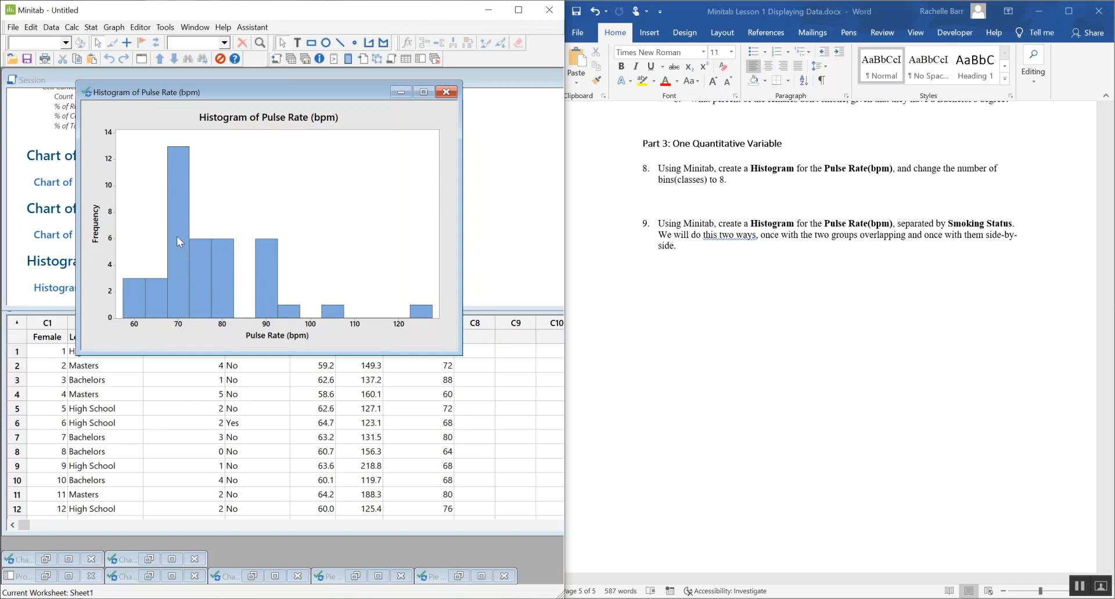
{"action": "mouse_move", "coordinate": [177, 237]}
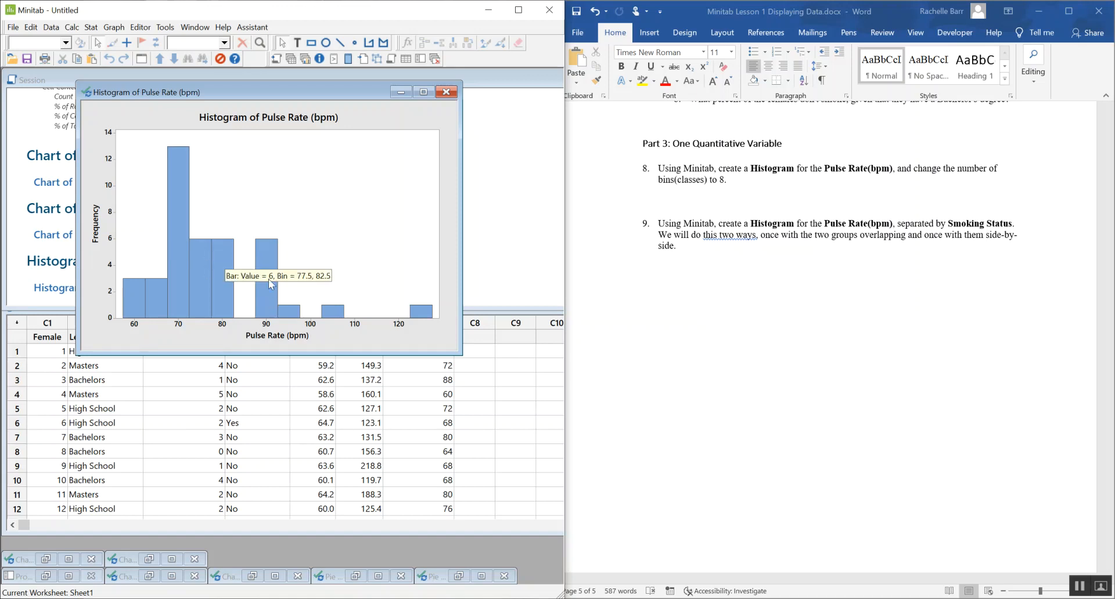
{"action": "double_click", "coordinate": [176, 214]}
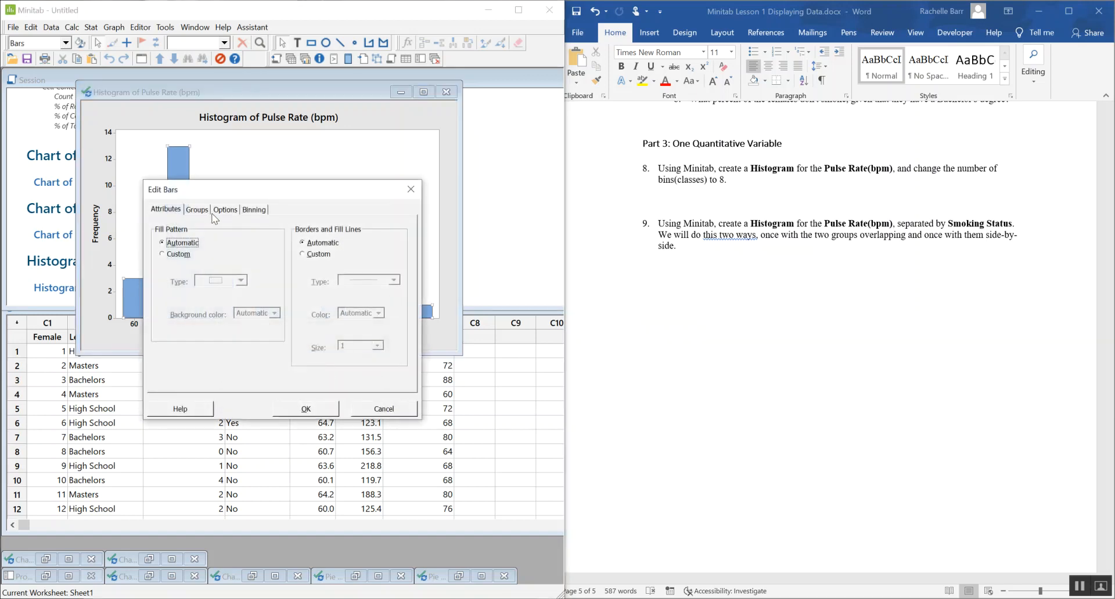
{"action": "left_click_drag", "start_coordinate": [197, 195], "coordinate": [258, 151]}
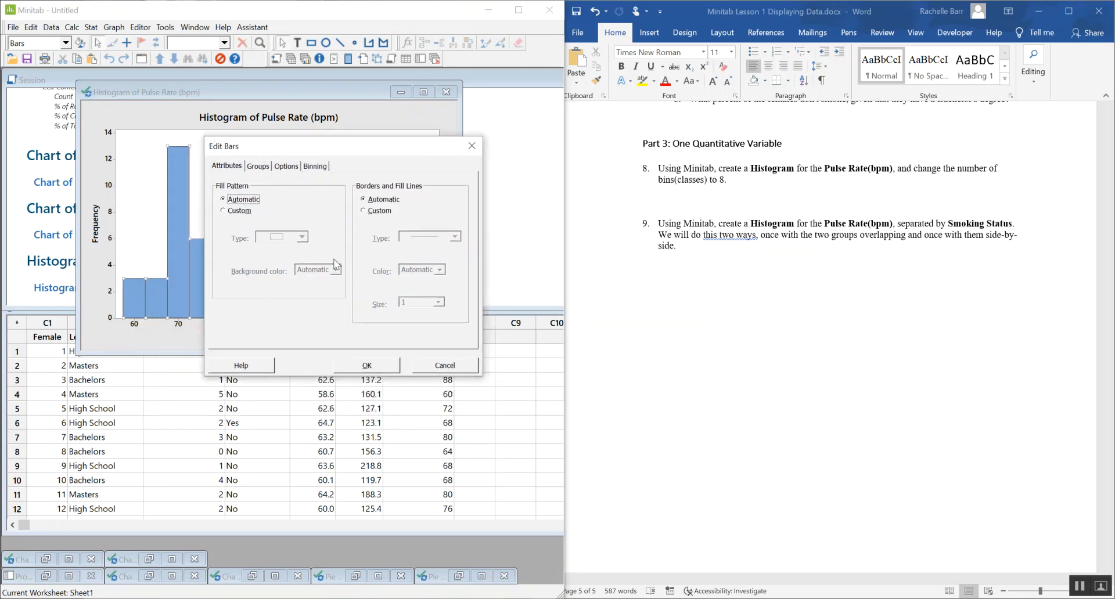
Look through the custom fill patterns for the histogram bars and return the fill pattern to Automatic
{"action": "left_click", "coordinate": [229, 211]}
{"action": "left_click", "coordinate": [306, 237]}
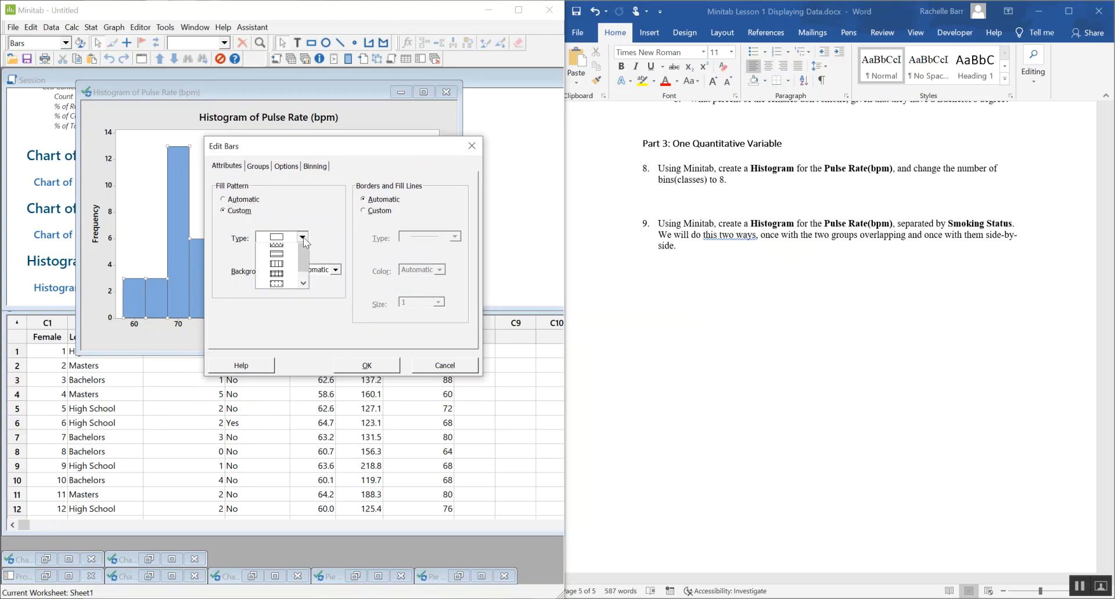
{"action": "left_click", "coordinate": [302, 235]}
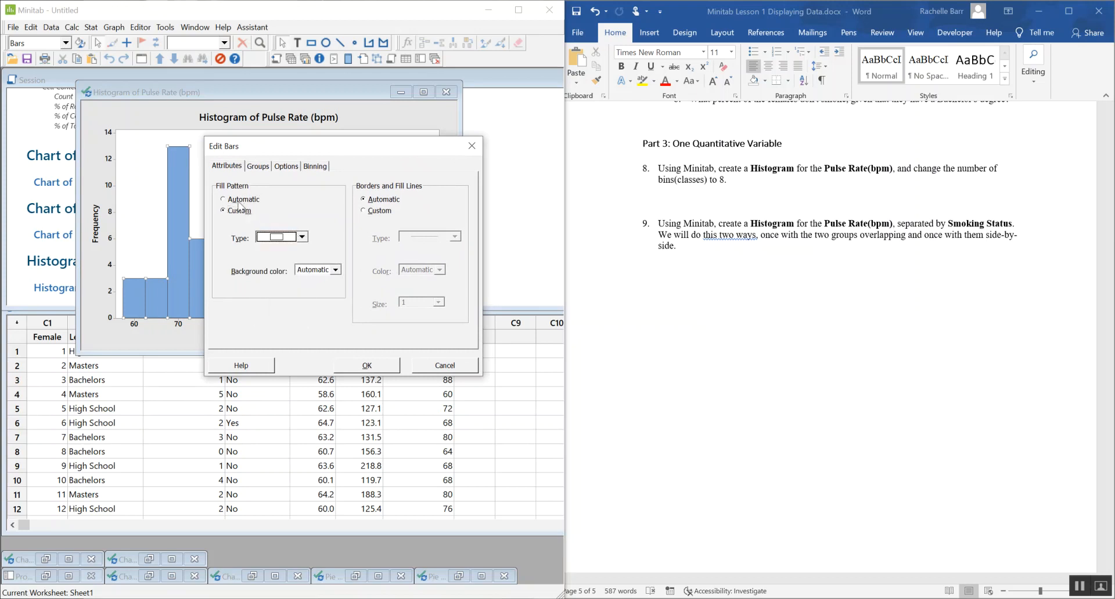
{"action": "left_click", "coordinate": [228, 201]}
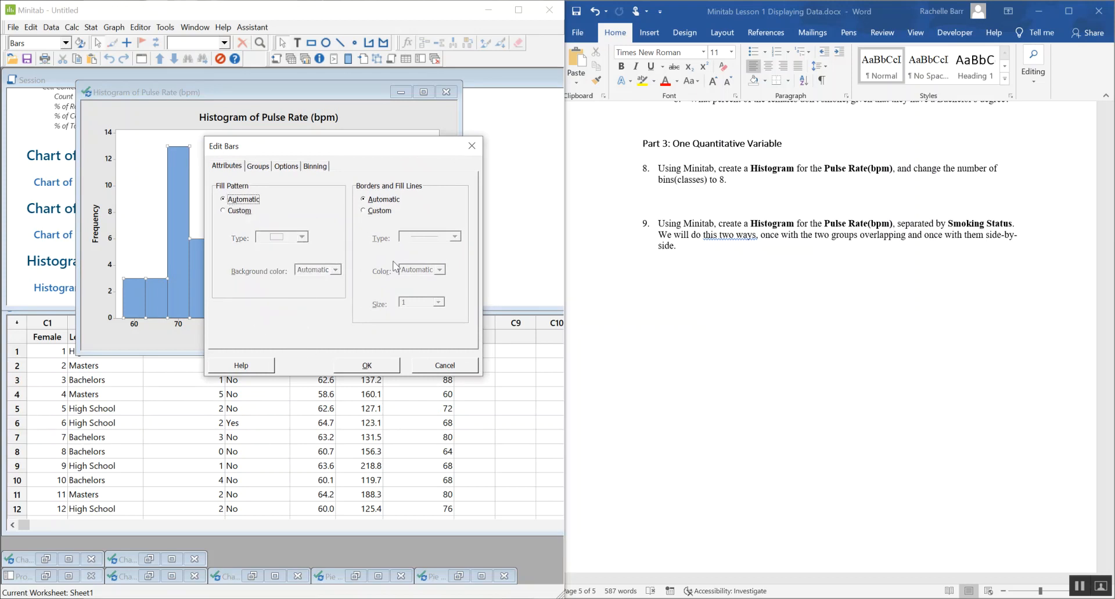
Set the histogram's number of intervals to 8 and enlarge its graph window
{"action": "left_click", "coordinate": [312, 167]}
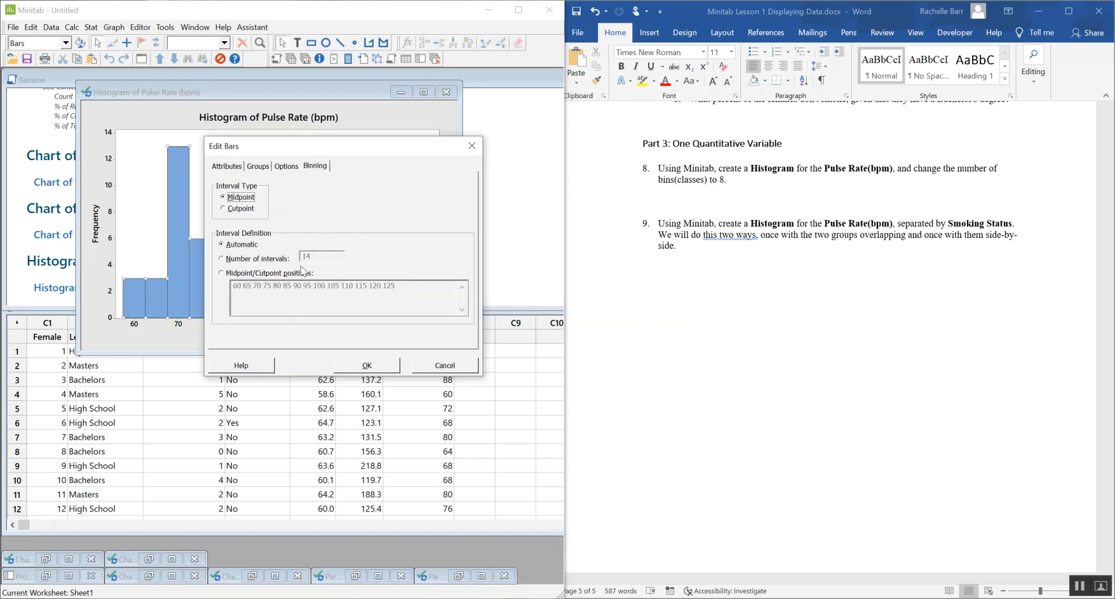
{"action": "left_click", "coordinate": [222, 259]}
{"action": "left_click", "coordinate": [326, 258]}
{"action": "key", "text": "BackSpace"}
{"action": "key", "text": "BackSpace"}
{"action": "type", "text": "8"}
{"action": "left_click", "coordinate": [363, 366]}
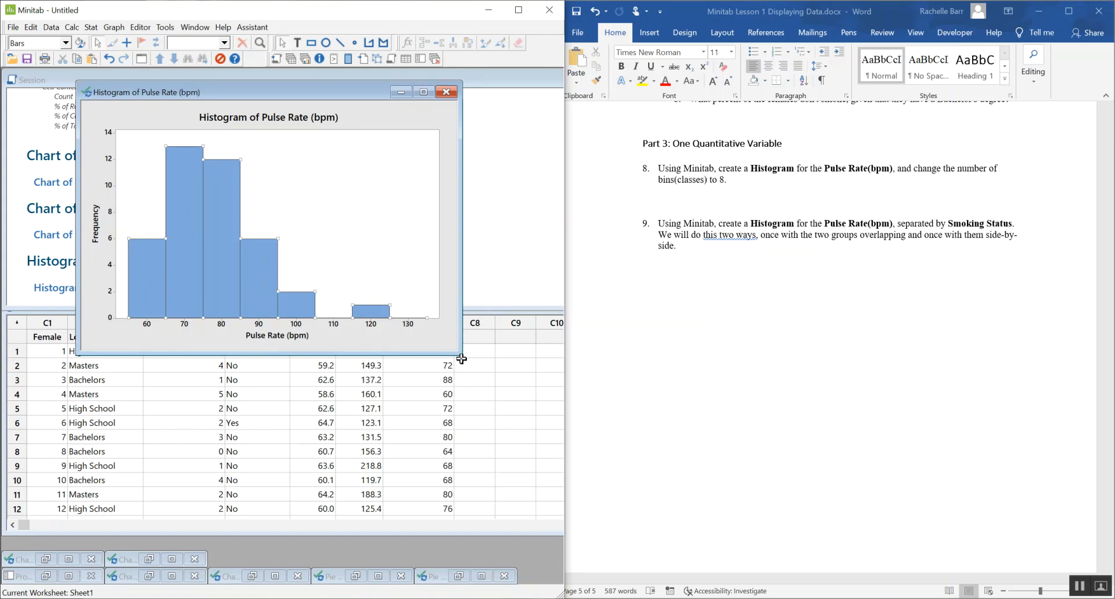
{"action": "left_click_drag", "start_coordinate": [460, 353], "coordinate": [559, 419]}
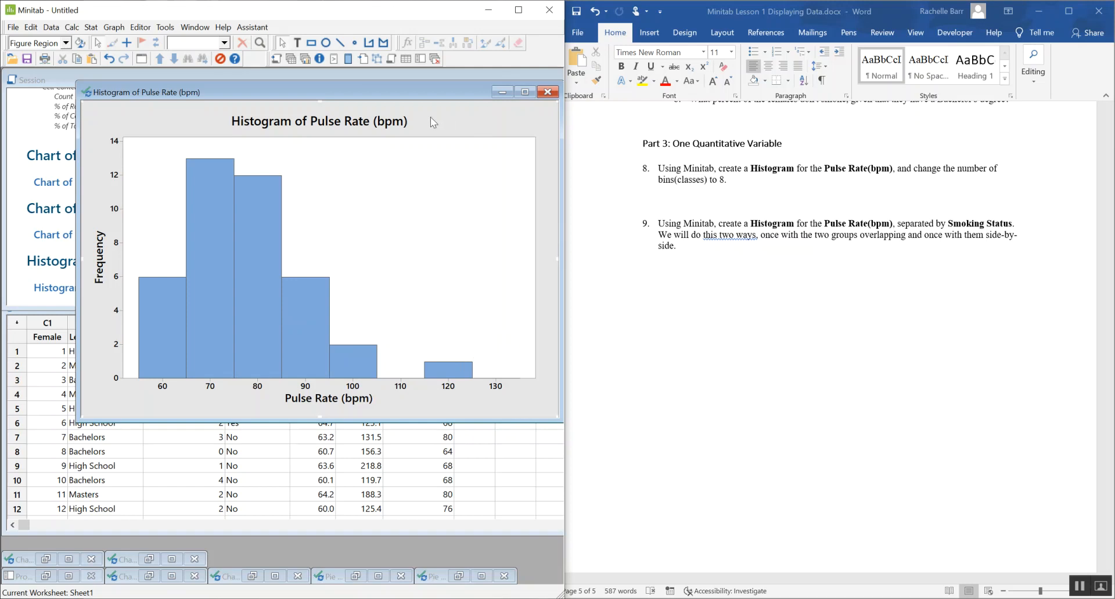
Copy the Pulse Rate histogram and paste it under question 8 in the Word document
{"action": "right_click", "coordinate": [468, 114]}
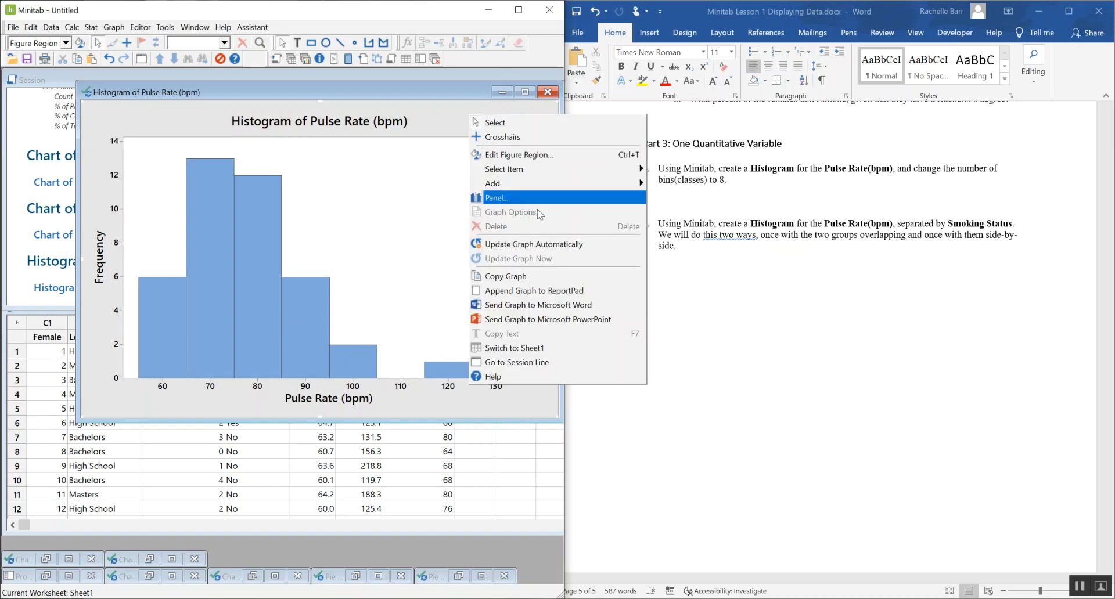
{"action": "left_click", "coordinate": [553, 276]}
{"action": "left_click", "coordinate": [686, 196]}
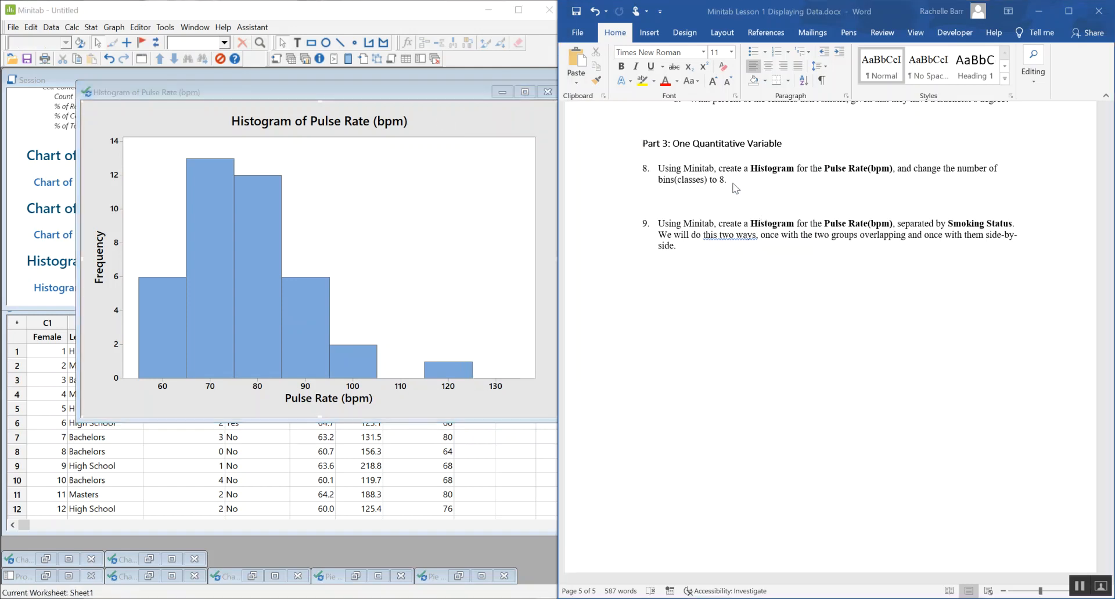
{"action": "right_click", "coordinate": [685, 196]}
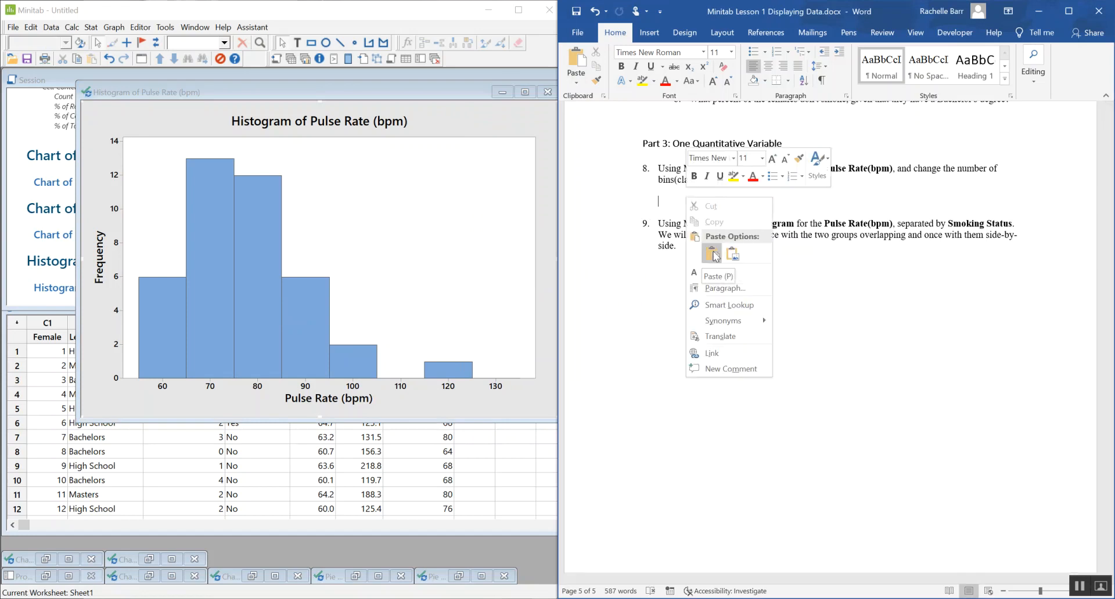
{"action": "left_click", "coordinate": [729, 262]}
{"action": "scroll", "coordinate": [727, 313], "scroll_direction": "down", "scroll_amount": 4}
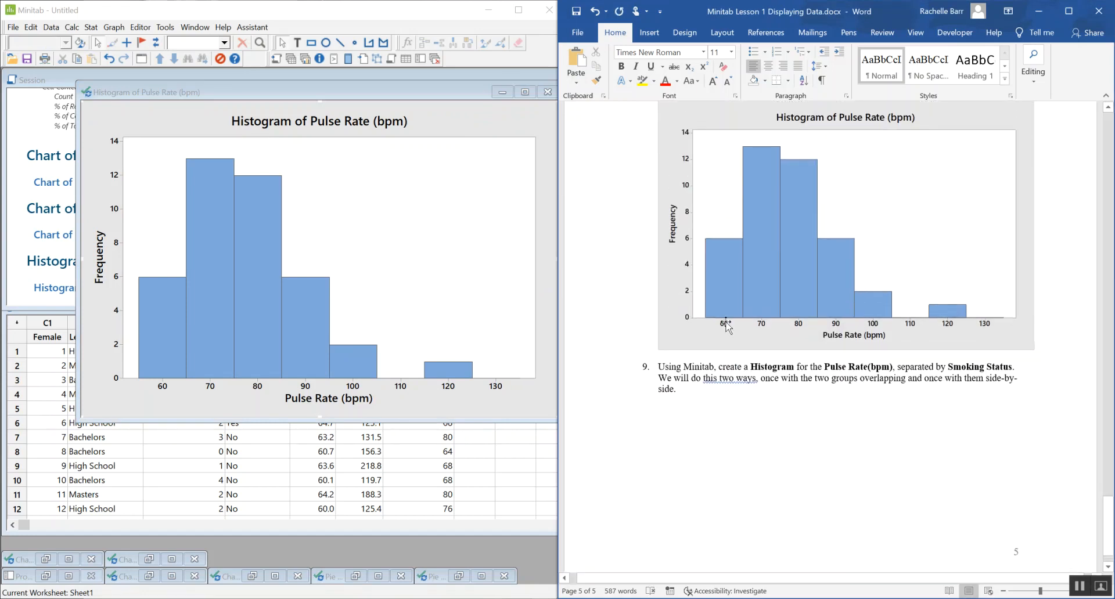
Add an unnumbered blank line below the text of question 9
{"action": "left_click", "coordinate": [686, 394]}
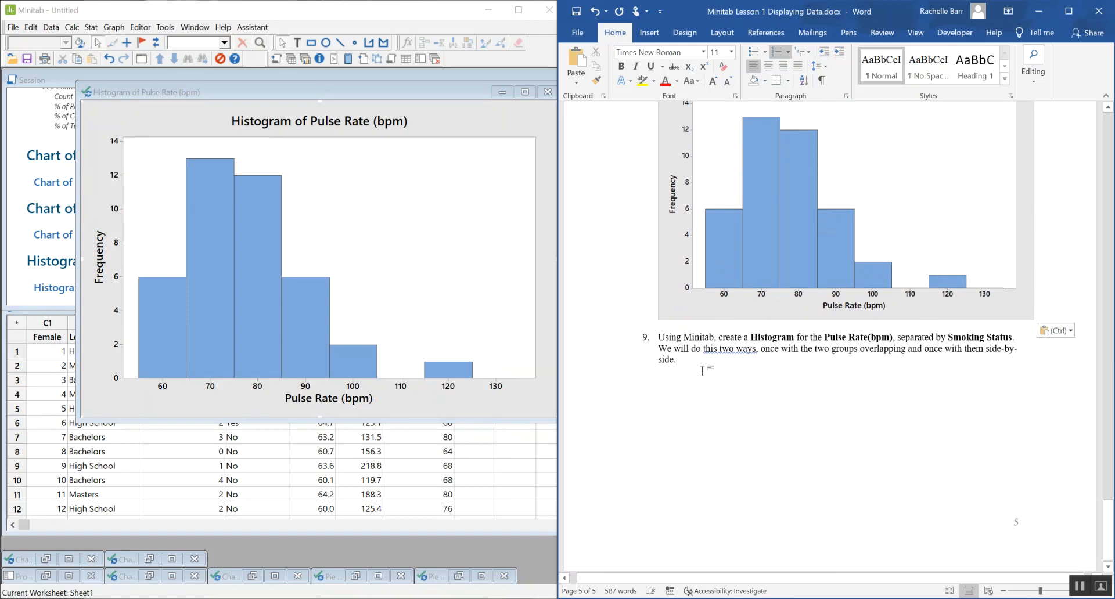
{"action": "key", "text": "Return"}
{"action": "key", "text": "BackSpace"}
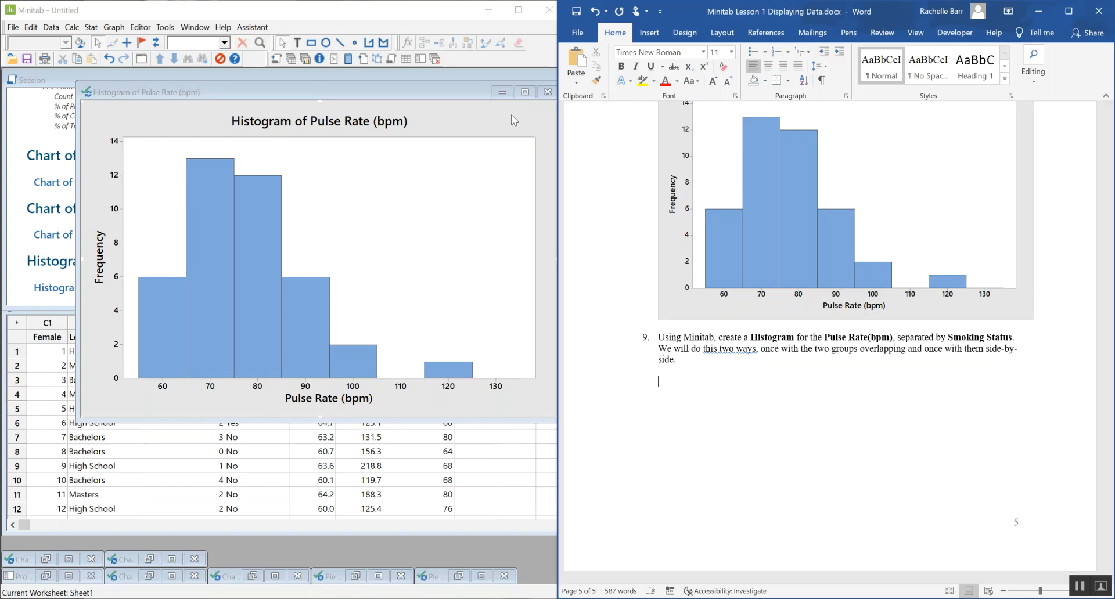
Switch back to Minitab, minimize the histogram, and briefly reopen the stacked count chart from the session output before minimizing it
{"action": "left_click", "coordinate": [445, 104]}
{"action": "left_click_drag", "start_coordinate": [446, 96], "coordinate": [404, 99]}
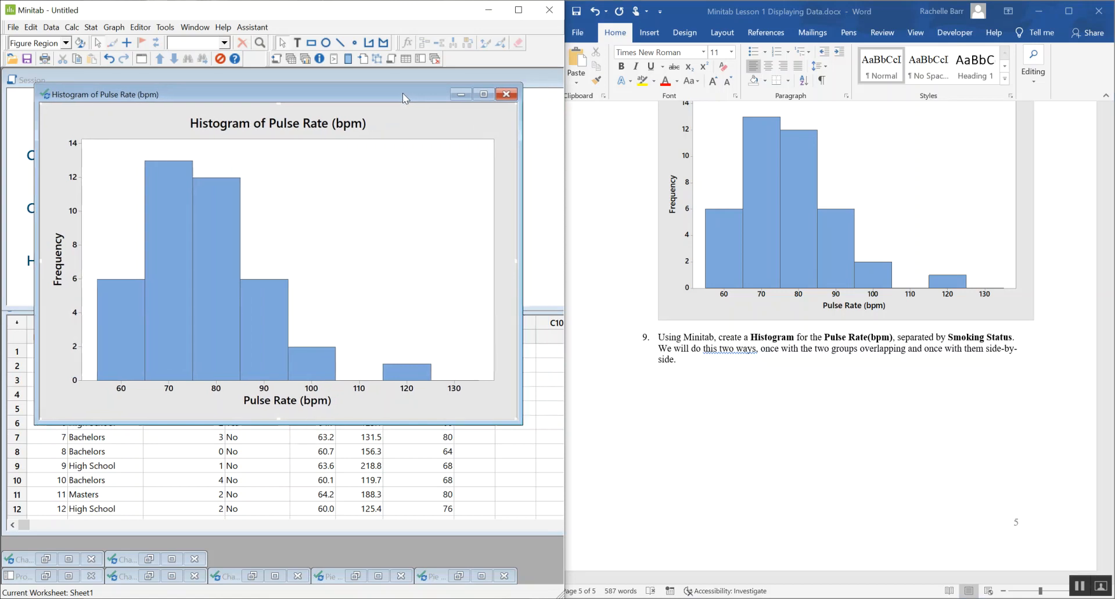
{"action": "left_click", "coordinate": [461, 95]}
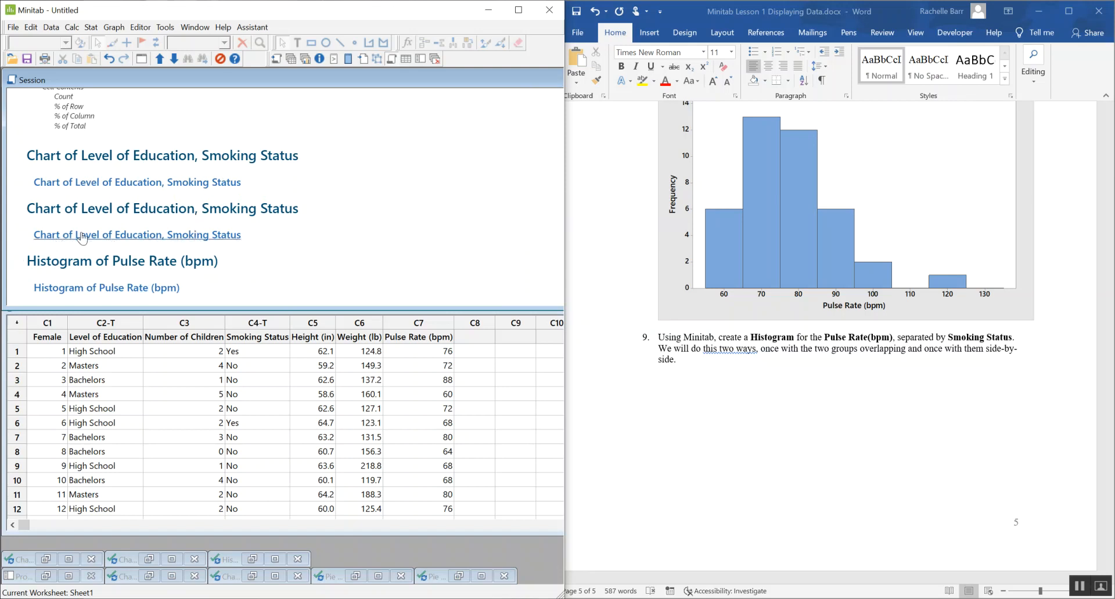
{"action": "left_click", "coordinate": [151, 183]}
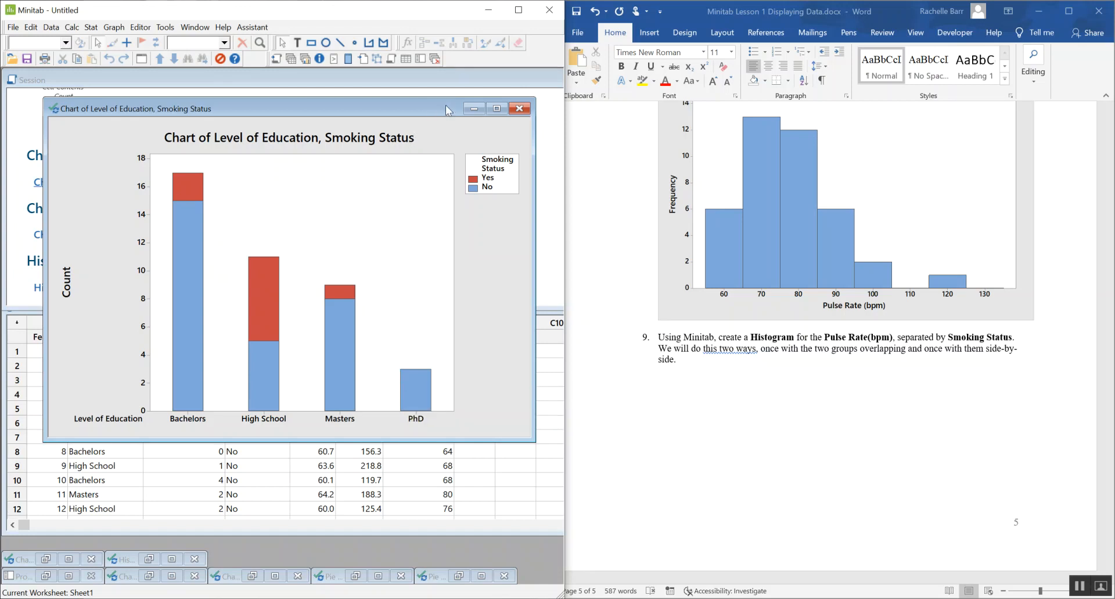
{"action": "left_click", "coordinate": [474, 109]}
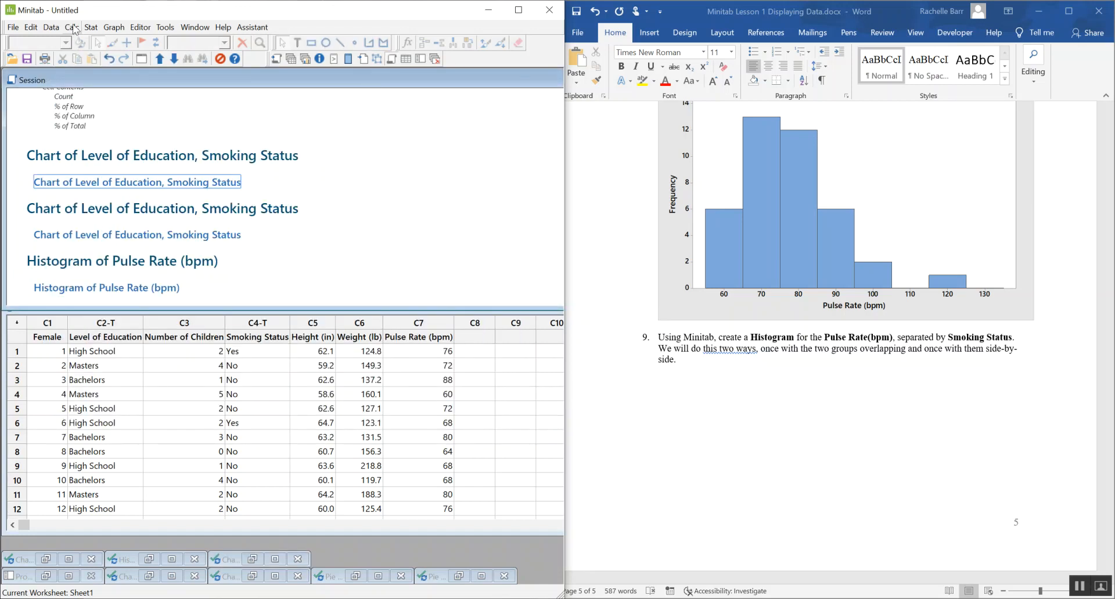
Create a With Groups histogram of Pulse Rate (bpm) grouped by Smoking Status and move its window clear of the worksheet
{"action": "left_click", "coordinate": [113, 27]}
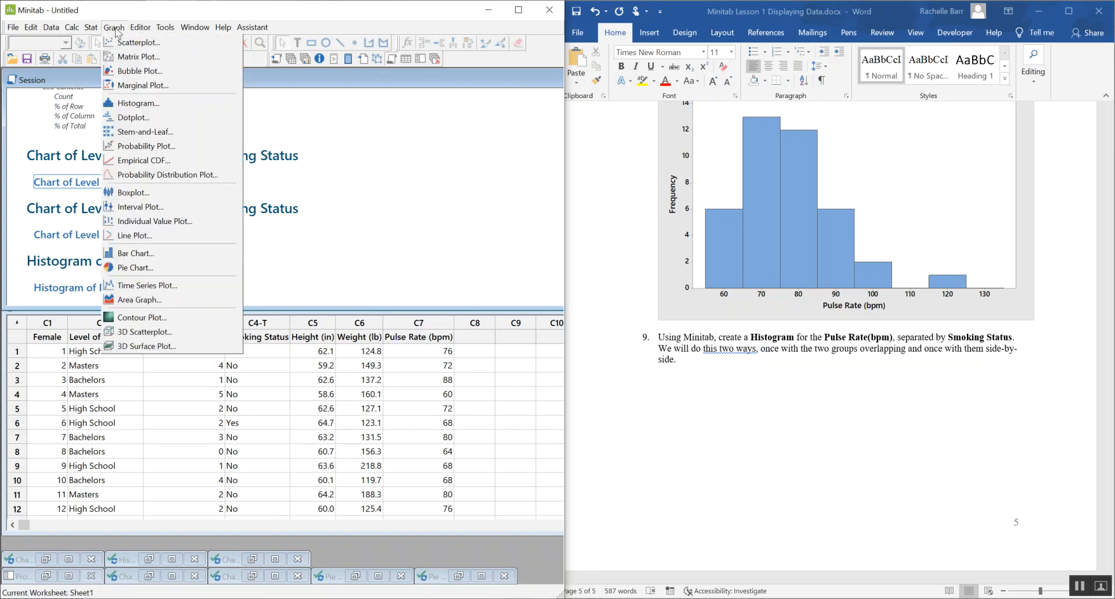
{"action": "left_click", "coordinate": [131, 104]}
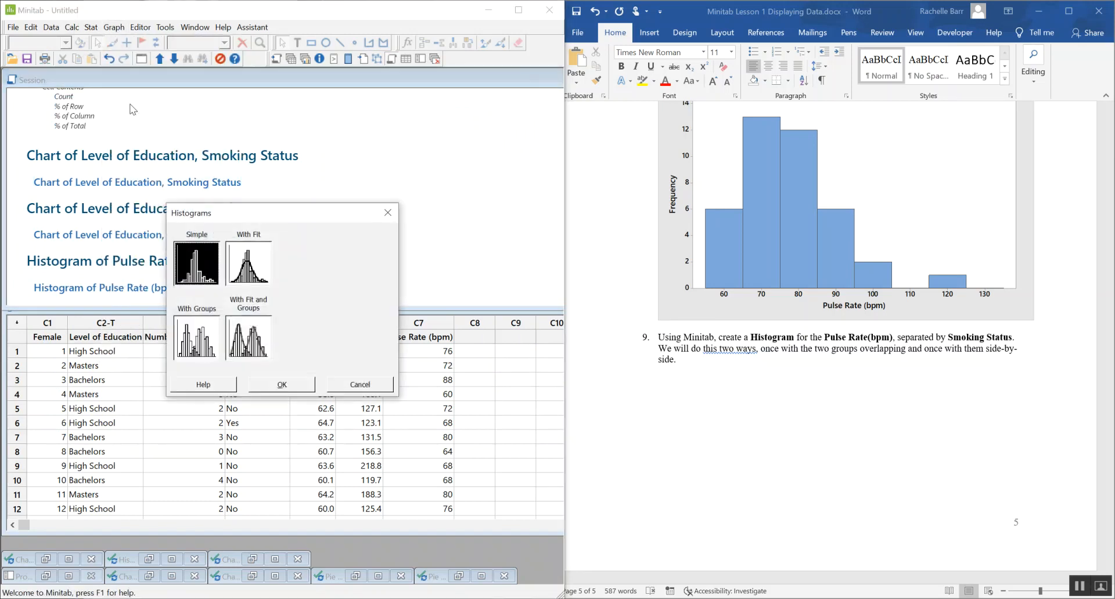
{"action": "left_click", "coordinate": [204, 340]}
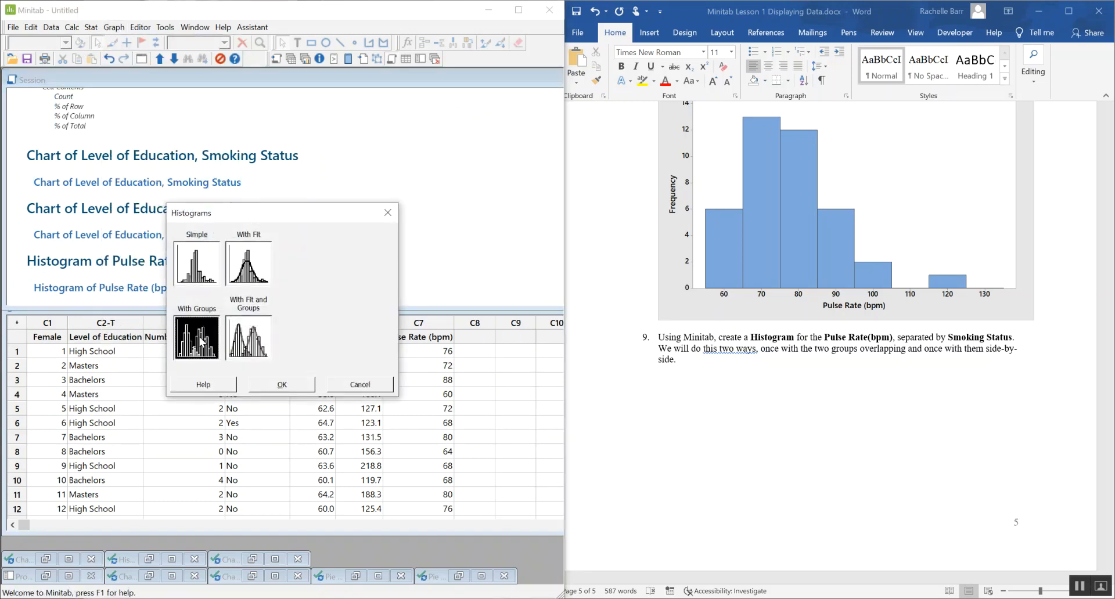
{"action": "left_click_drag", "start_coordinate": [236, 207], "coordinate": [231, 101]}
{"action": "left_click", "coordinate": [276, 274]}
{"action": "left_click_drag", "start_coordinate": [290, 209], "coordinate": [277, 151]}
{"action": "double_click", "coordinate": [152, 208]}
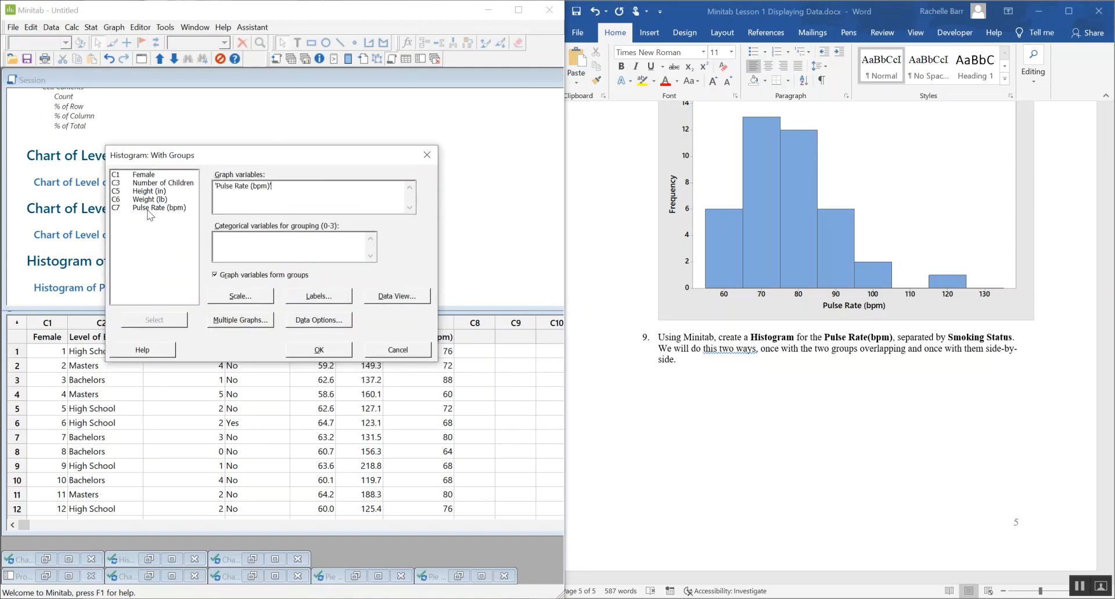
{"action": "left_click", "coordinate": [241, 246]}
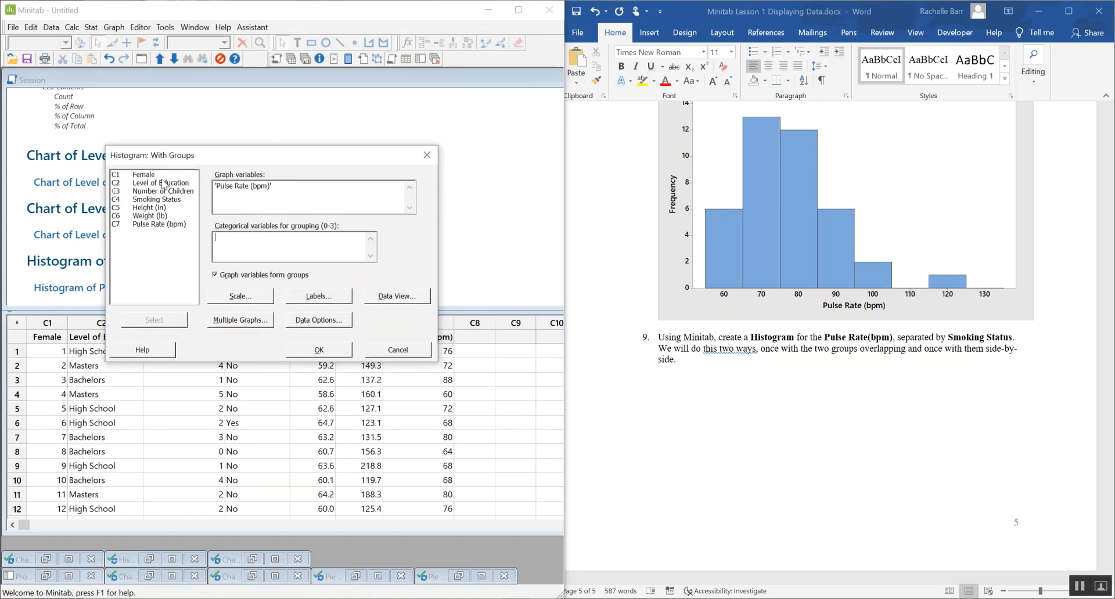
{"action": "double_click", "coordinate": [152, 199]}
{"action": "left_click", "coordinate": [336, 351]}
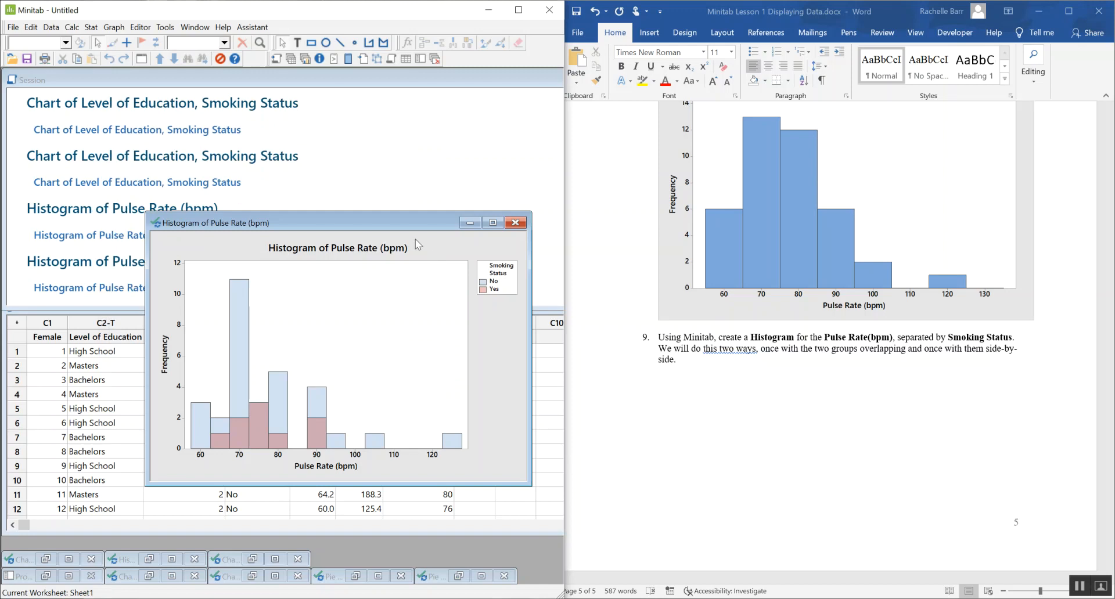
{"action": "left_click_drag", "start_coordinate": [404, 222], "coordinate": [338, 82]}
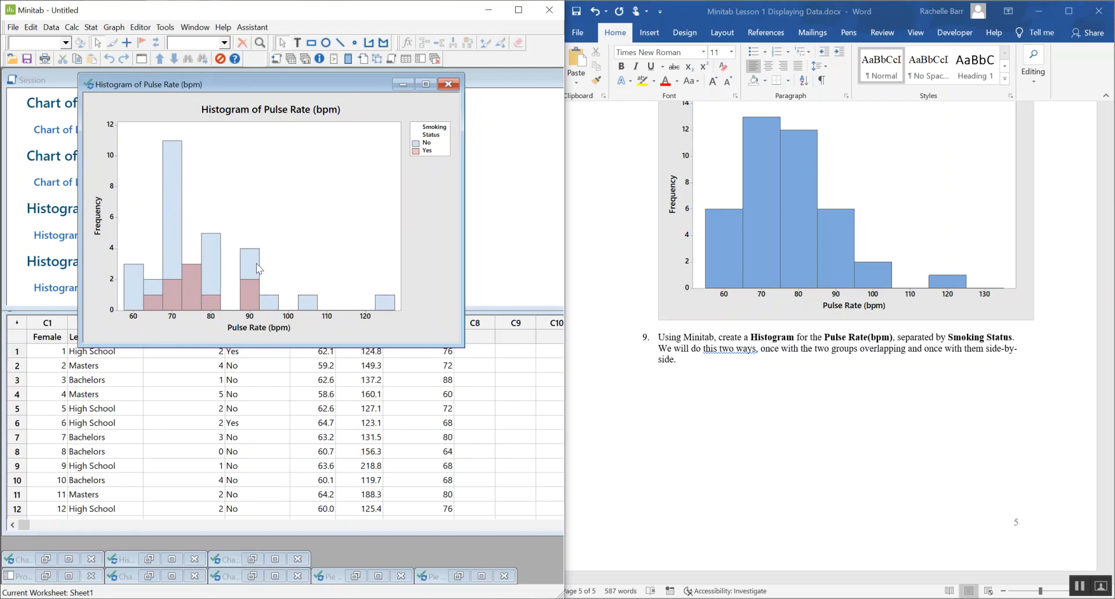
Set the grouped histogram's binning to 10 intervals
{"action": "double_click", "coordinate": [177, 228]}
{"action": "left_click", "coordinate": [253, 209]}
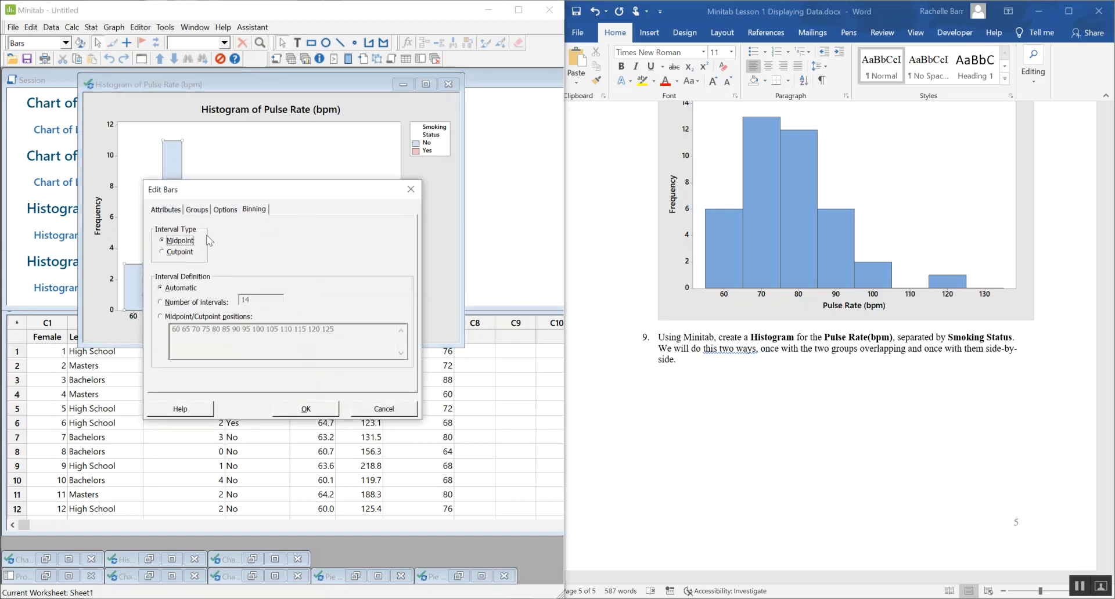
{"action": "left_click", "coordinate": [225, 303]}
{"action": "left_click", "coordinate": [267, 300]}
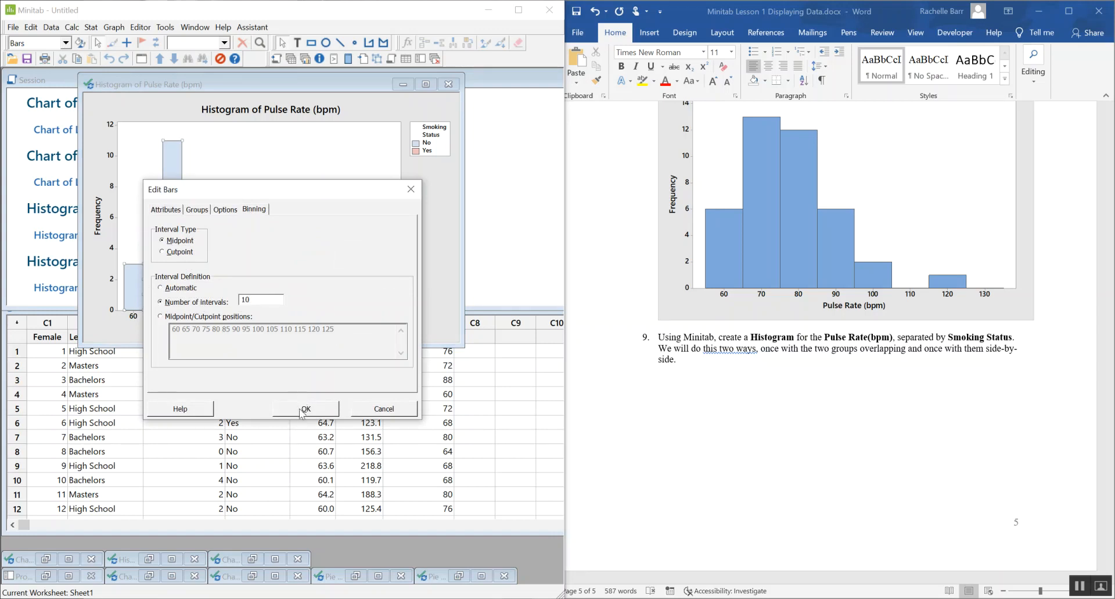
{"action": "left_click", "coordinate": [303, 410]}
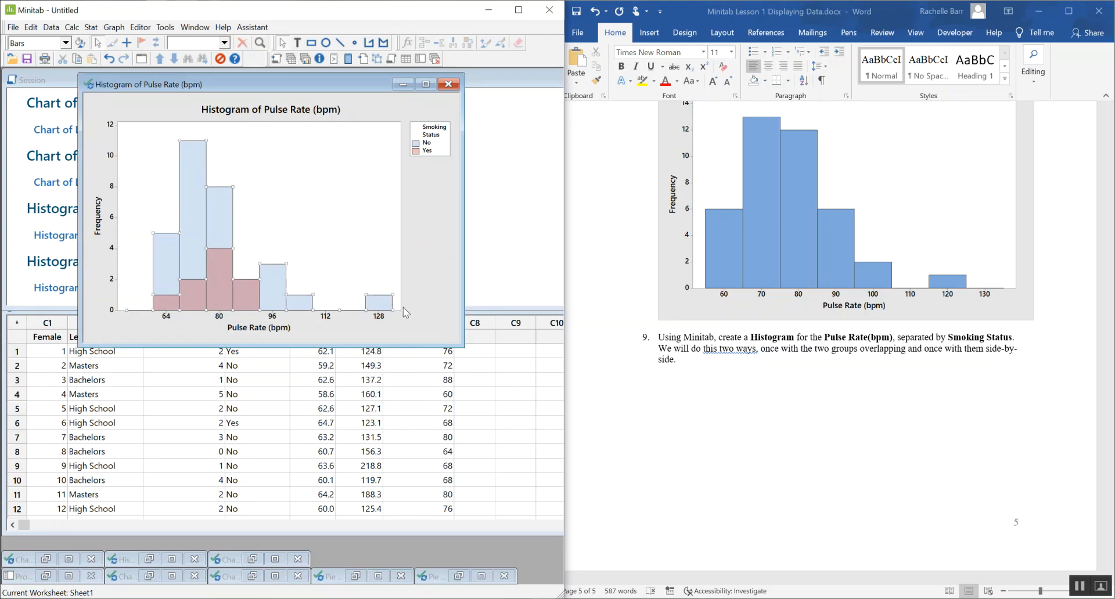
Copy the overlapping Smoking Status histogram, paste it under question 9 in the Word document, and add a blank line below it
{"action": "left_click", "coordinate": [428, 229]}
{"action": "right_click", "coordinate": [428, 230]}
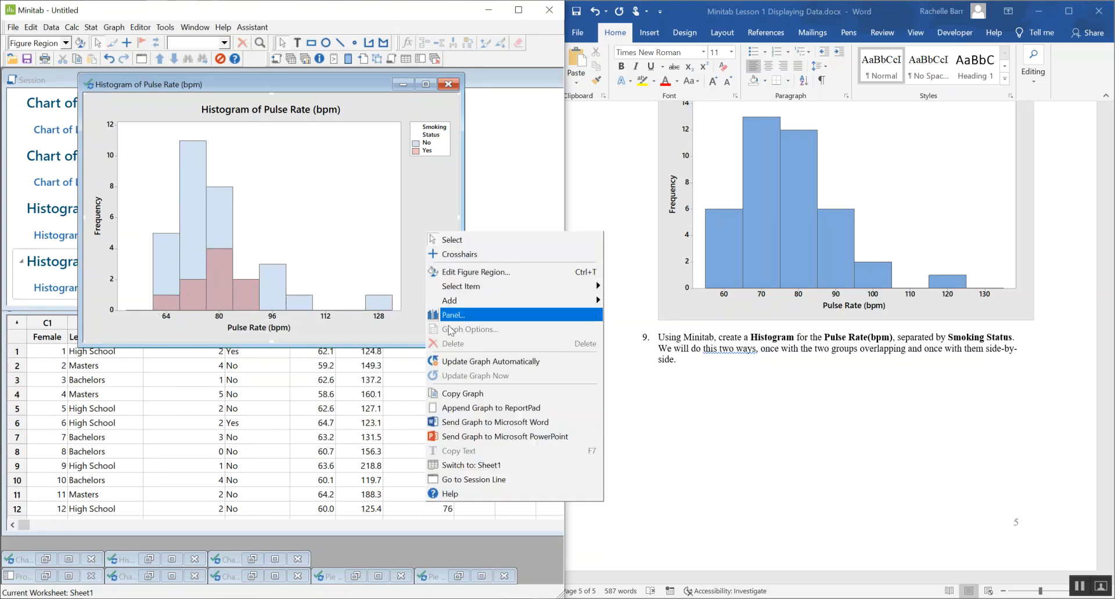
{"action": "left_click", "coordinate": [577, 399]}
{"action": "left_click", "coordinate": [671, 381]}
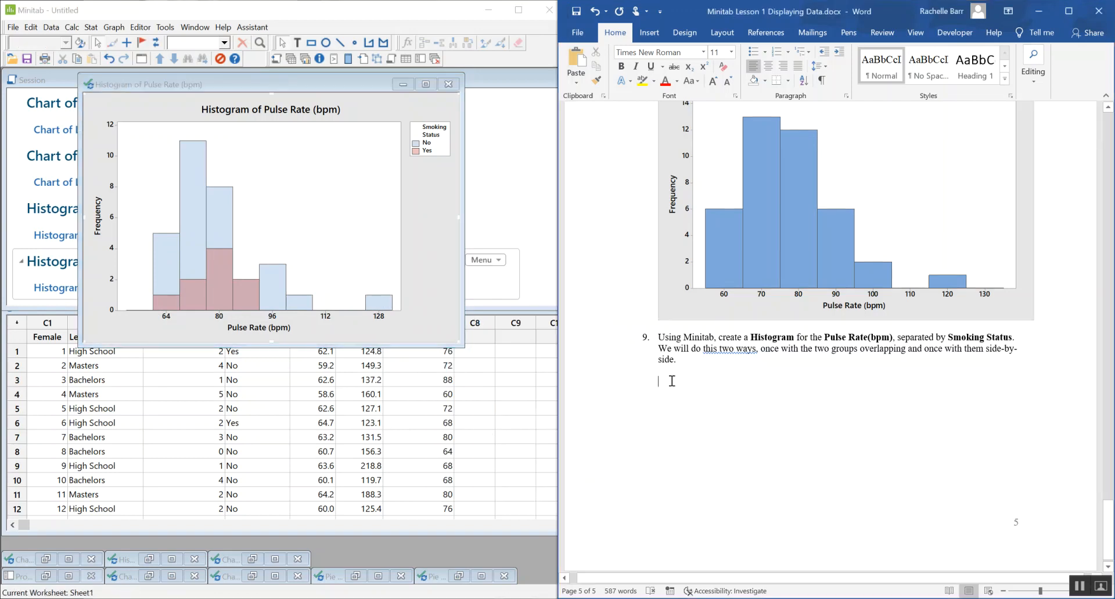
{"action": "right_click", "coordinate": [672, 381]}
{"action": "key", "text": "ctrl+v"}
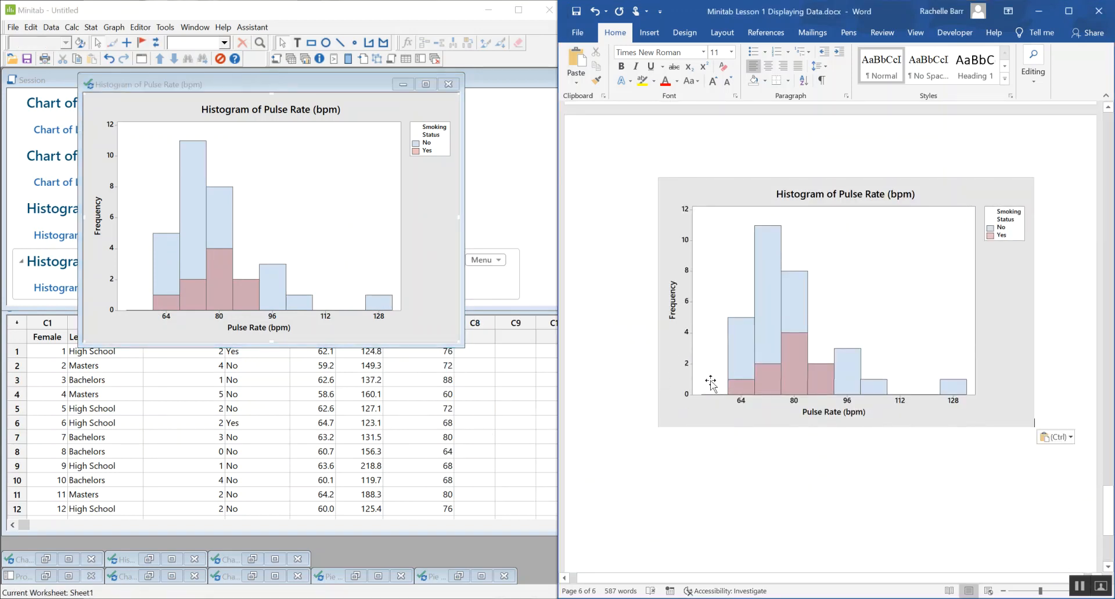
{"action": "key", "text": "Return"}
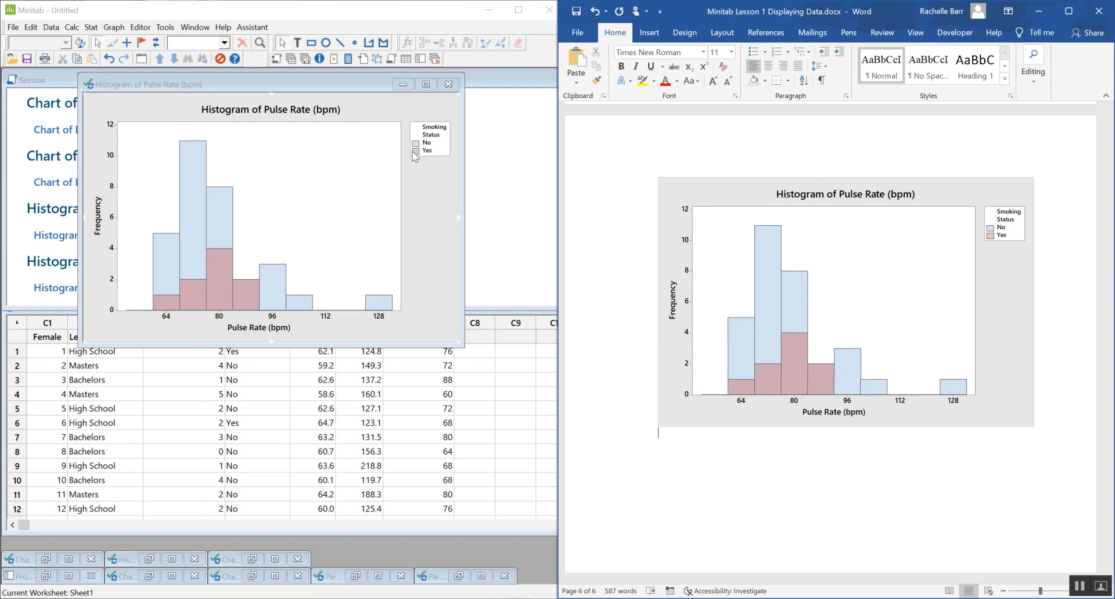
In Minitab, create a Pulse Rate (bpm) histogram grouped by Number of Children instead of Smoking Status and look over its overlapping bars
{"action": "left_click", "coordinate": [141, 59]}
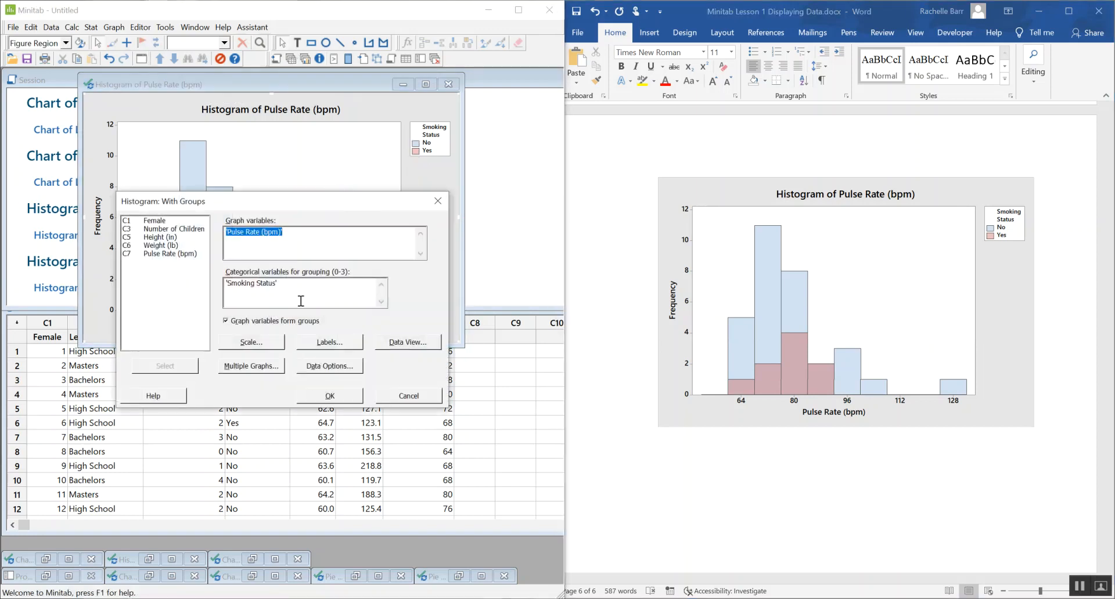
{"action": "key", "text": "Tab"}
{"action": "key", "text": "Delete"}
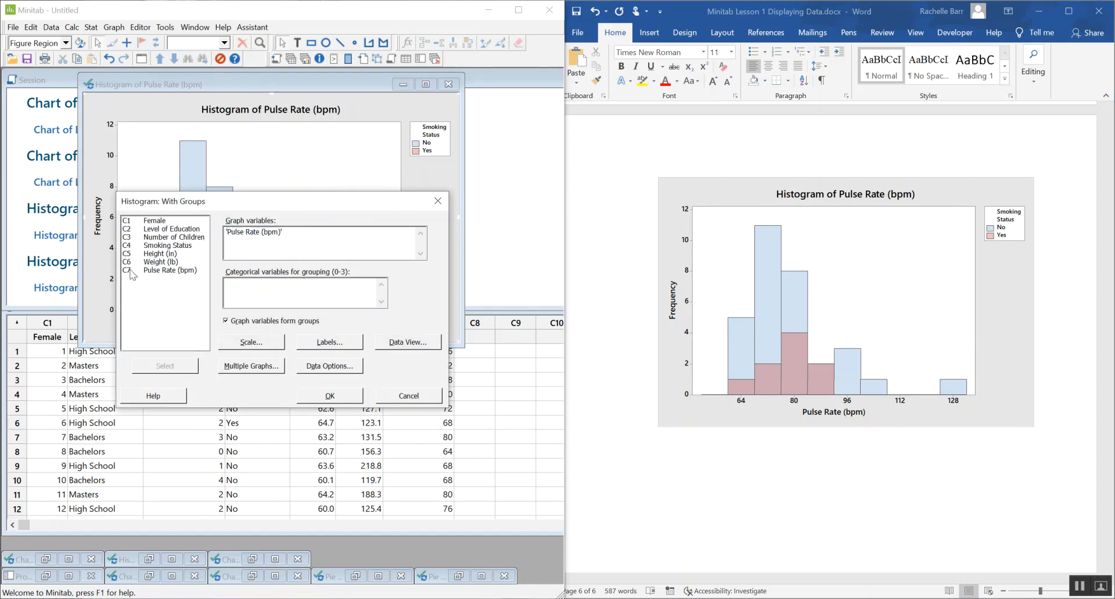
{"action": "left_click", "coordinate": [160, 237]}
{"action": "double_click", "coordinate": [159, 238]}
{"action": "left_click", "coordinate": [337, 400]}
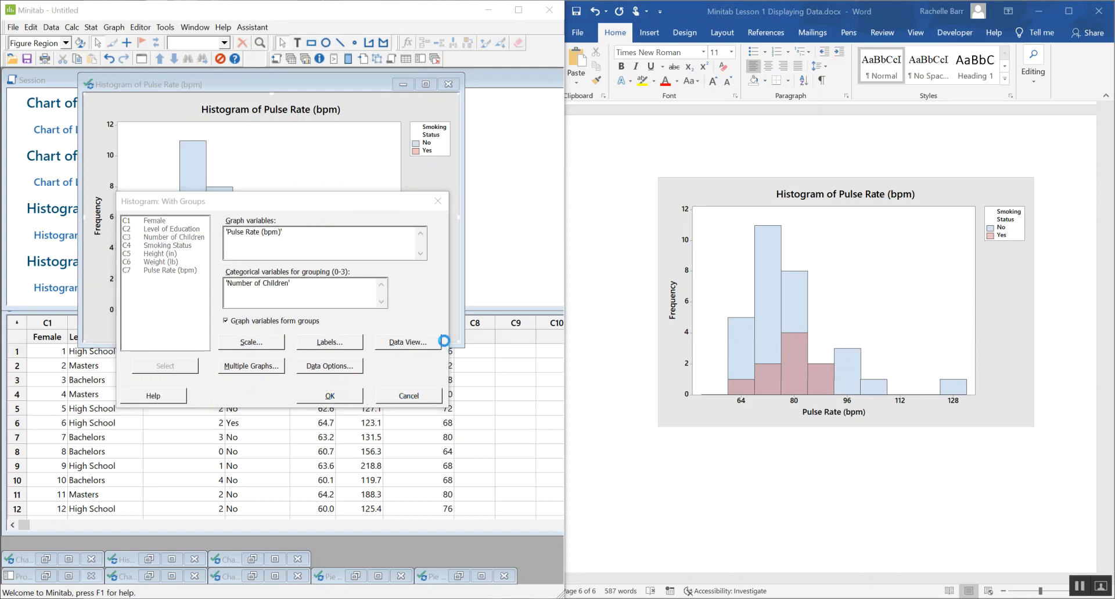
{"action": "left_click_drag", "start_coordinate": [432, 238], "coordinate": [333, 72]}
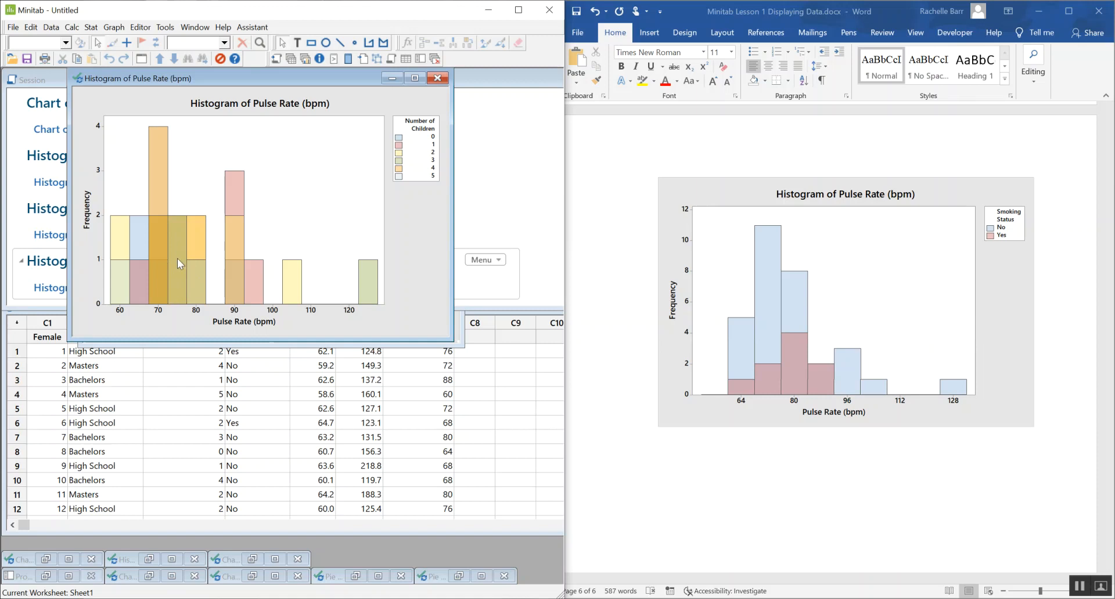
{"action": "mouse_move", "coordinate": [179, 286]}
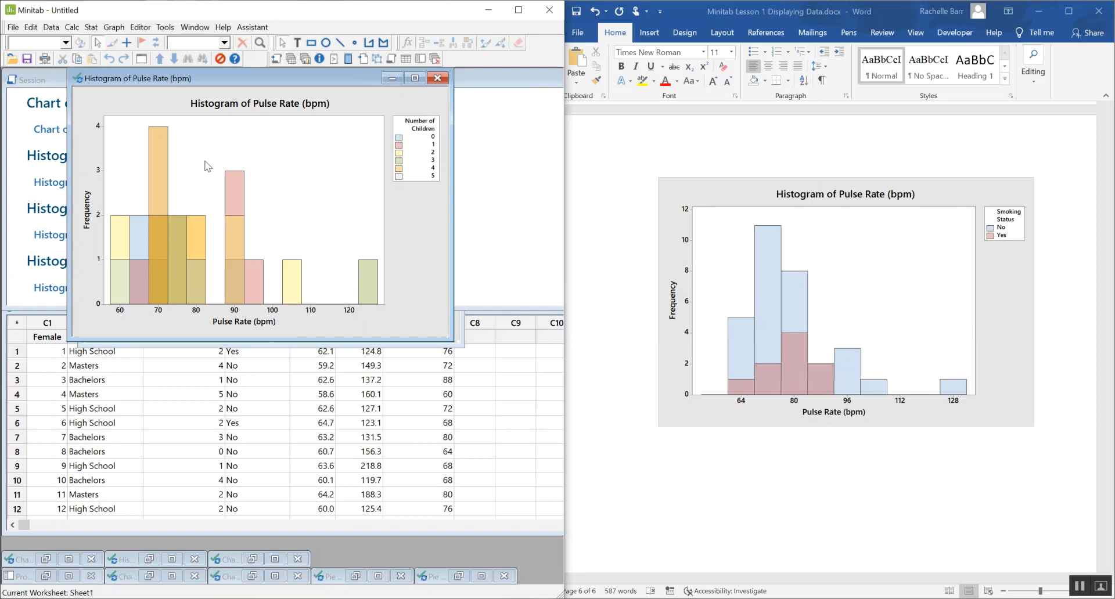
Close the Number of Children histogram without saving it and bring the Smoking Status histogram back to the front
{"action": "left_click", "coordinate": [441, 85]}
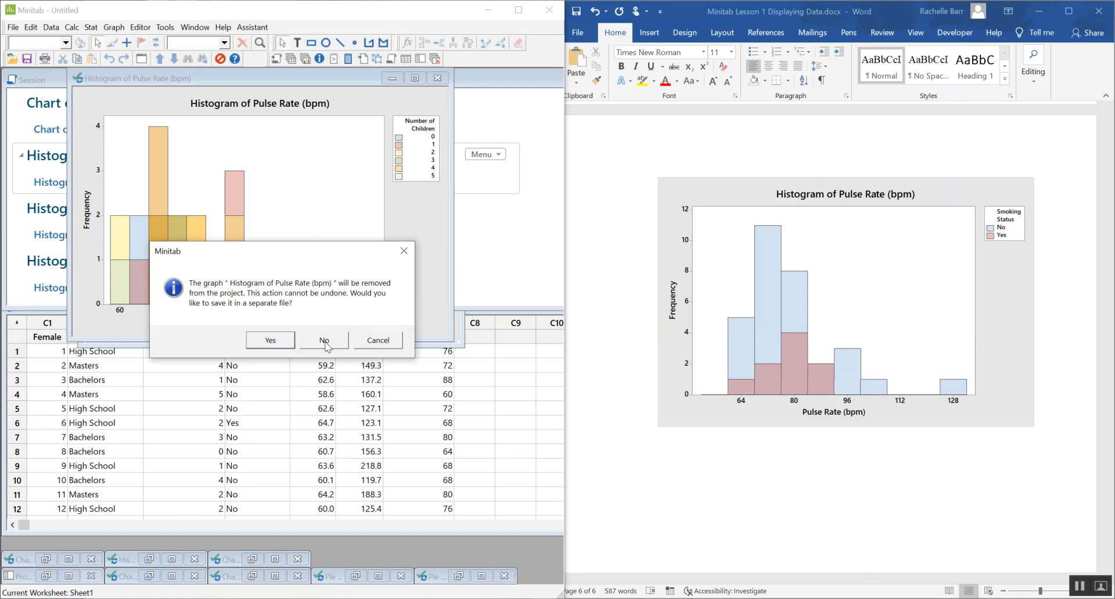
{"action": "left_click", "coordinate": [325, 343]}
{"action": "left_click", "coordinate": [146, 296]}
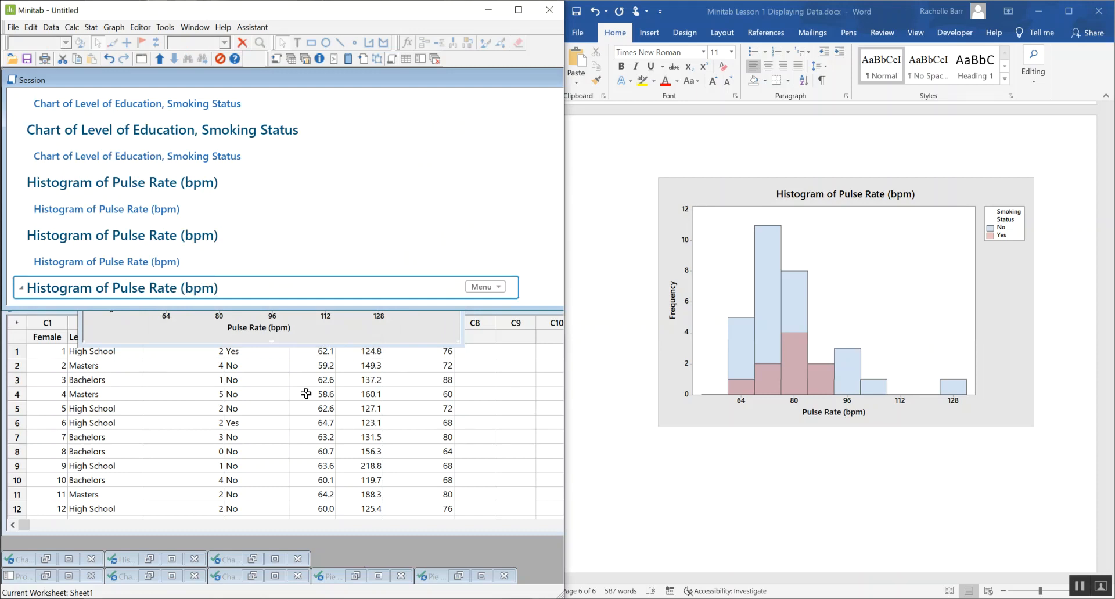
{"action": "left_click", "coordinate": [326, 333]}
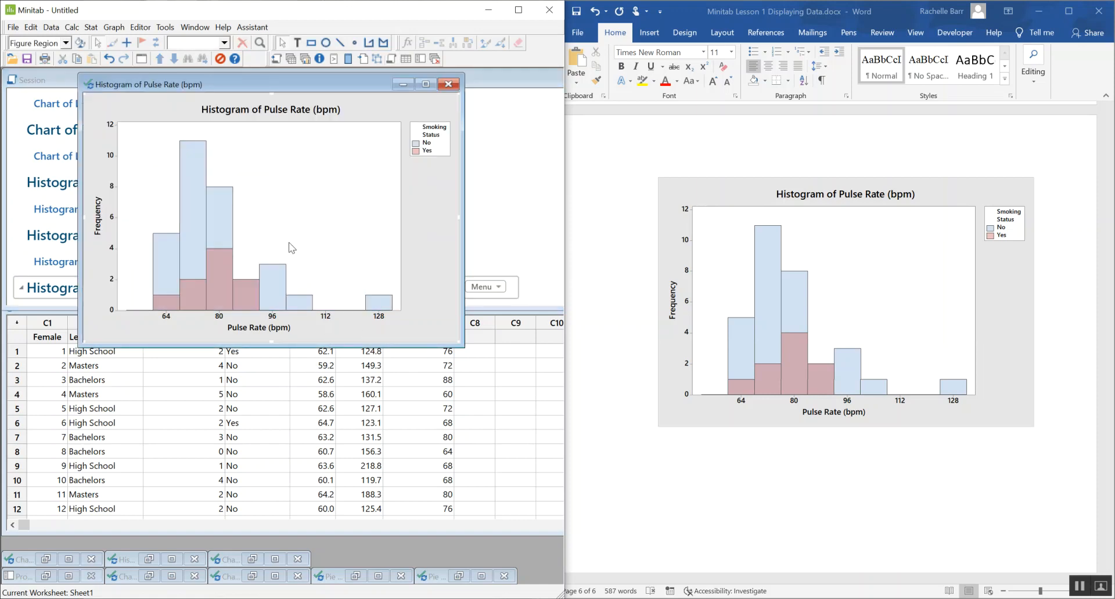
Reopen the grouped histogram setup and re-enter Smoking Status as the categorical variable for Pulse Rate (bpm)
{"action": "left_click", "coordinate": [141, 59]}
{"action": "left_click", "coordinate": [308, 282]}
{"action": "key", "text": "Delete"}
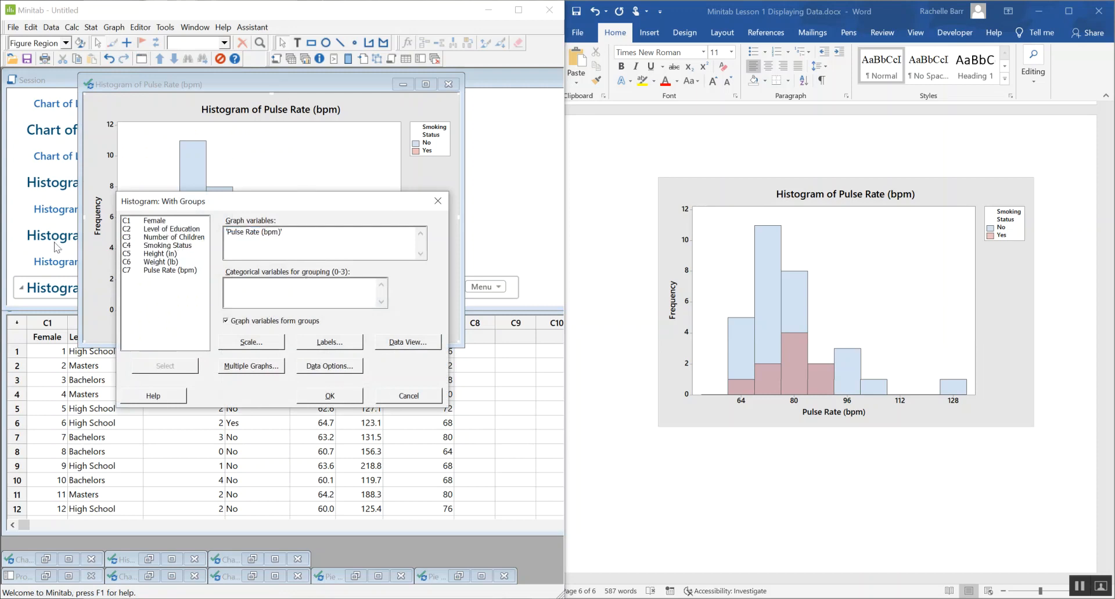
{"action": "double_click", "coordinate": [166, 246]}
{"action": "left_click_drag", "start_coordinate": [314, 200], "coordinate": [246, 110]}
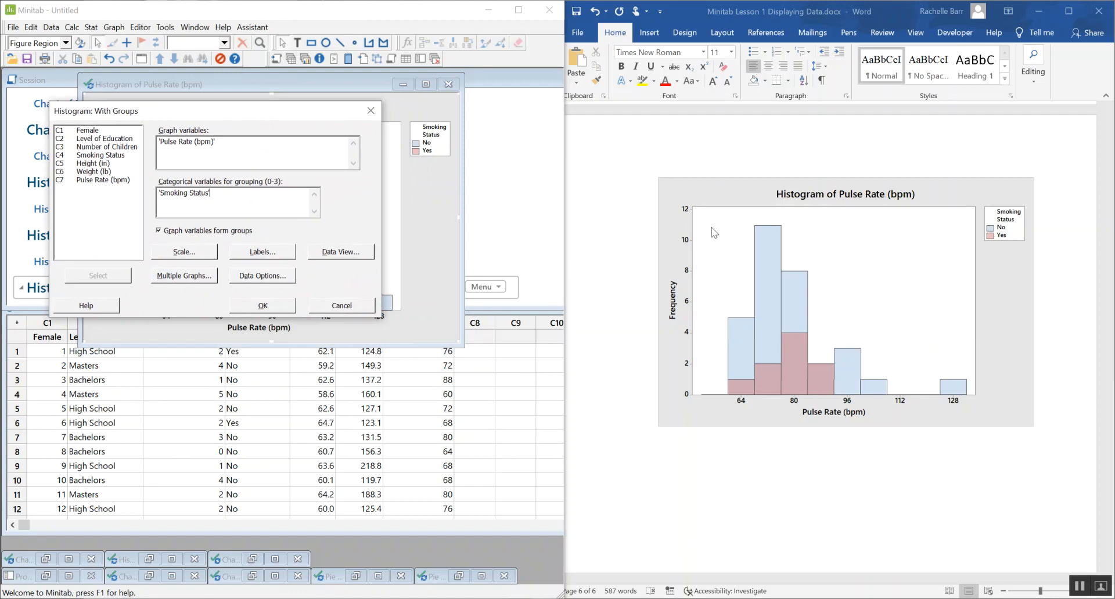
Set the graph variables to separate panels of the same graph with Same Y and Same X, including same bins, and generate the histogram
{"action": "left_click", "coordinate": [184, 276]}
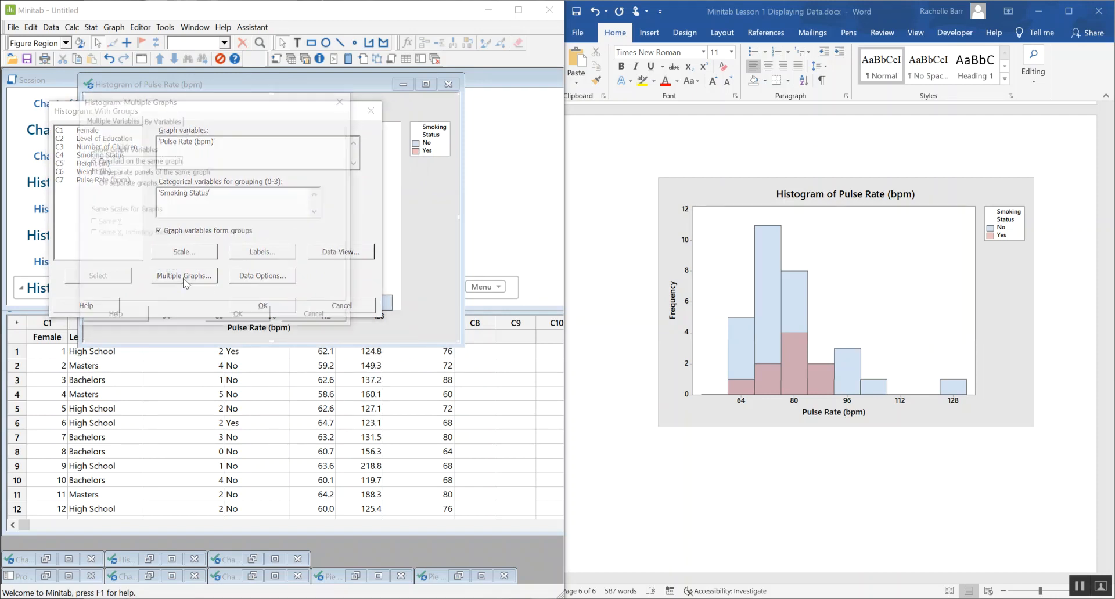
{"action": "left_click_drag", "start_coordinate": [211, 100], "coordinate": [511, 111]}
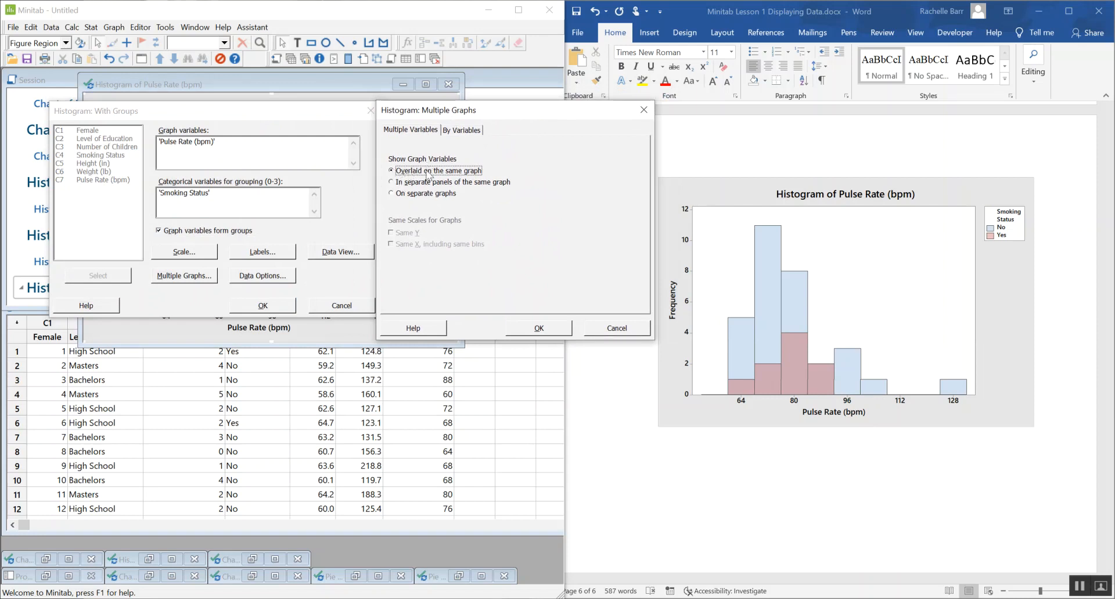
{"action": "left_click", "coordinate": [391, 182]}
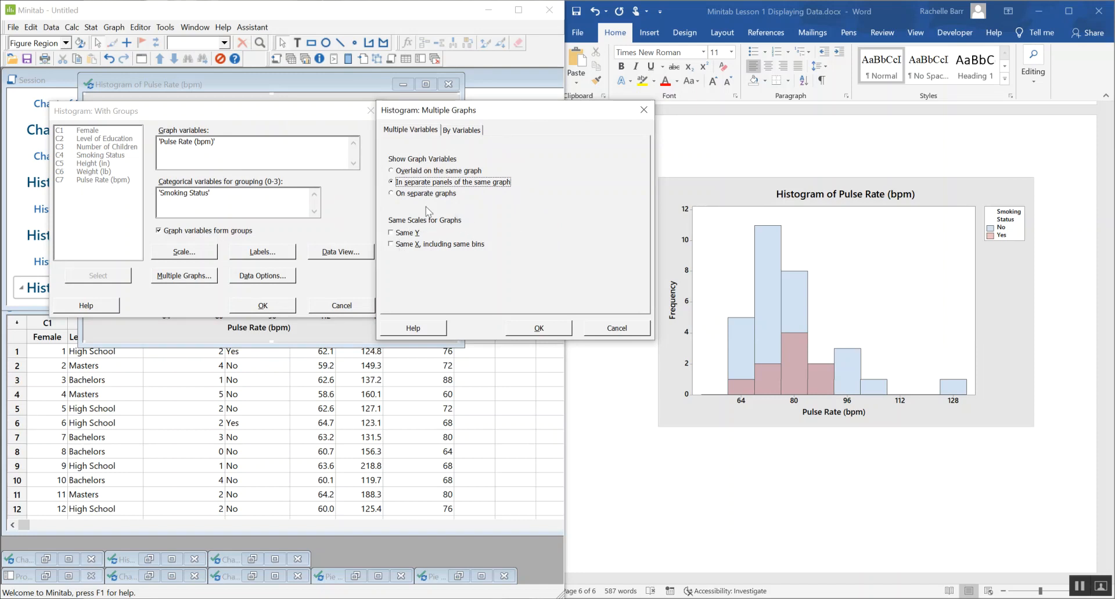
{"action": "left_click", "coordinate": [390, 233]}
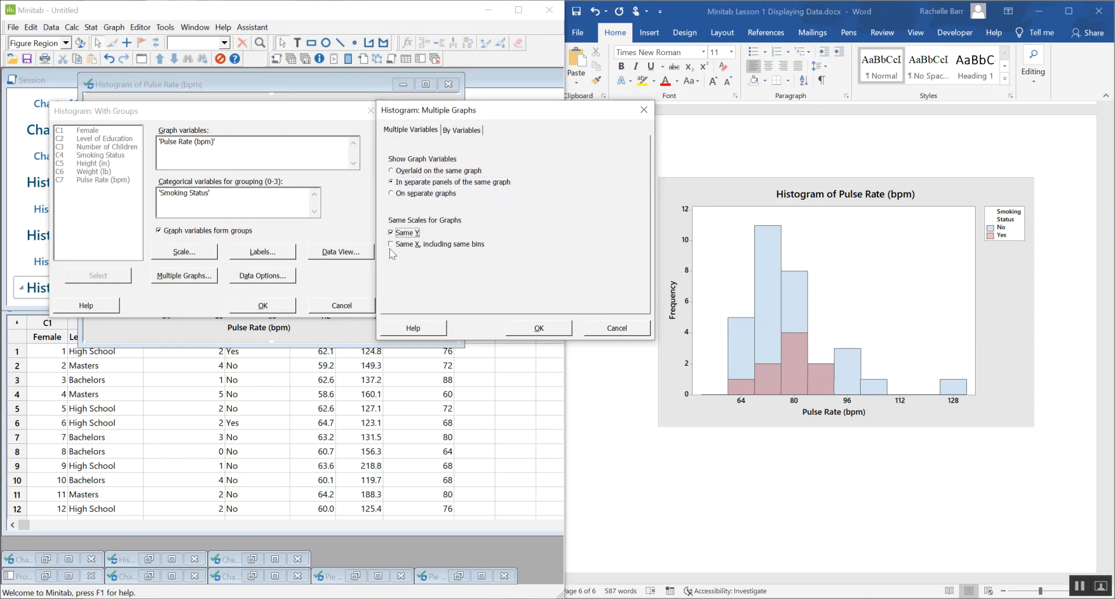
{"action": "left_click", "coordinate": [394, 245]}
{"action": "left_click", "coordinate": [532, 329]}
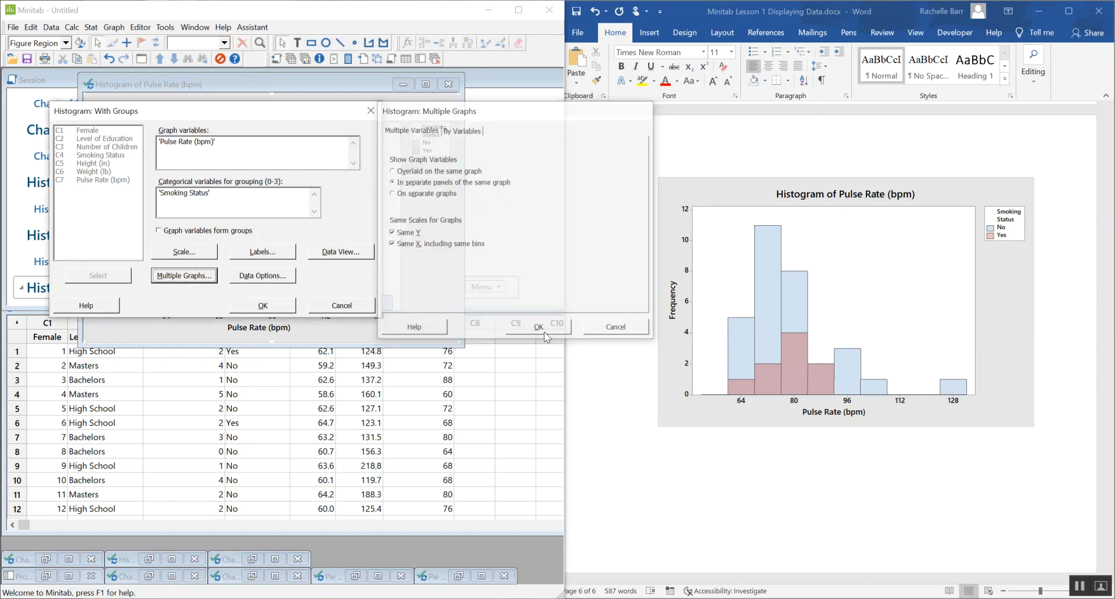
{"action": "left_click", "coordinate": [277, 307]}
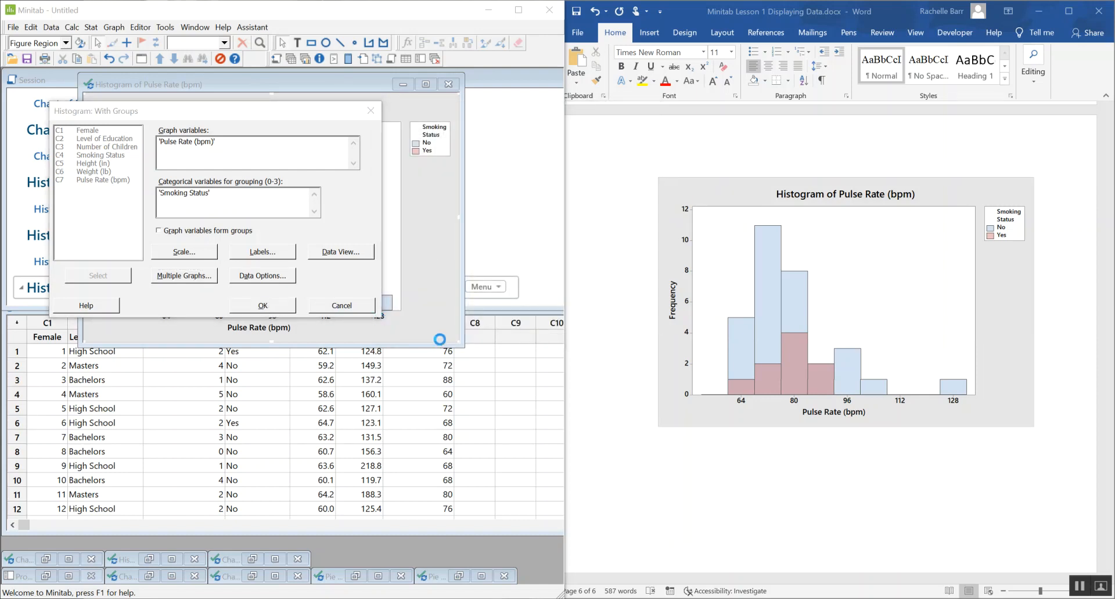
{"action": "left_click_drag", "start_coordinate": [422, 261], "coordinate": [288, 78]}
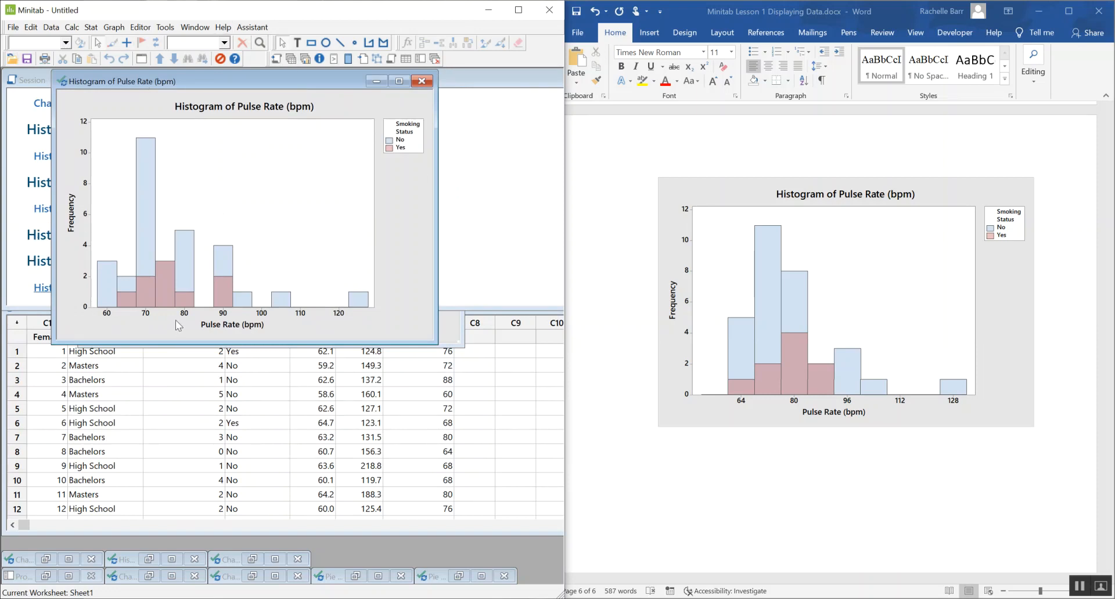
Regenerate the Pulse Rate (bpm) histogram grouped by Smoking Status, with Smoking Status also set as the by variable with groups in separate panels
{"action": "left_click", "coordinate": [142, 60]}
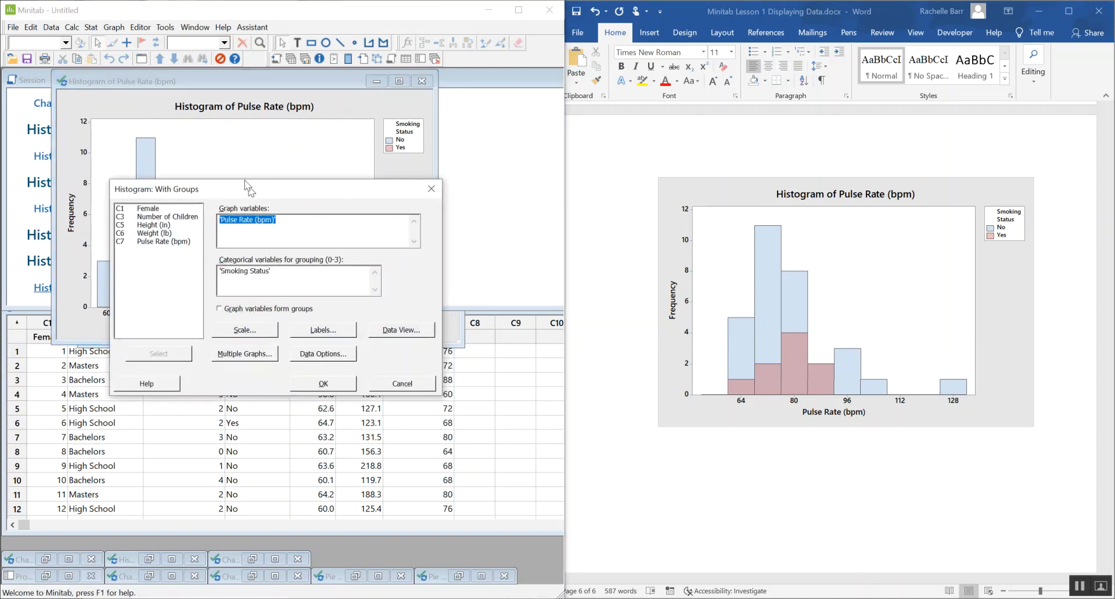
{"action": "left_click", "coordinate": [223, 283]}
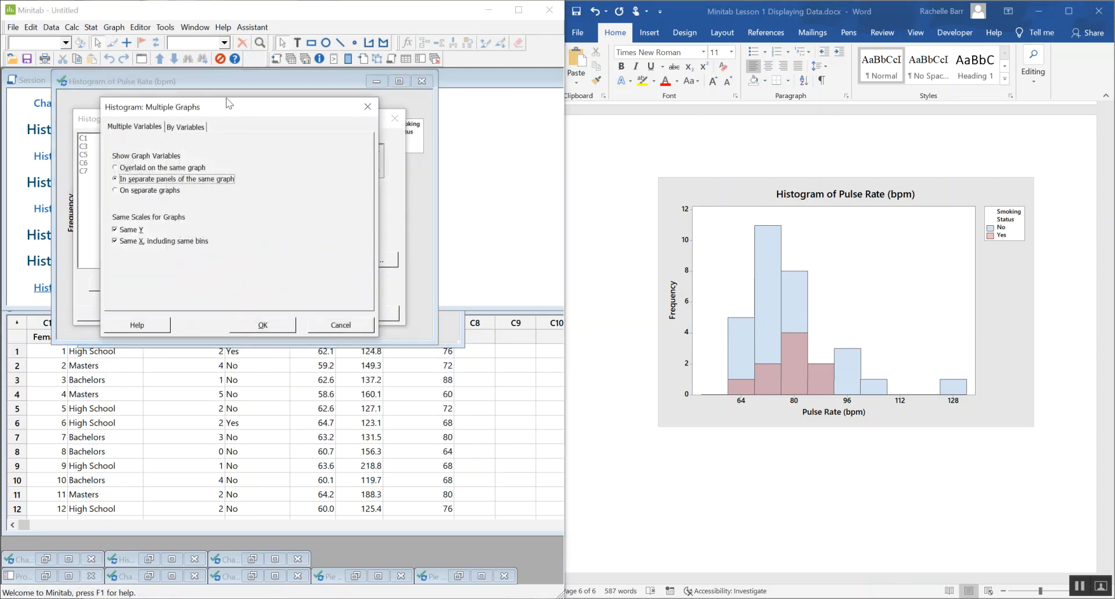
{"action": "left_click_drag", "start_coordinate": [222, 107], "coordinate": [527, 122]}
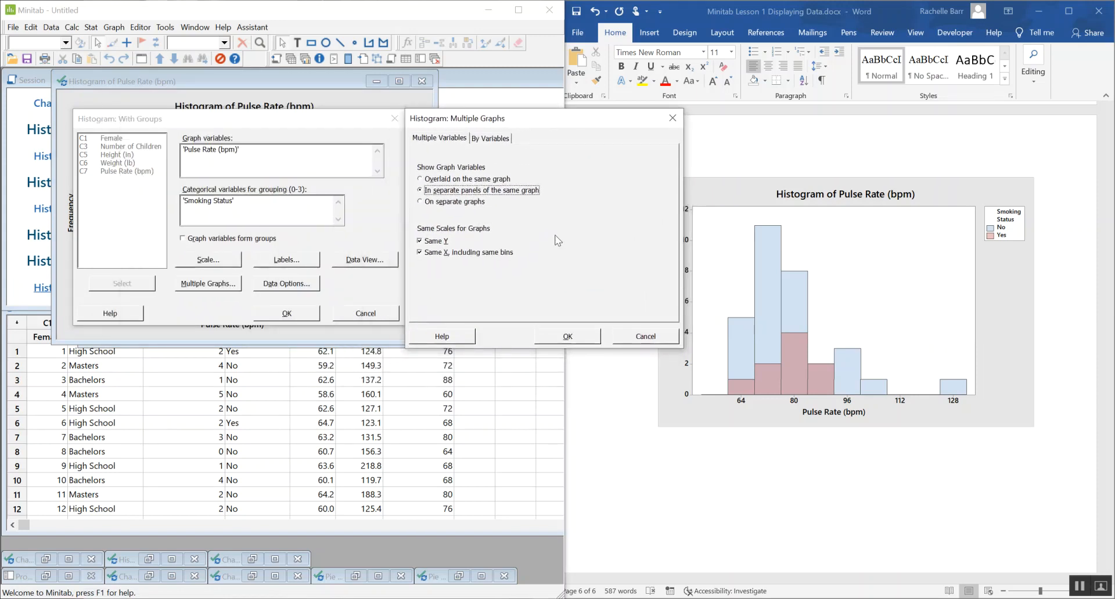
{"action": "left_click", "coordinate": [497, 140]}
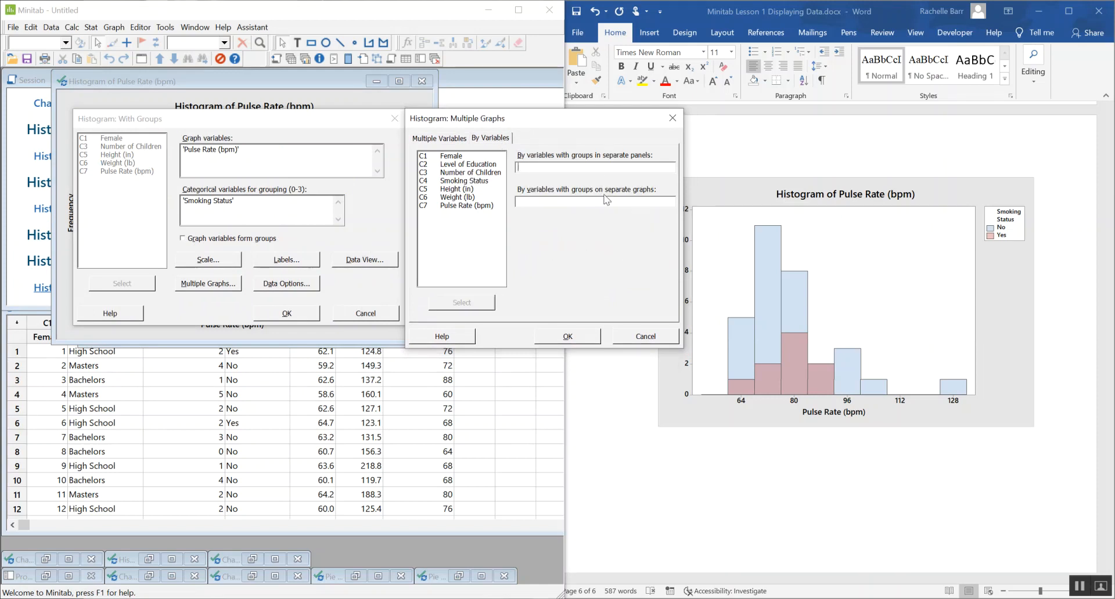
{"action": "left_click", "coordinate": [543, 167]}
{"action": "left_click", "coordinate": [470, 174]}
{"action": "double_click", "coordinate": [484, 181]}
{"action": "left_click", "coordinate": [567, 338]}
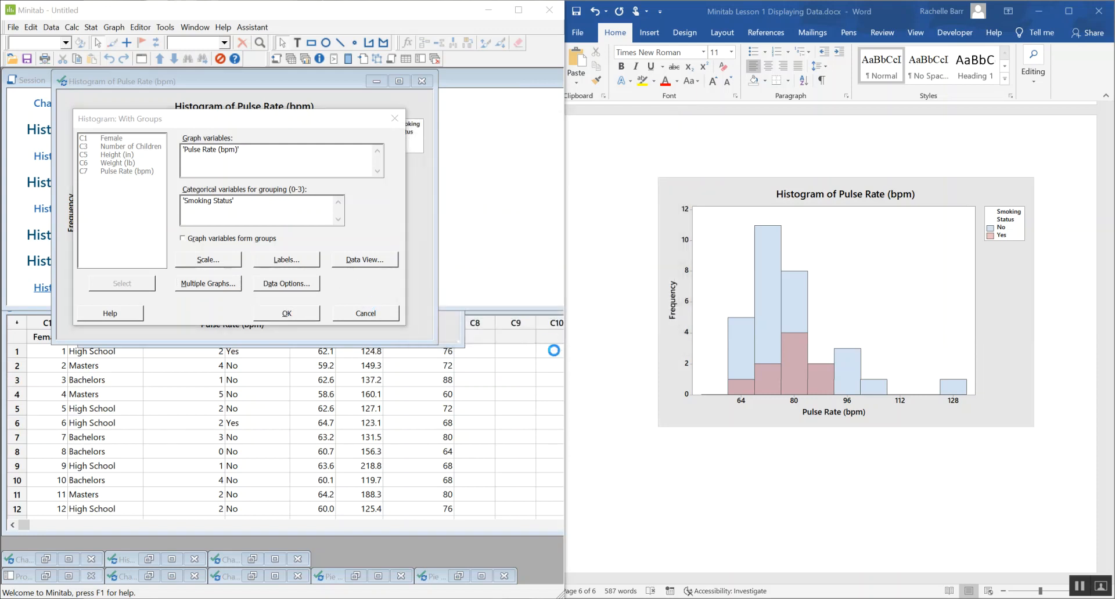
{"action": "left_click_drag", "start_coordinate": [277, 286], "coordinate": [332, 81]}
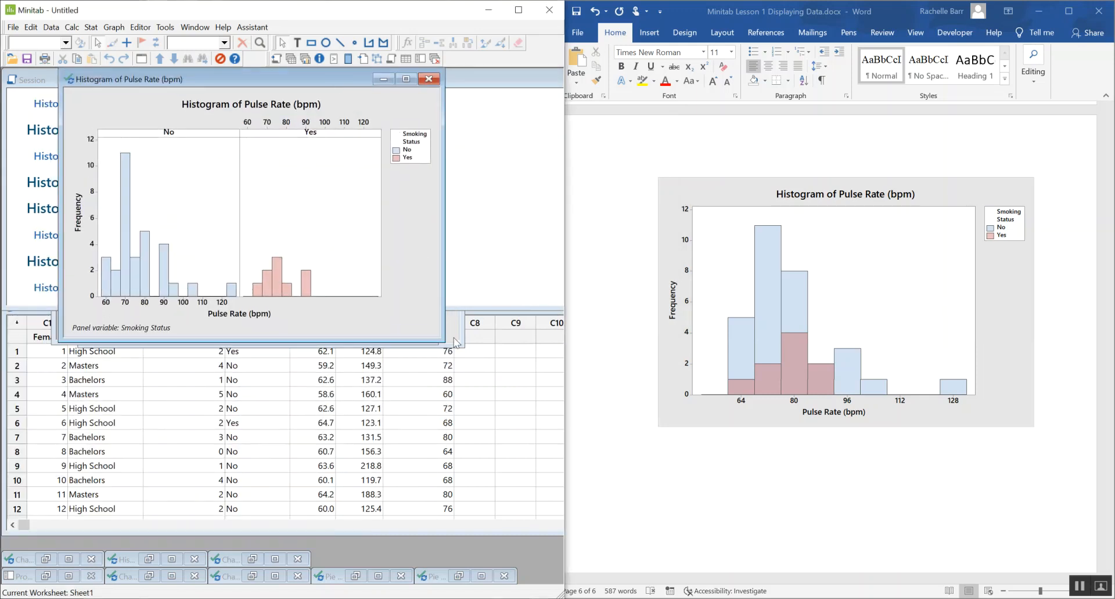
Enlarge the side-by-side Pulse Rate histogram window and set the bars' binning to 10 intervals
{"action": "left_click_drag", "start_coordinate": [444, 341], "coordinate": [490, 370]}
{"action": "mouse_move", "coordinate": [413, 74]}
{"action": "left_mouse_down"}
{"action": "mouse_move", "coordinate": [385, 73]}
{"action": "mouse_move", "coordinate": [397, 74]}
{"action": "left_mouse_up"}
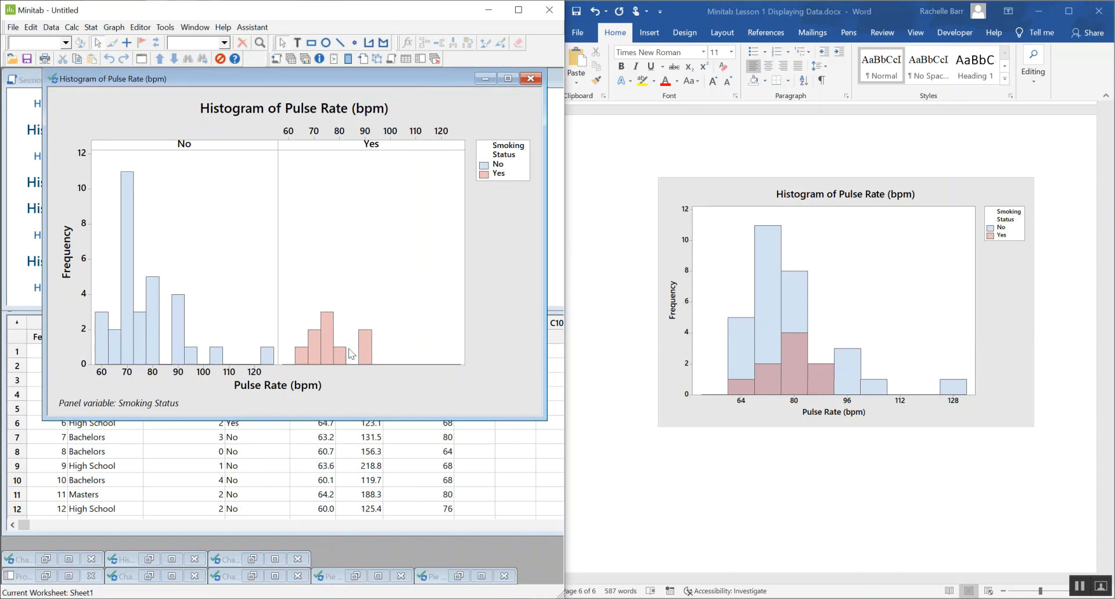
{"action": "double_click", "coordinate": [141, 343]}
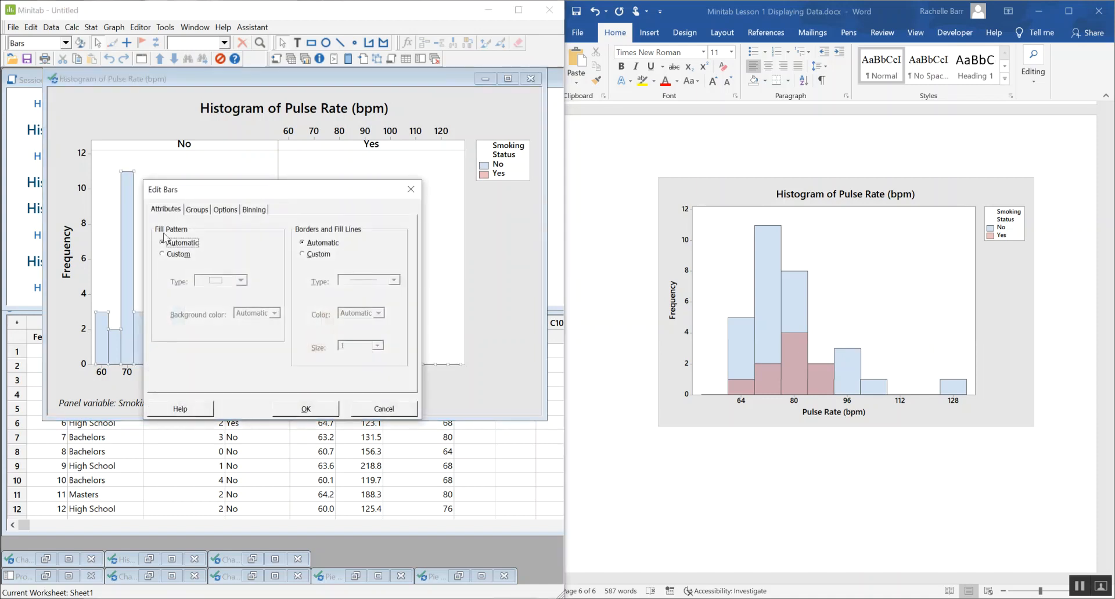
{"action": "left_click", "coordinate": [255, 209]}
{"action": "left_click", "coordinate": [191, 301]}
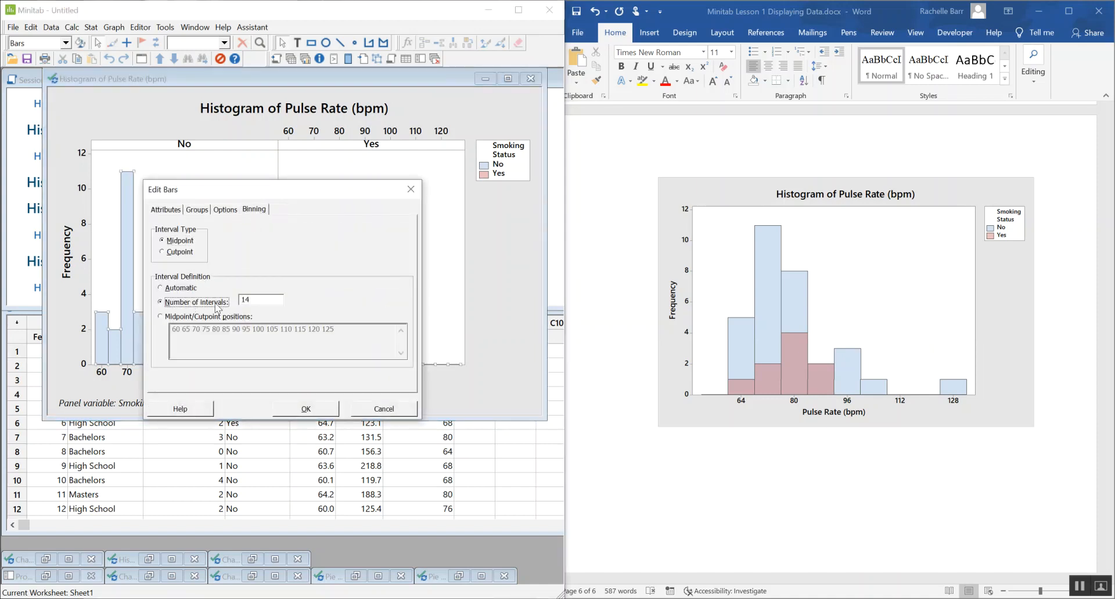
{"action": "type", "text": "0"}
{"action": "left_click", "coordinate": [321, 407]}
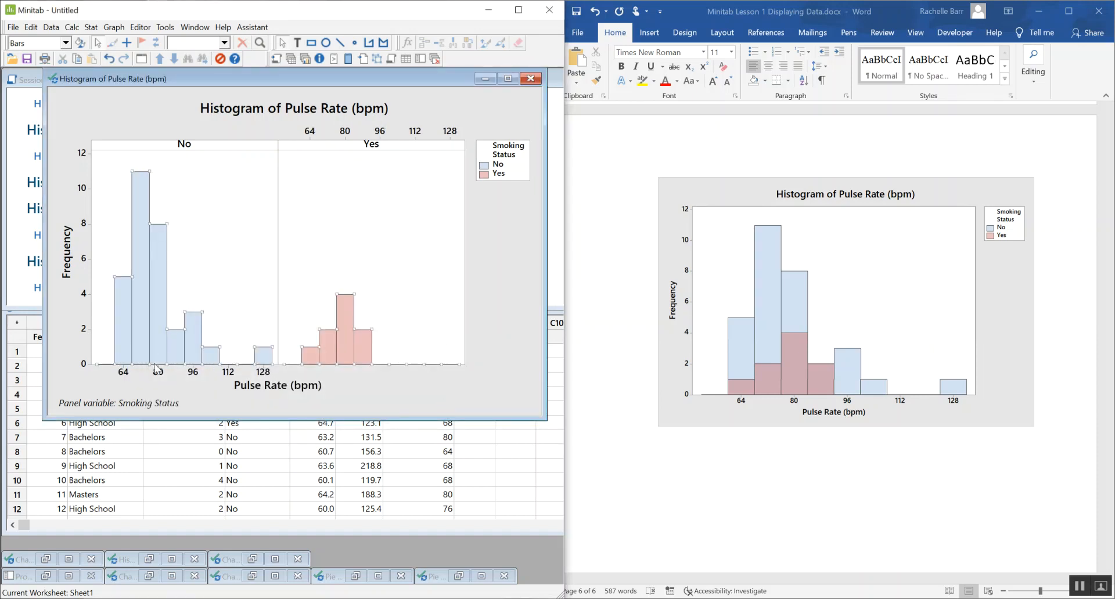